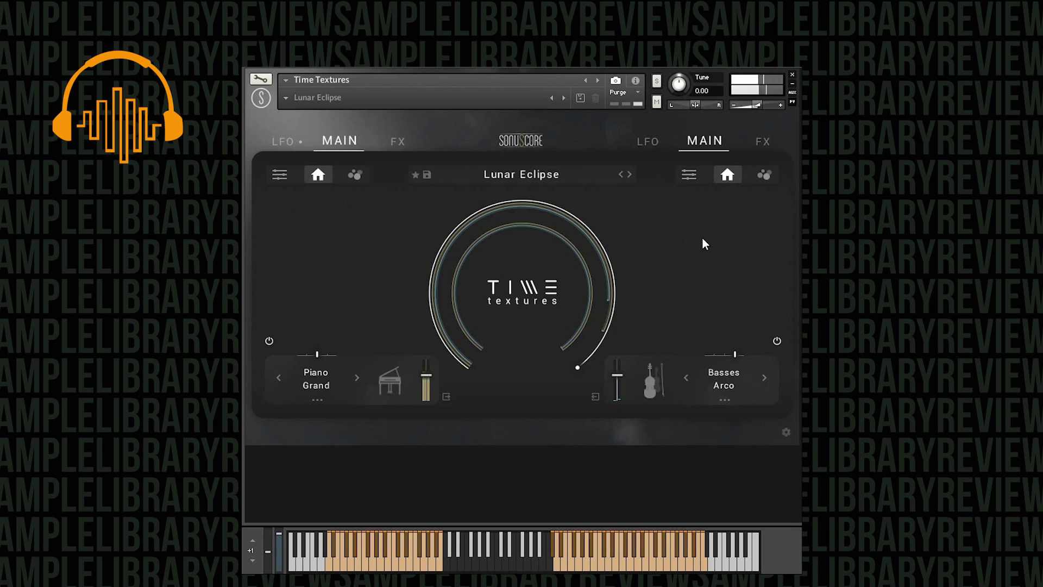
# Load the Aurora Borealis texture from the texture browser and return to the main view
pyautogui.click(536, 174)
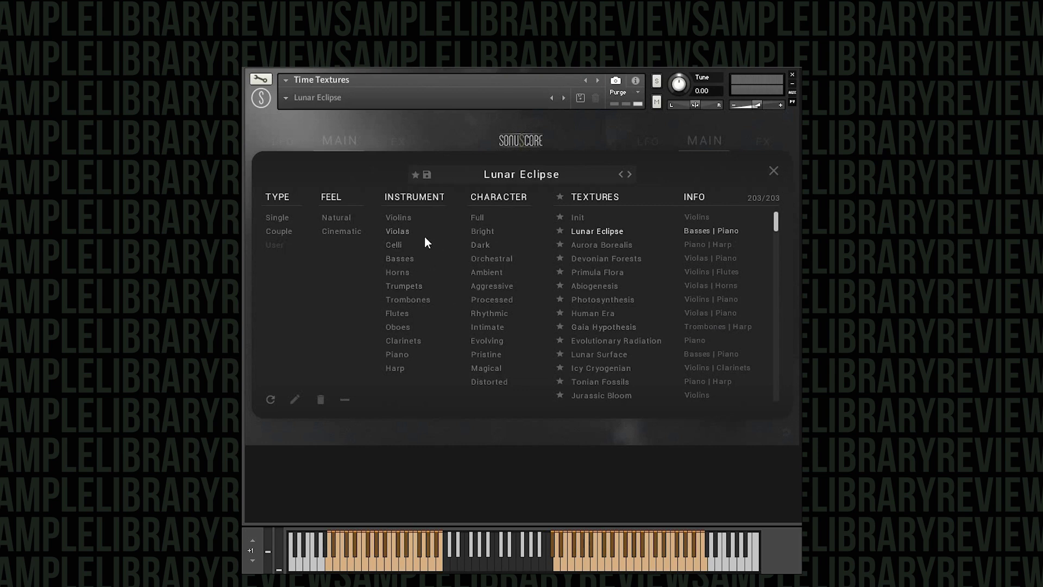
pyautogui.click(603, 245)
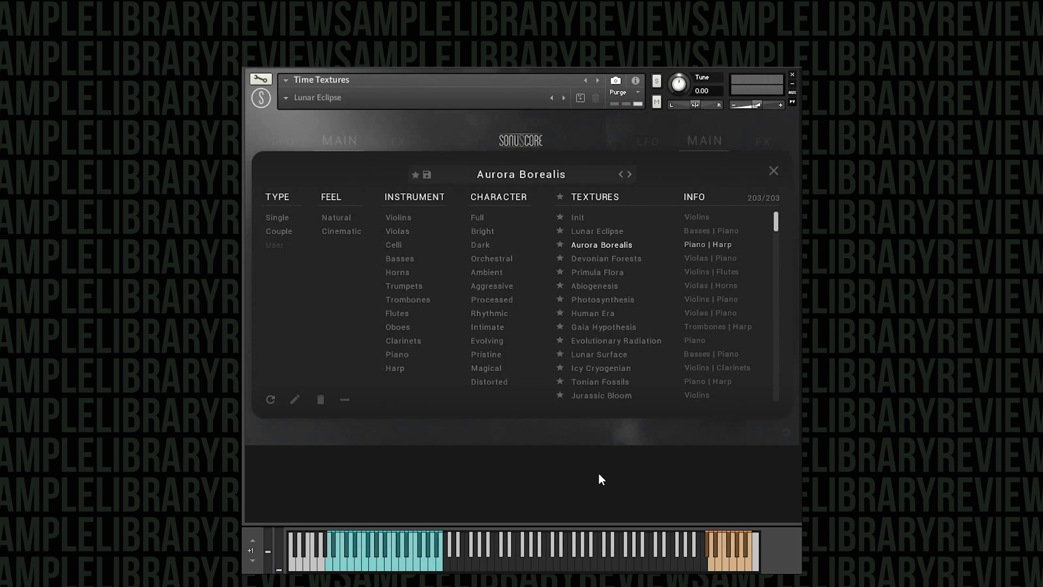
pyautogui.click(772, 171)
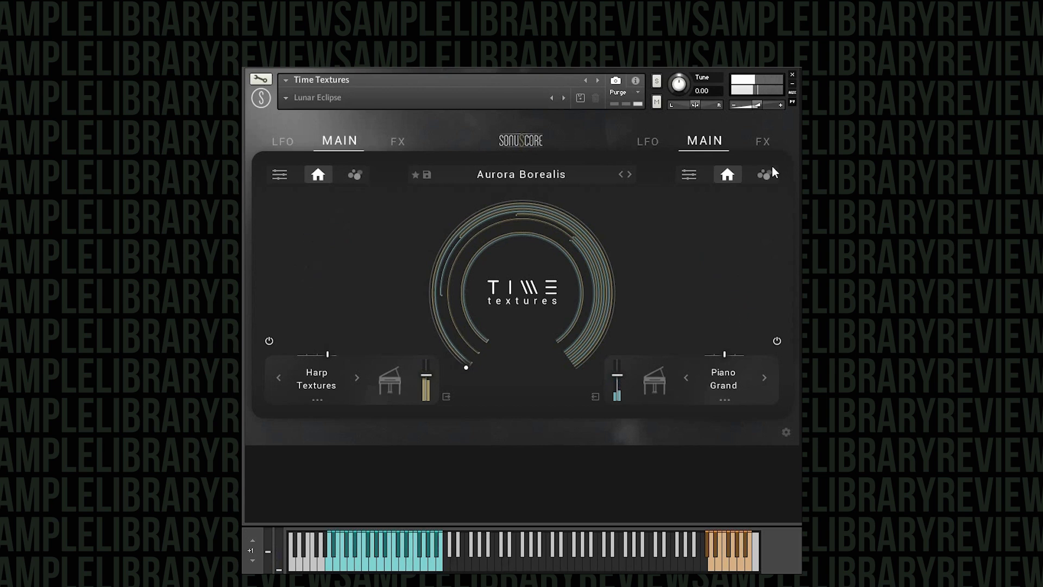
# Advance to the Devonian Forests texture and change its Violas Harmonics source to Celli Arco
pyautogui.click(629, 174)
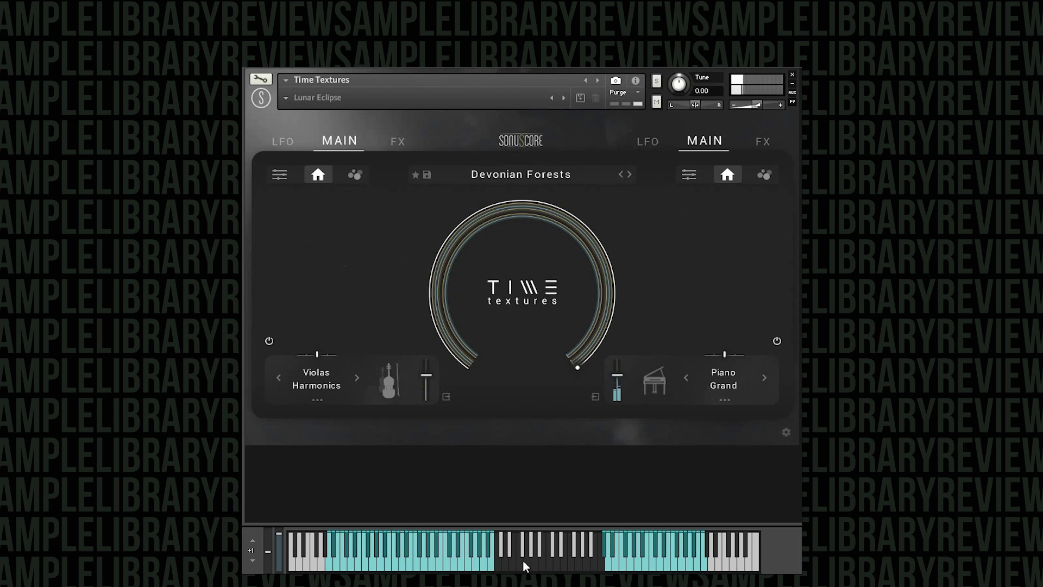
pyautogui.click(322, 378)
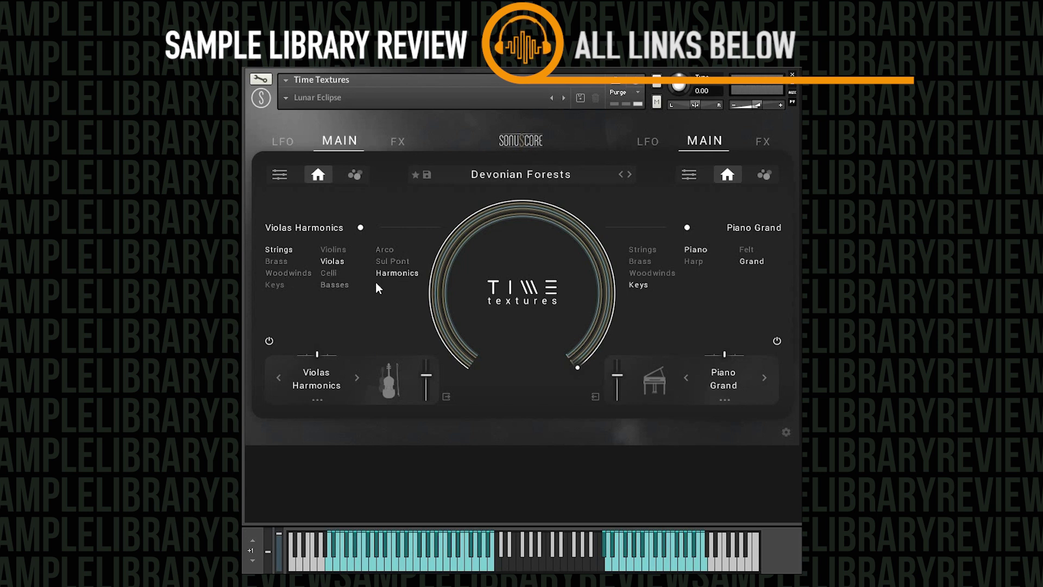
pyautogui.click(332, 274)
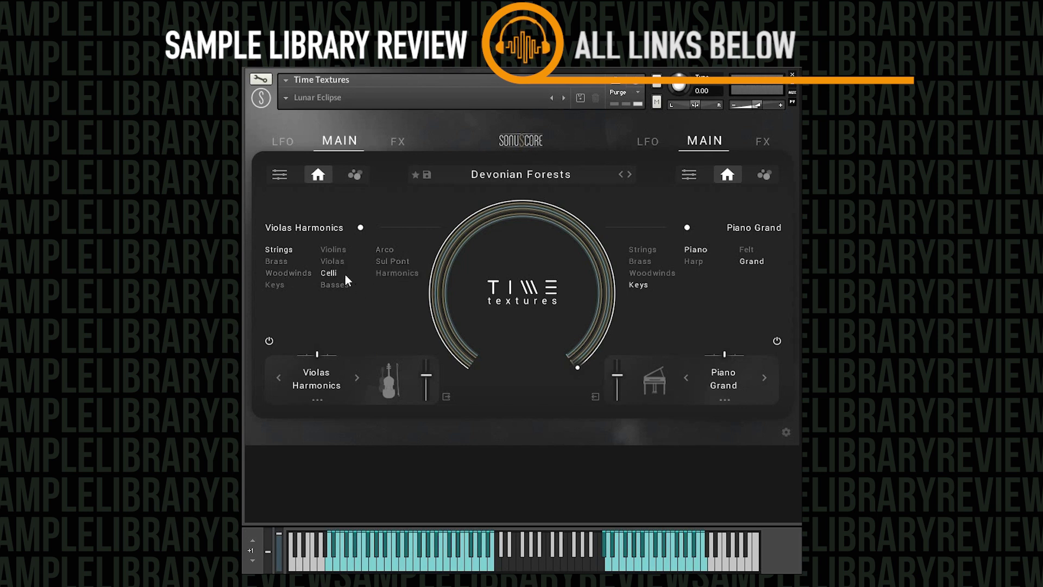
pyautogui.click(378, 252)
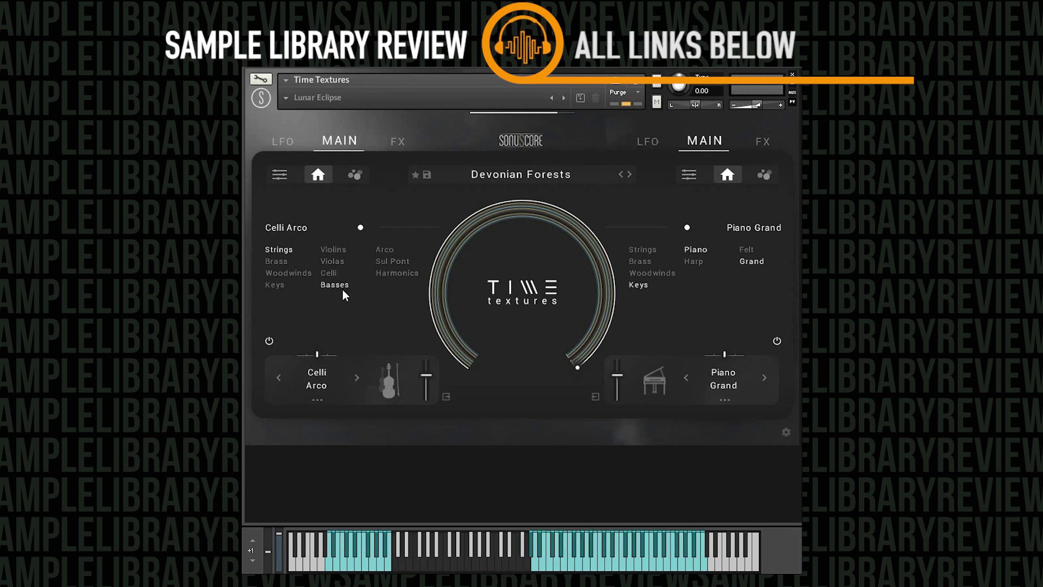
# Browse the Woodwinds instruments available for the Celli Arco source, including Flutes, Oboes and Clarinets
pyautogui.click(269, 272)
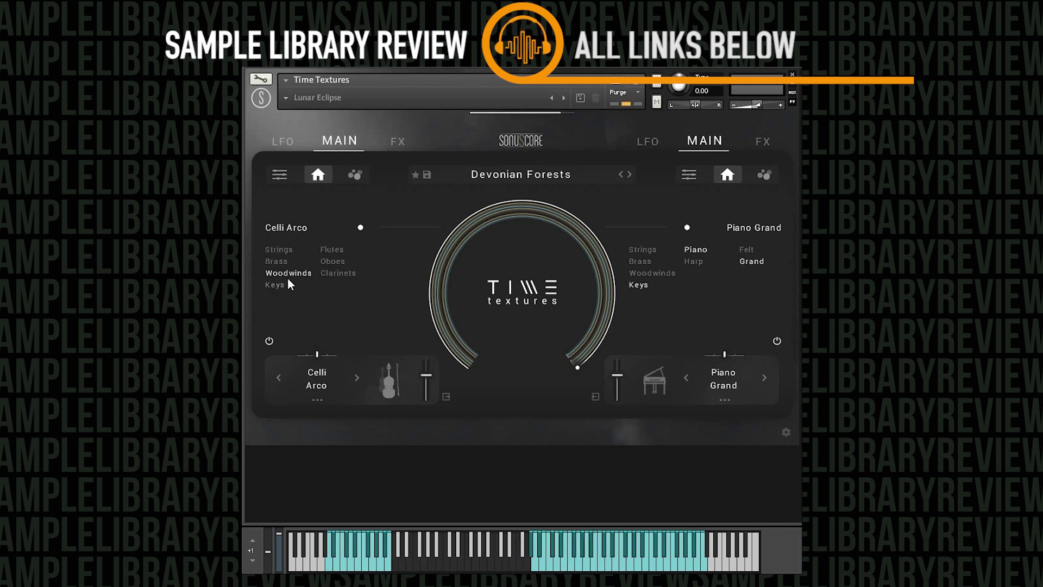
pyautogui.click(326, 261)
pyautogui.click(332, 250)
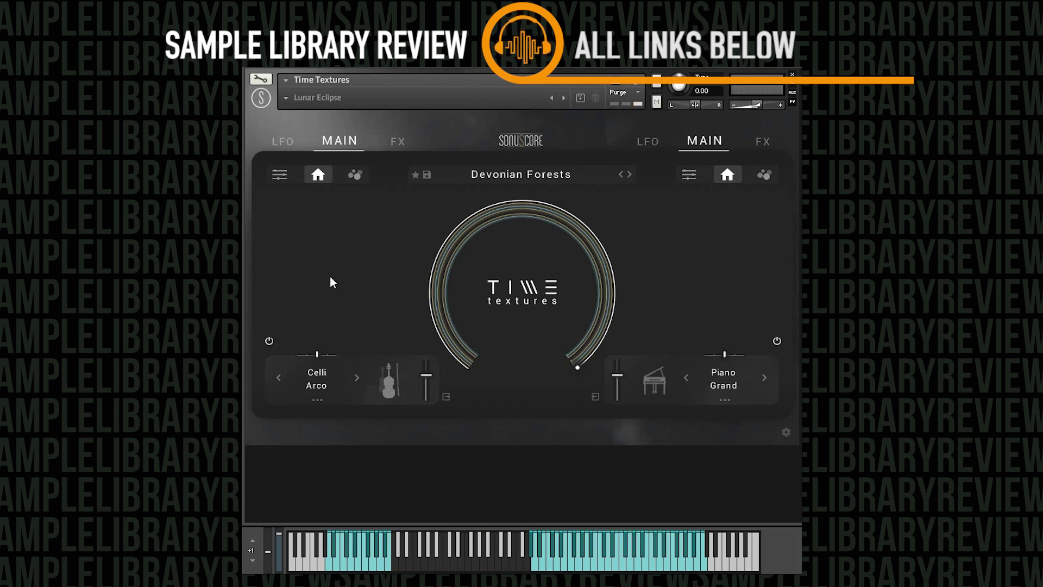
pyautogui.click(347, 275)
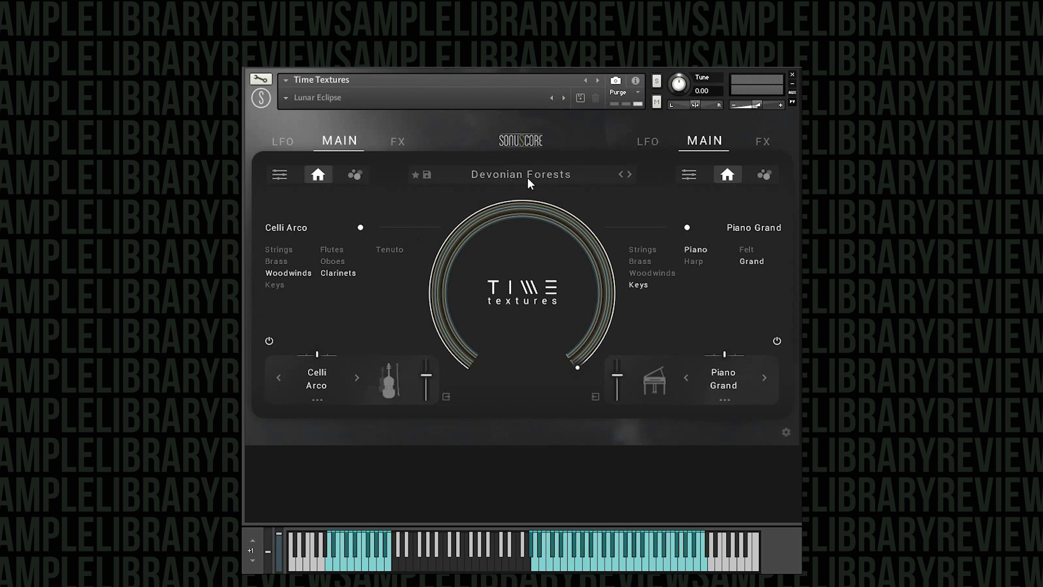
# Load the Photosynthesis texture from the texture browser and return to the main view
pyautogui.click(571, 174)
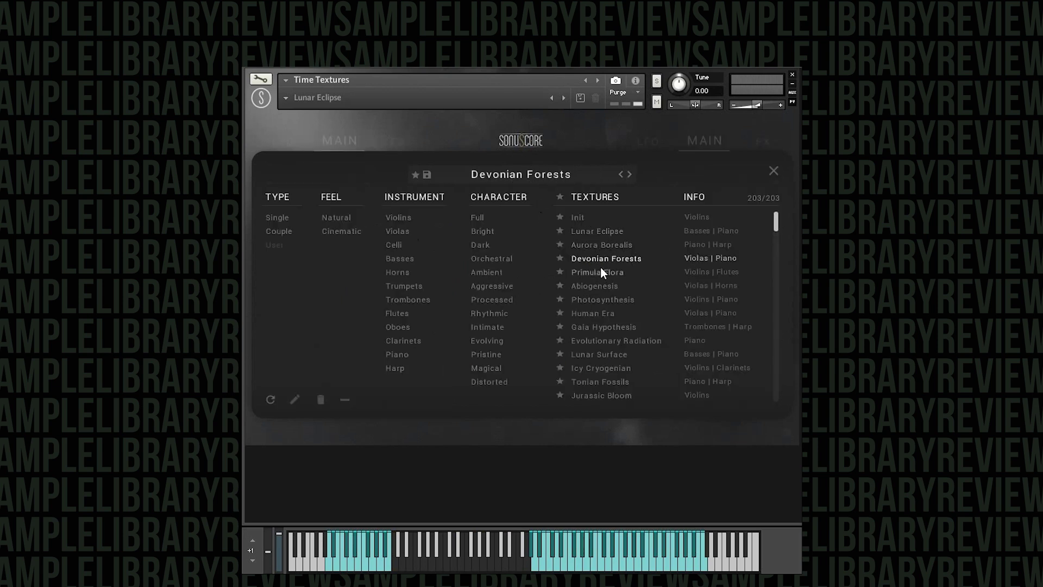
pyautogui.click(603, 298)
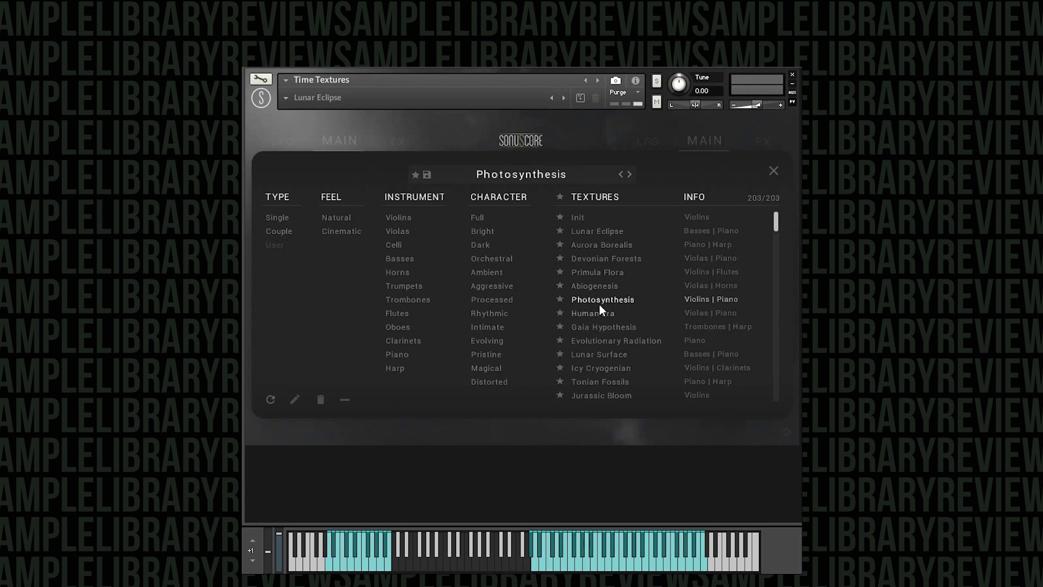
pyautogui.click(774, 171)
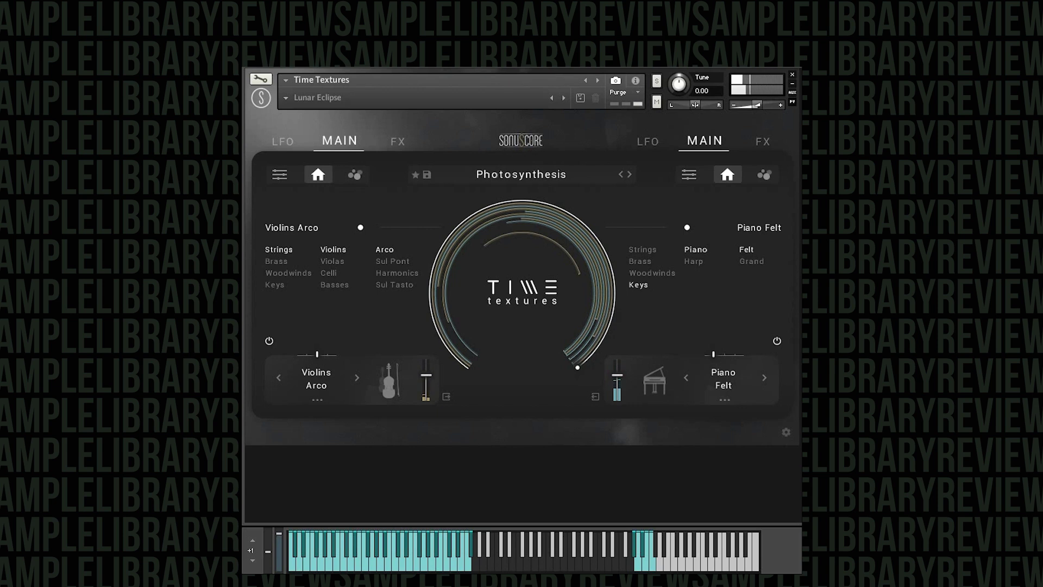
# Switch off both sound layers, and re-enable only Piano Felt to hear it without Violins Arco
pyautogui.click(776, 341)
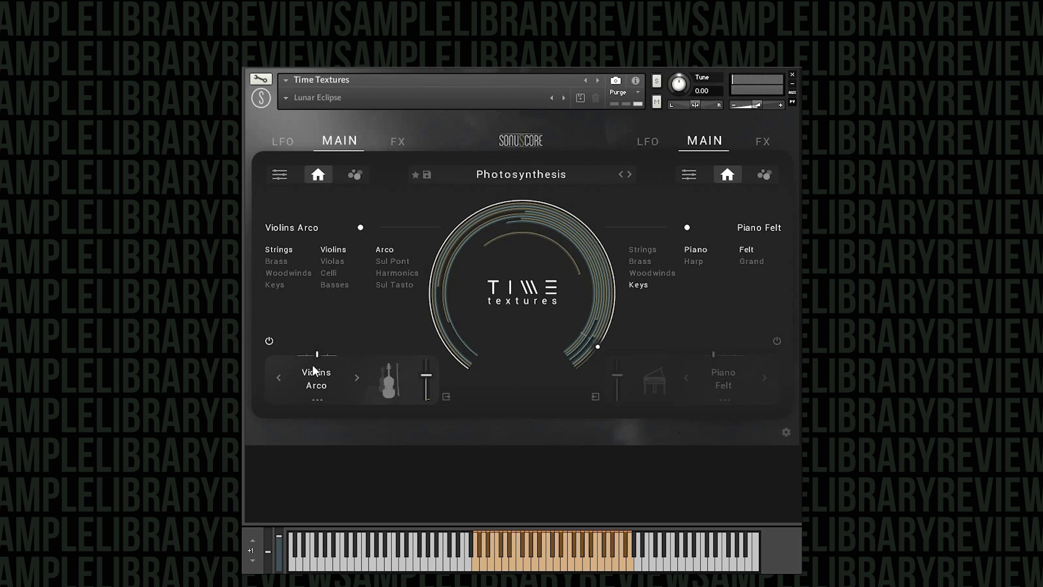
pyautogui.click(269, 341)
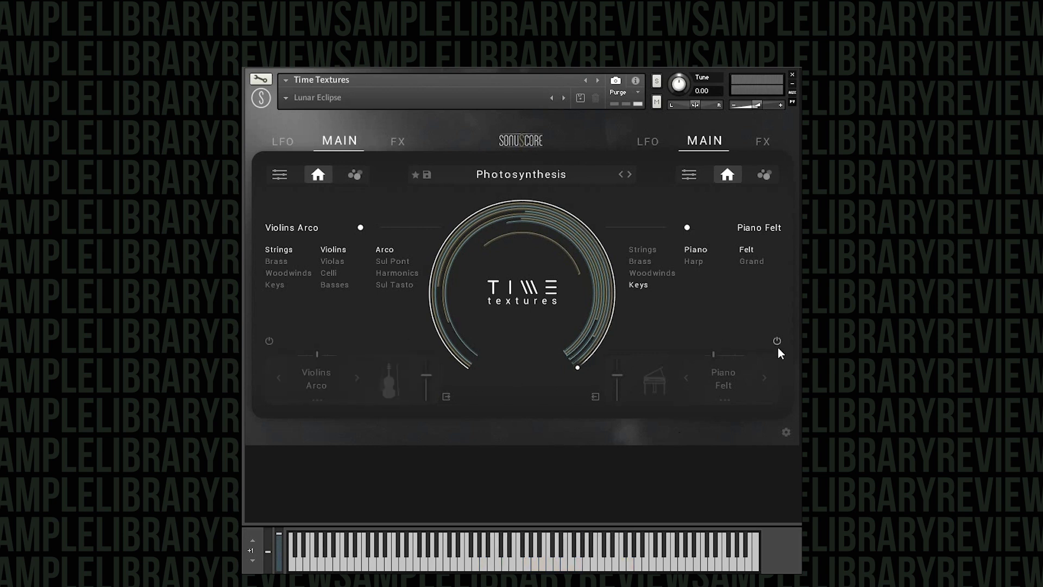
pyautogui.click(778, 341)
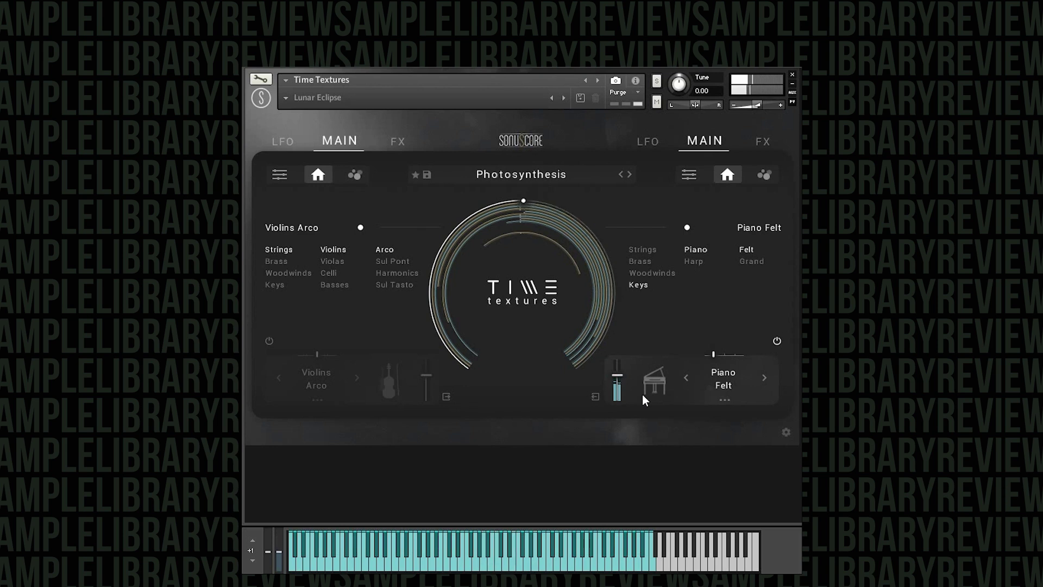
# Load the Human Era texture from the texture browser and return to the main view
pyautogui.click(564, 175)
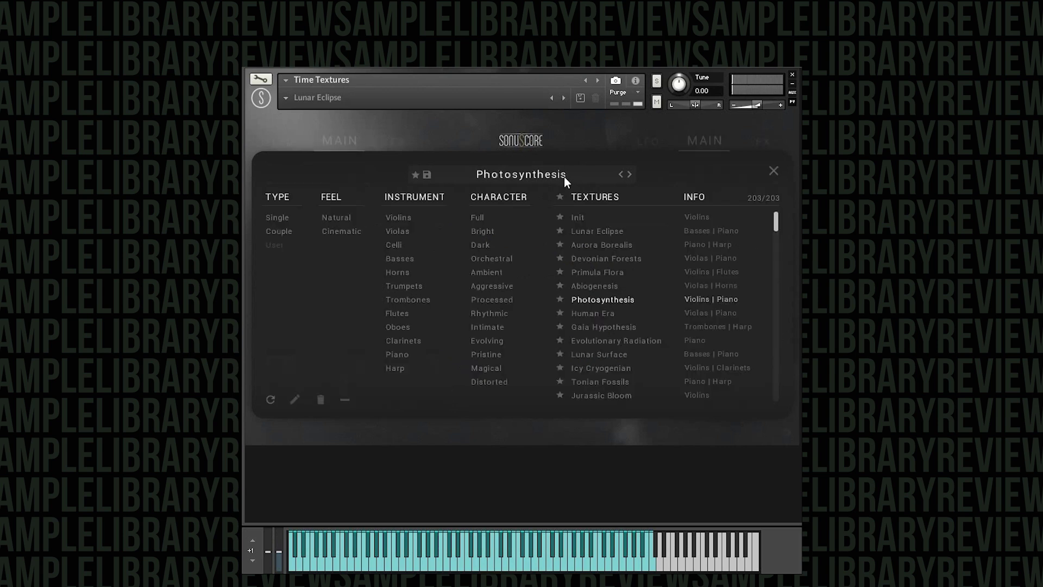
pyautogui.click(609, 315)
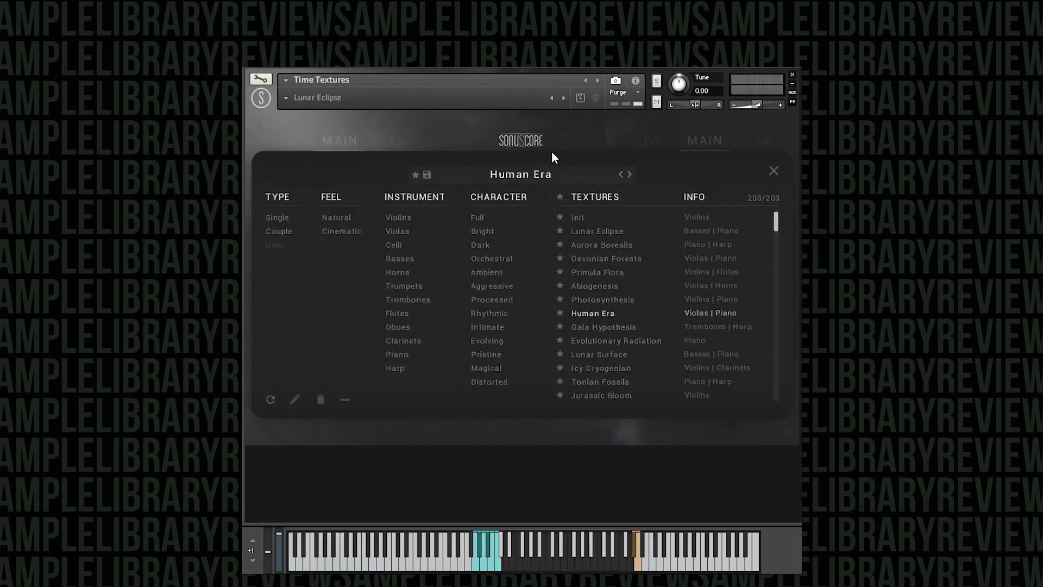
pyautogui.click(774, 171)
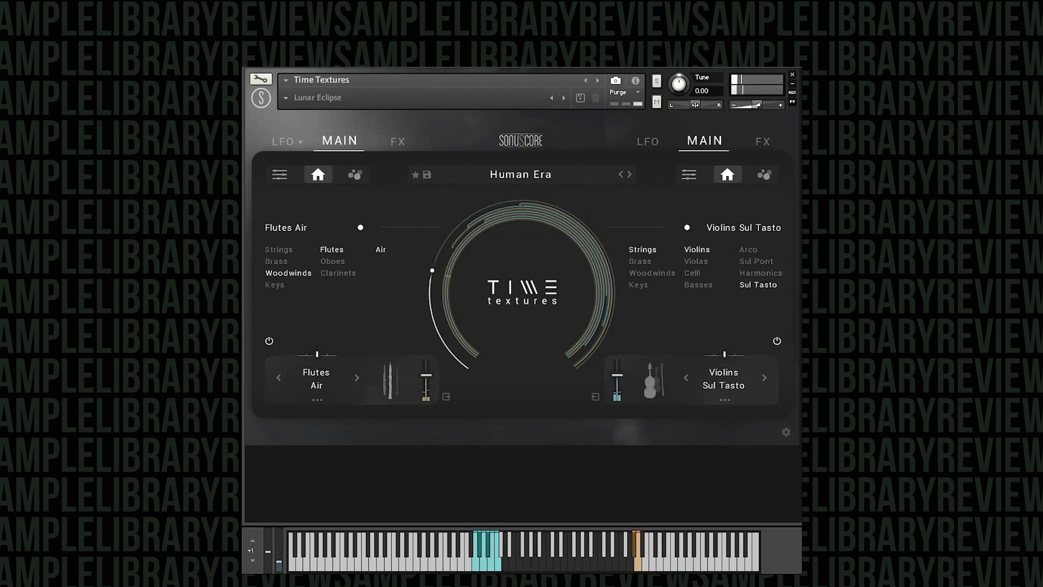
# Load the Icy Cryogenian texture from the texture browser and return to the main view
pyautogui.click(498, 177)
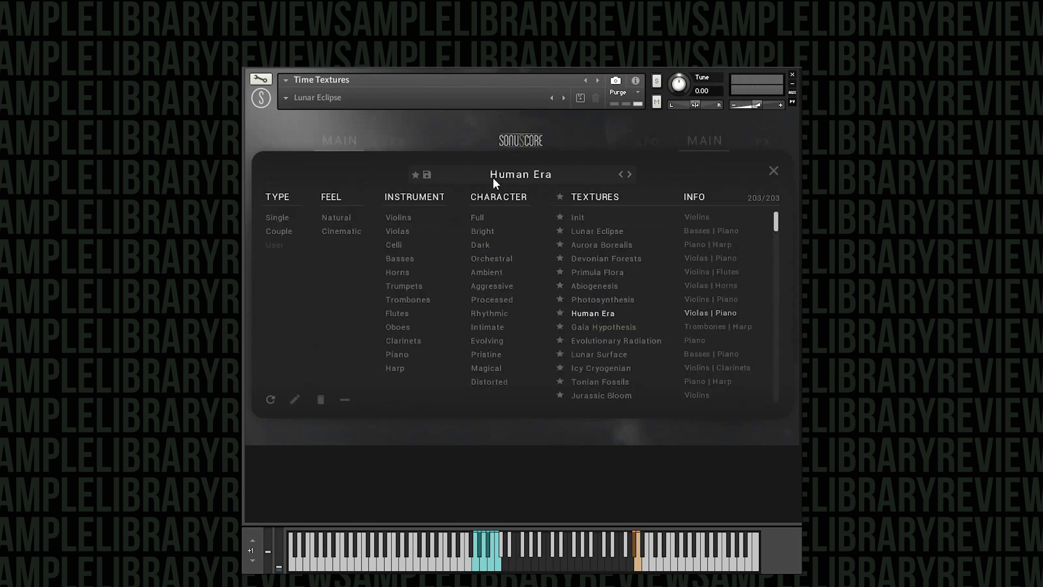
pyautogui.click(626, 367)
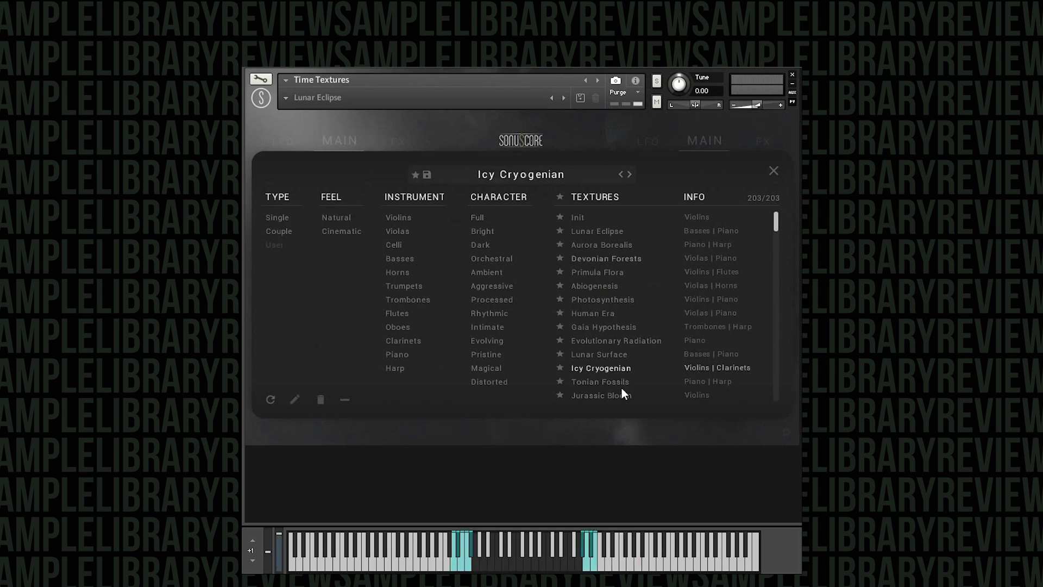
pyautogui.click(774, 171)
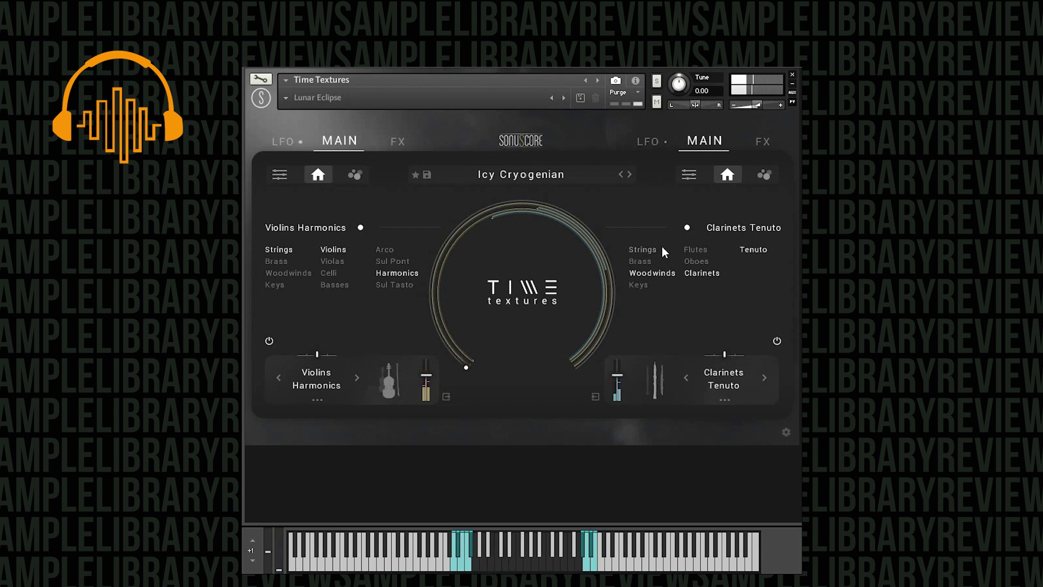
# Load the Jurassic Bloom texture from the texture browser and return to the main view
pyautogui.click(589, 173)
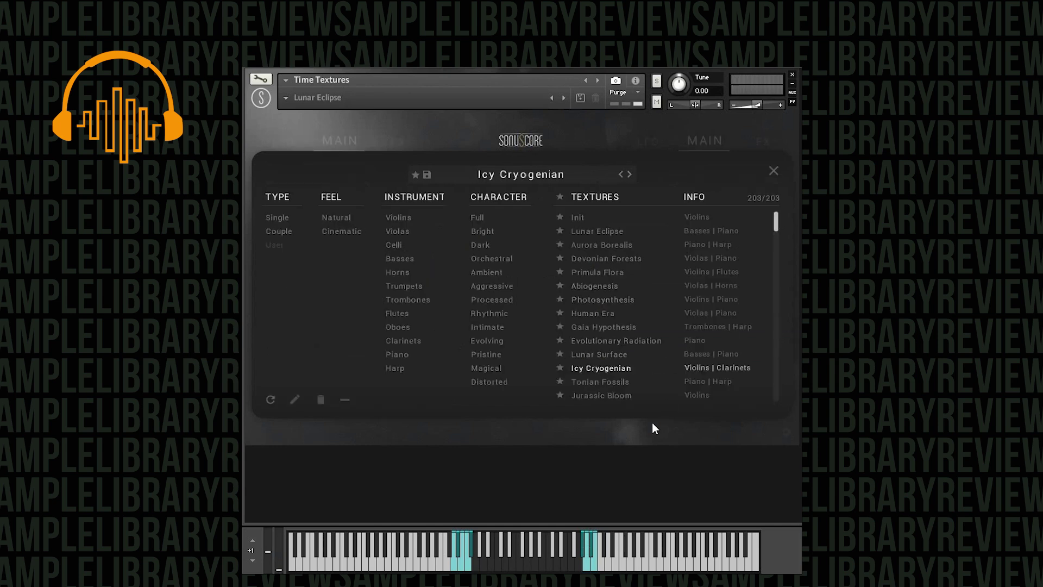
pyautogui.click(622, 397)
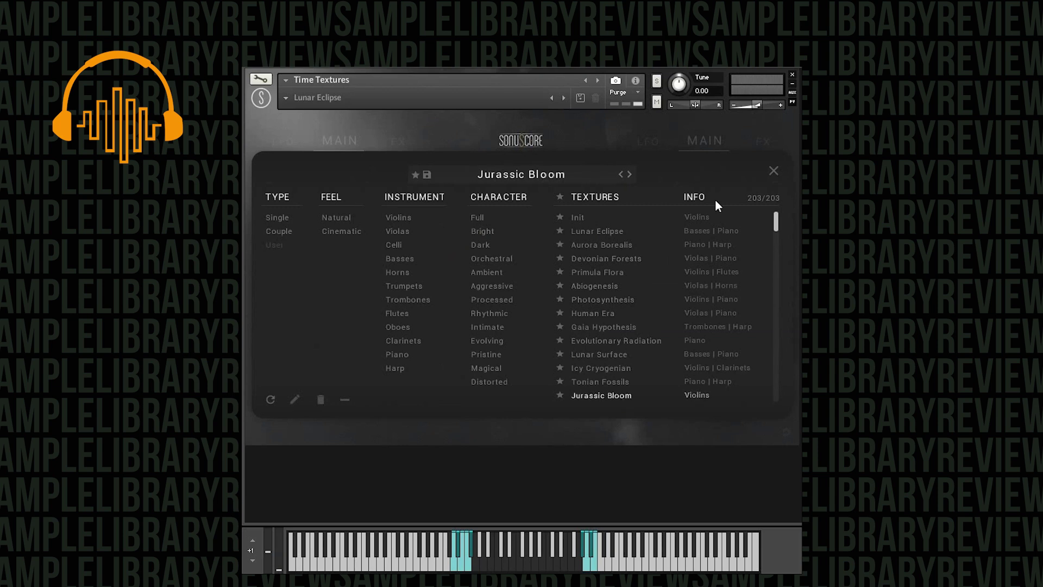
pyautogui.click(773, 171)
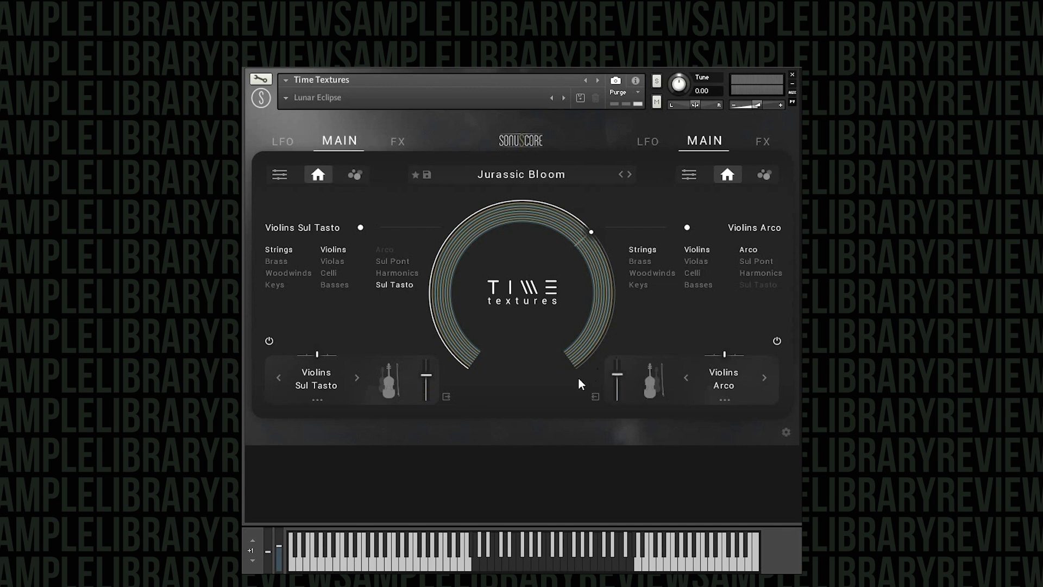
# Find the Rodinia texture further down the texture list, load it and return to the main view
pyautogui.click(495, 177)
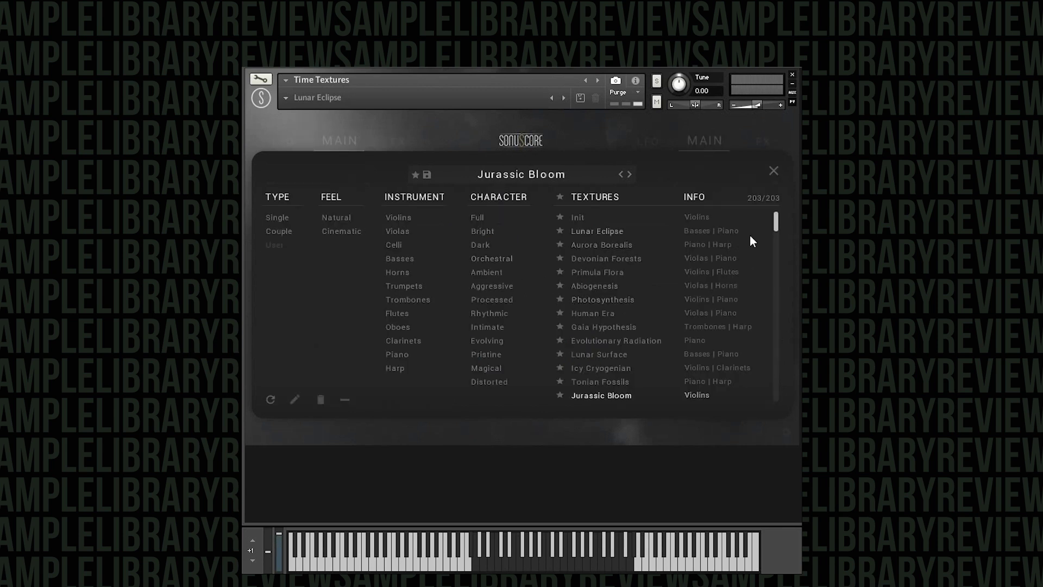
pyautogui.moveTo(776, 216); pyautogui.dragTo(775, 228)
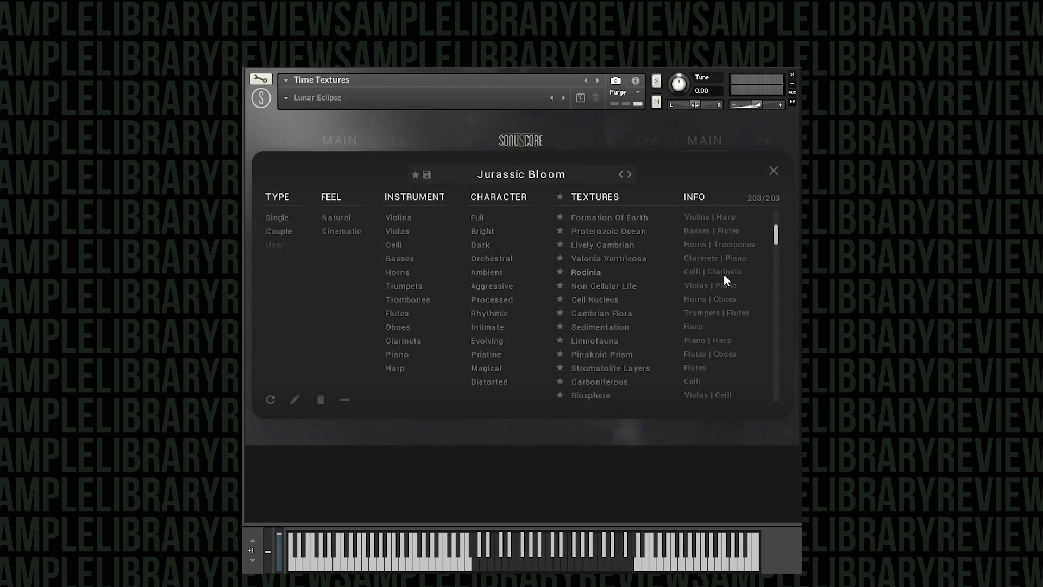
pyautogui.click(589, 274)
pyautogui.click(774, 173)
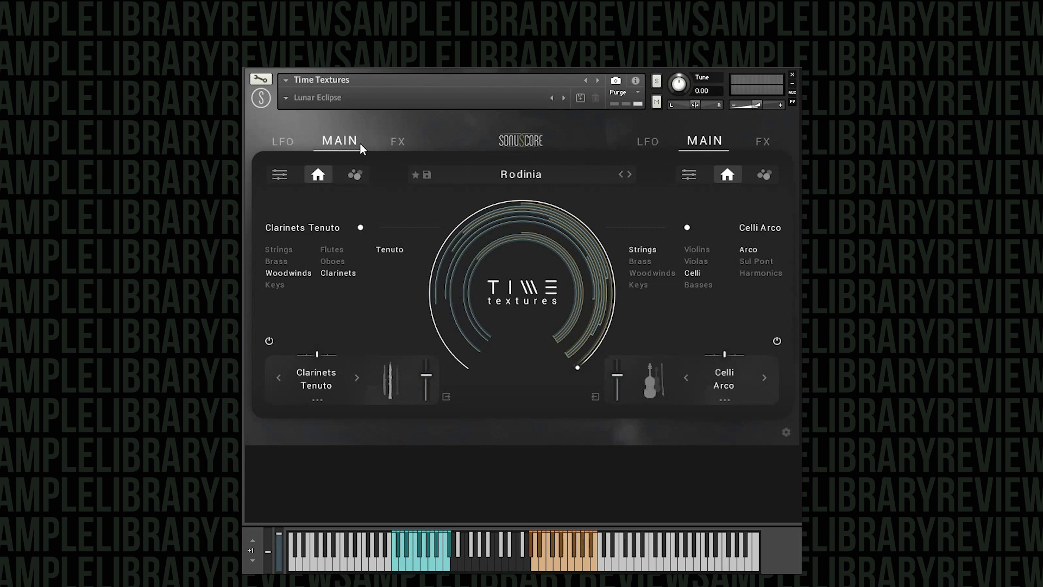
# Show the Clarinets Tenuto layer's effects and examine the reverb types available in its REV slot
pyautogui.click(397, 142)
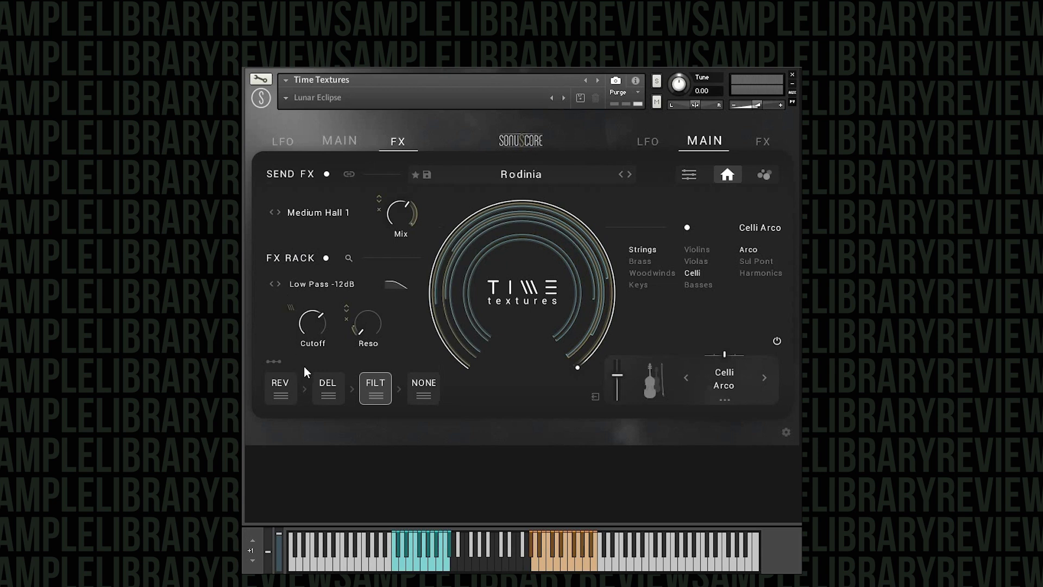
pyautogui.click(286, 389)
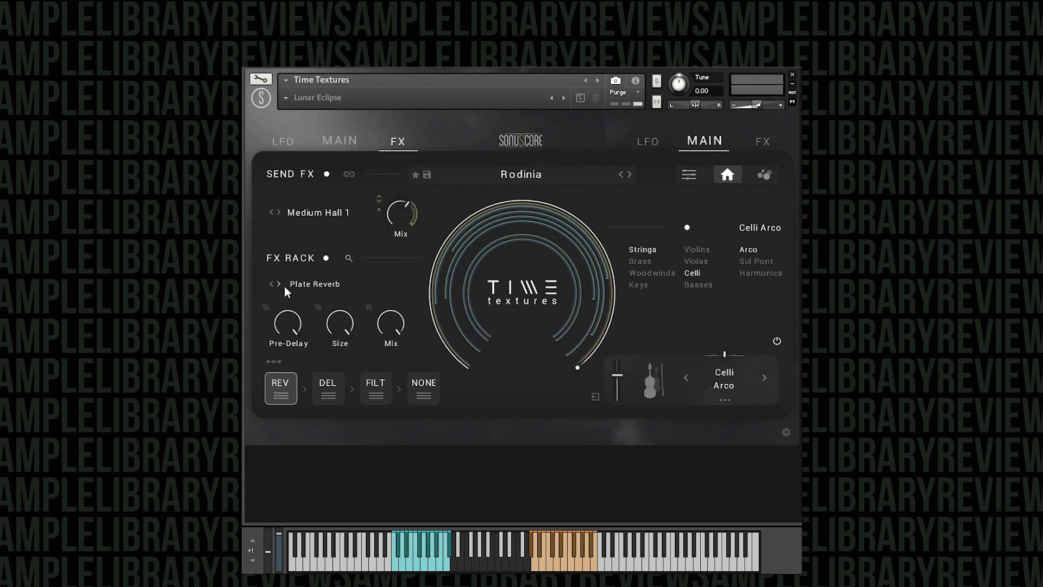
pyautogui.click(322, 281)
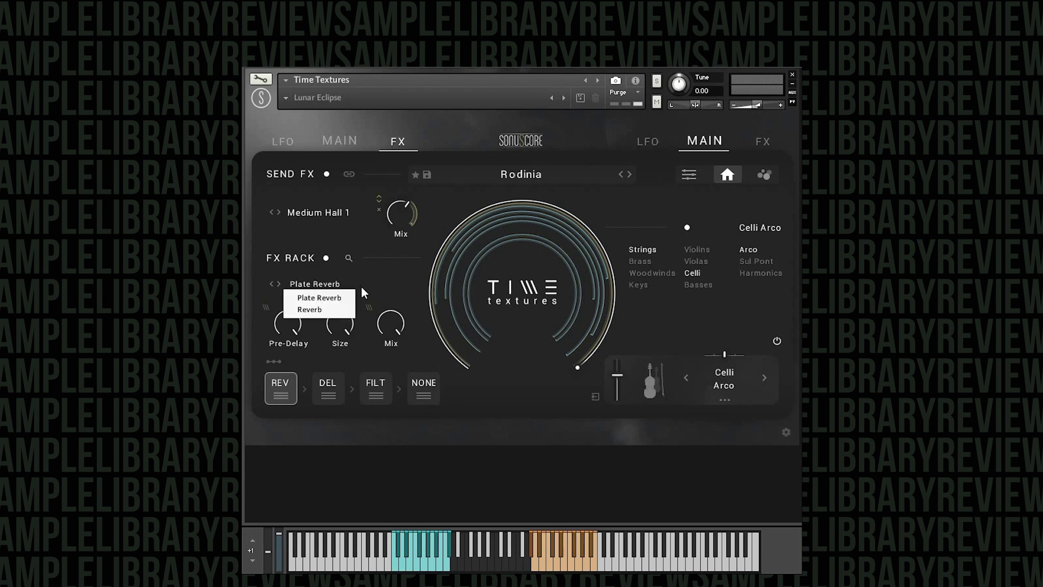
pyautogui.click(474, 390)
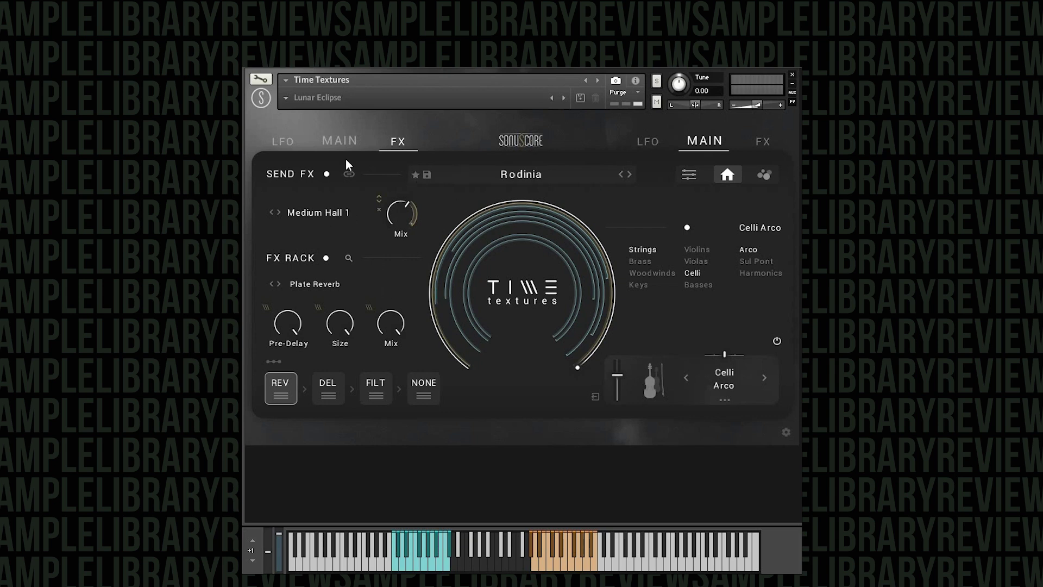
# Show the Celli Arco layer's effects and adjust the modulation range of its low-pass filter Cutoff
pyautogui.click(763, 140)
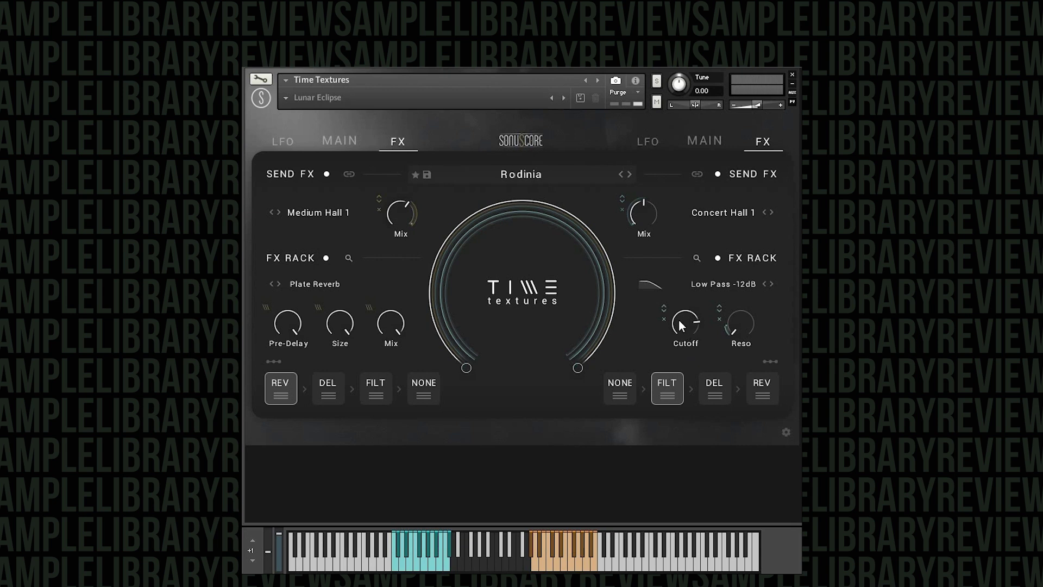
pyautogui.moveTo(660, 311)
pyautogui.mouseDown()
pyautogui.moveTo(663, 286)
pyautogui.moveTo(674, 380)
pyautogui.moveTo(654, 300)
pyautogui.mouseUp()
pyautogui.moveTo(665, 310)
pyautogui.mouseDown()
pyautogui.moveTo(671, 403)
pyautogui.moveTo(656, 306)
pyautogui.mouseUp()
# Move the central ring's control back and forth near its upper end to test the filter cutoff modulation
pyautogui.moveTo(669, 311)
pyautogui.moveTo(594, 369); pyautogui.dragTo(579, 379)
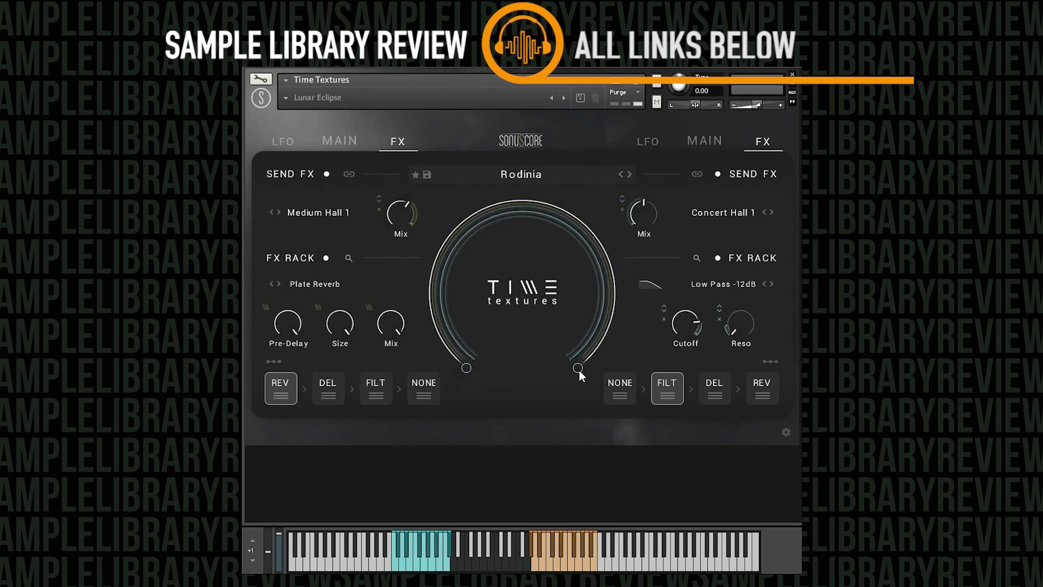
pyautogui.moveTo(576, 370); pyautogui.dragTo(602, 344)
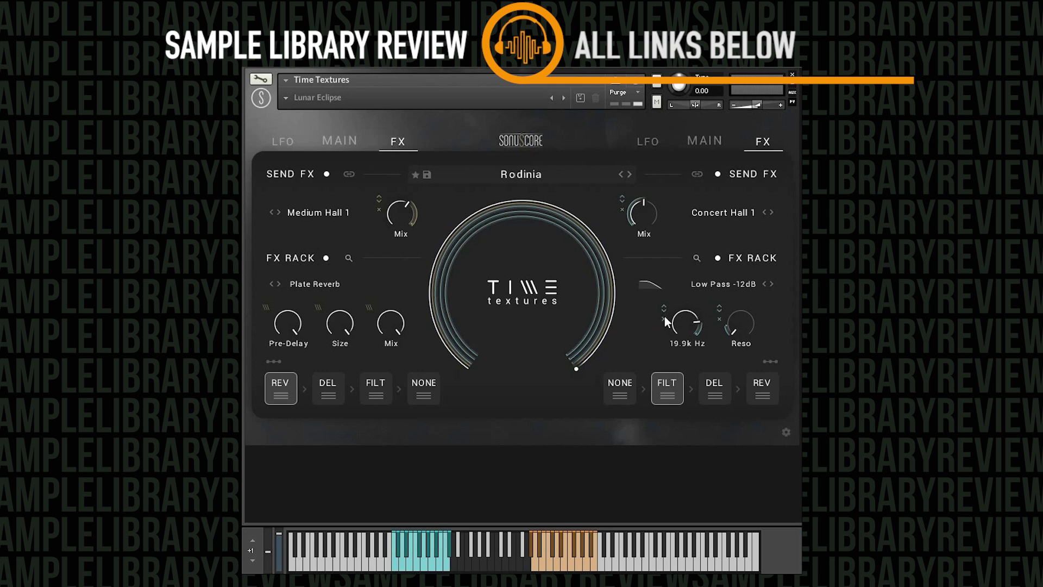
# Move the central ring's control to about its midpoint, switch on the Clarinets Tenuto layer's LFO, and examine its targets and waveforms
pyautogui.moveTo(583, 366); pyautogui.dragTo(532, 227)
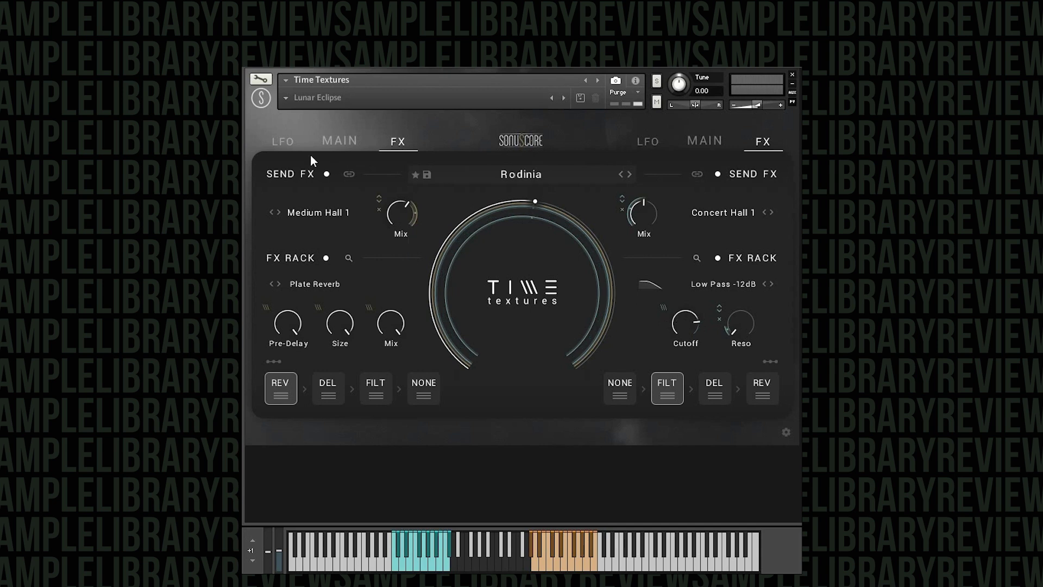
pyautogui.click(291, 142)
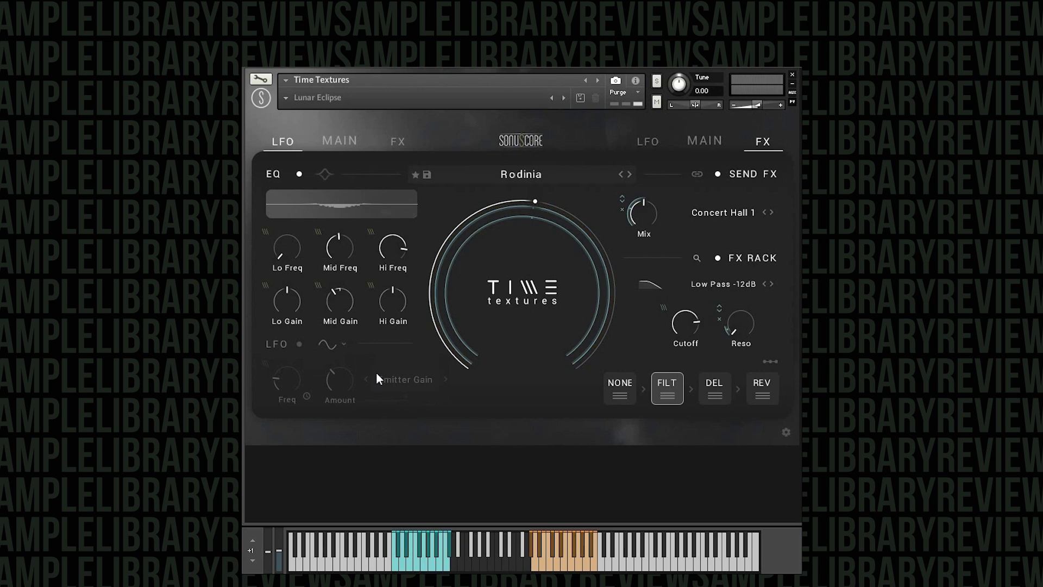
pyautogui.click(399, 378)
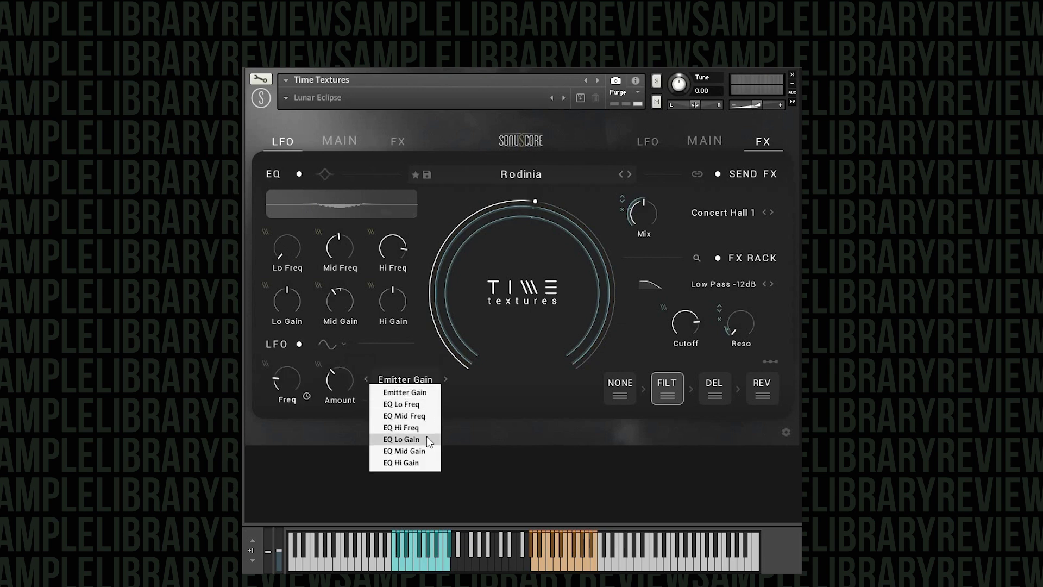
pyautogui.click(383, 356)
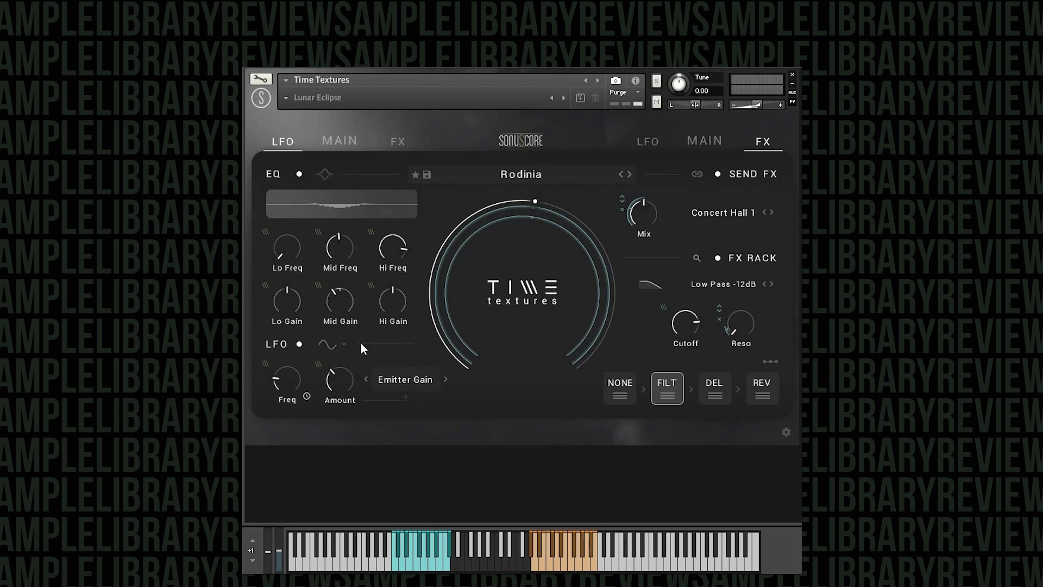
pyautogui.click(336, 353)
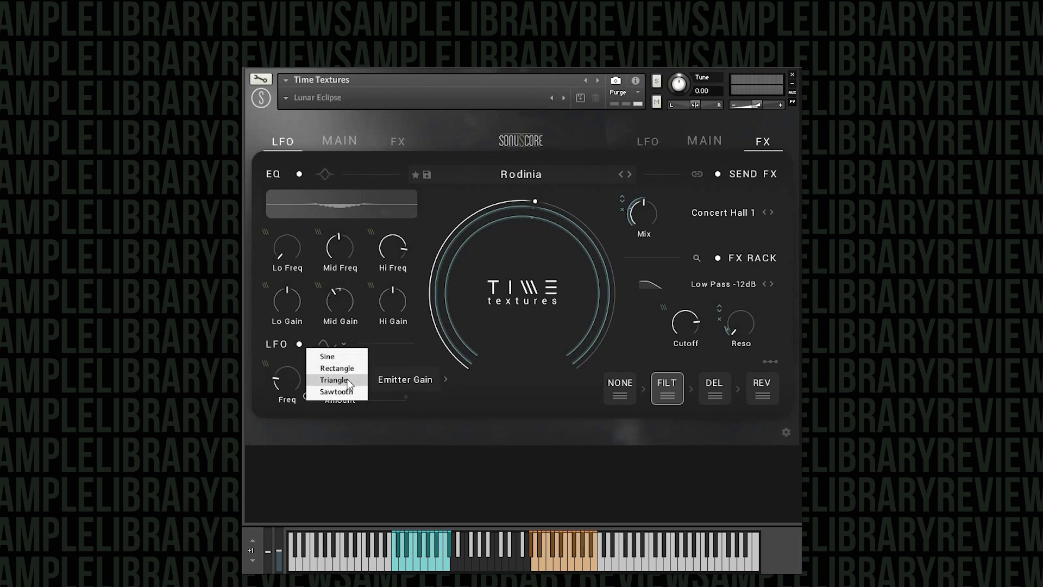
pyautogui.click(383, 351)
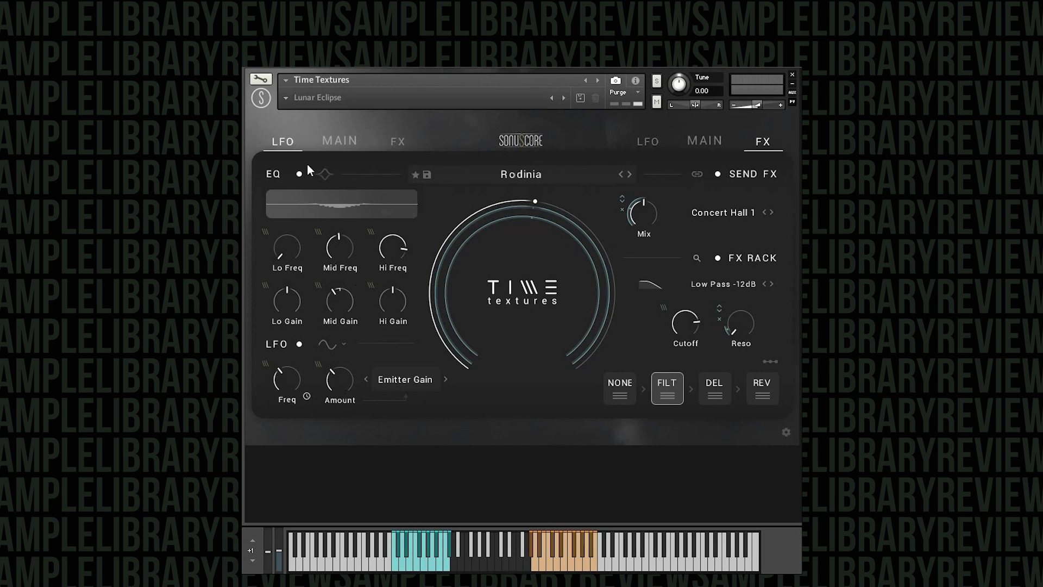
# Toggle the Clarinets Tenuto layer's EQ off and on, show its Q controls, and return to the layer's main page
pyautogui.click(274, 172)
pyautogui.click(279, 173)
pyautogui.click(282, 174)
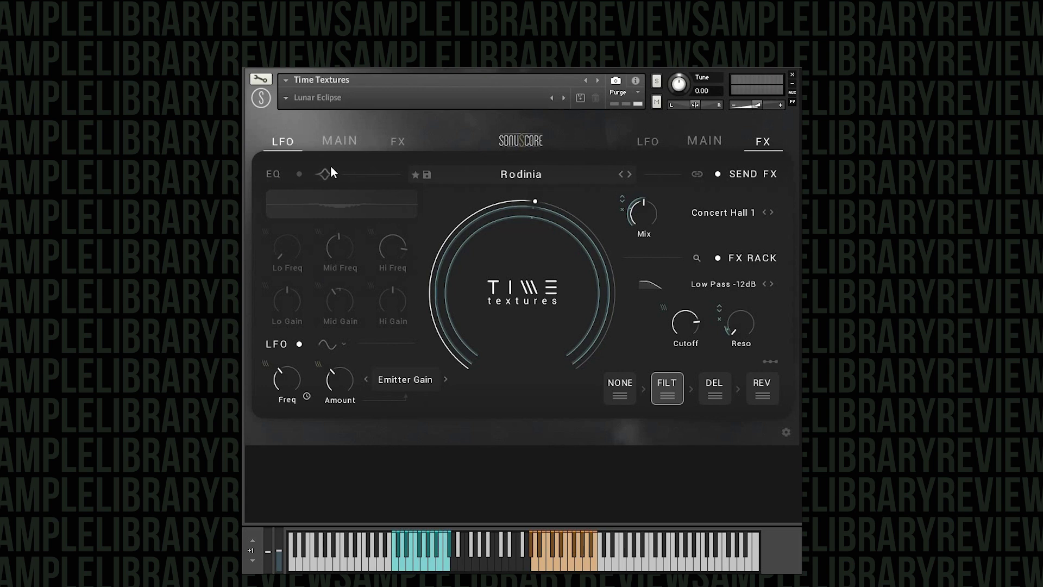
pyautogui.click(299, 174)
pyautogui.click(327, 175)
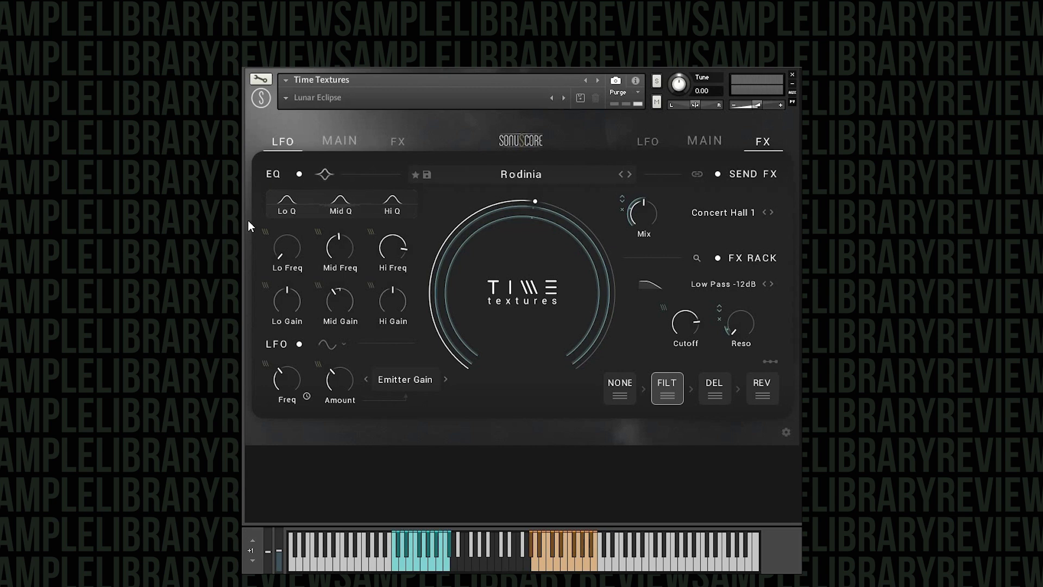
pyautogui.click(394, 140)
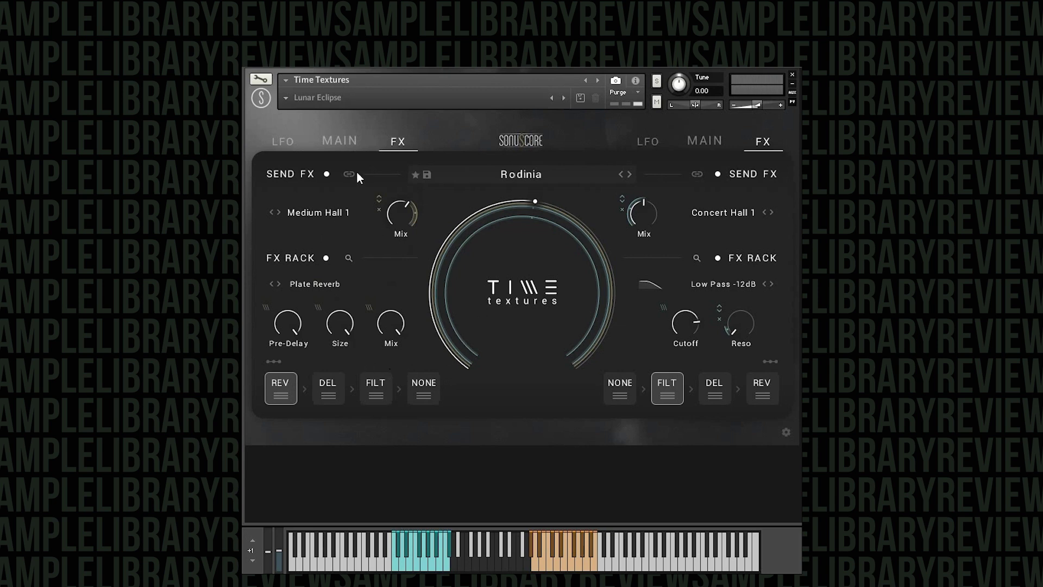
pyautogui.click(331, 144)
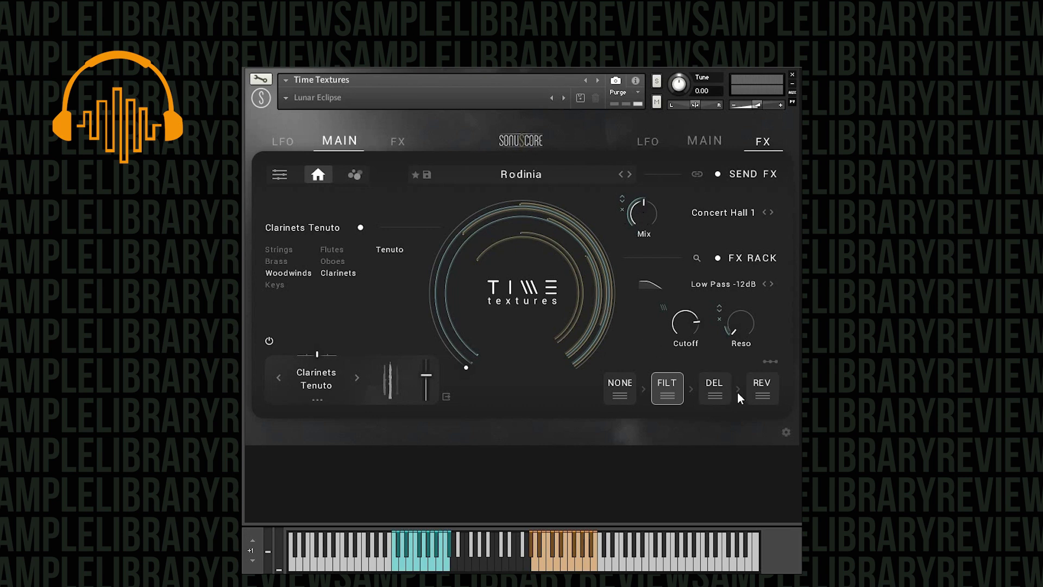
# View the Celli Arco layer's delay and reverb slots, and add a filter to its empty FX rack slot
pyautogui.click(712, 392)
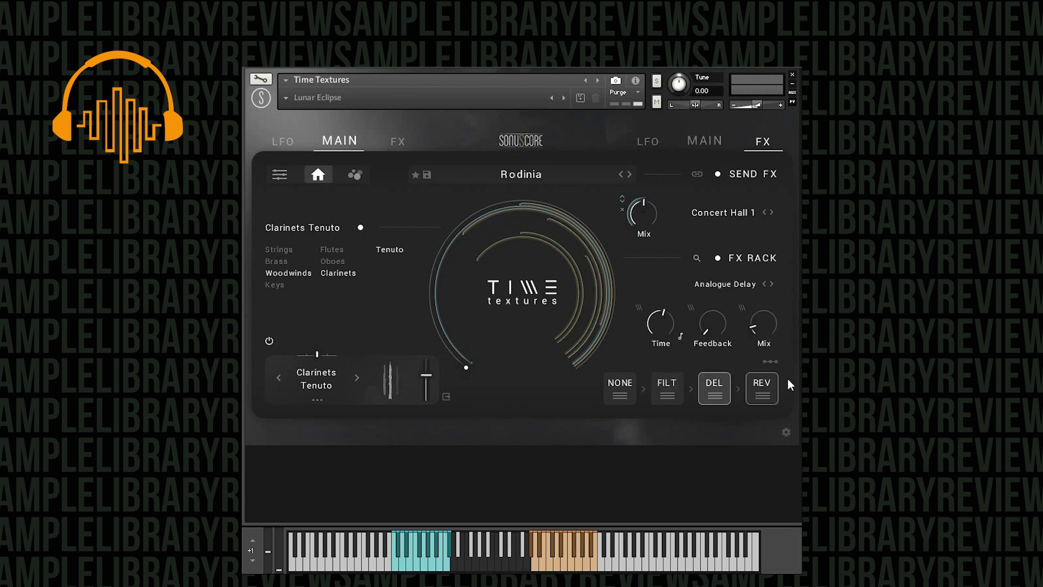
pyautogui.click(768, 384)
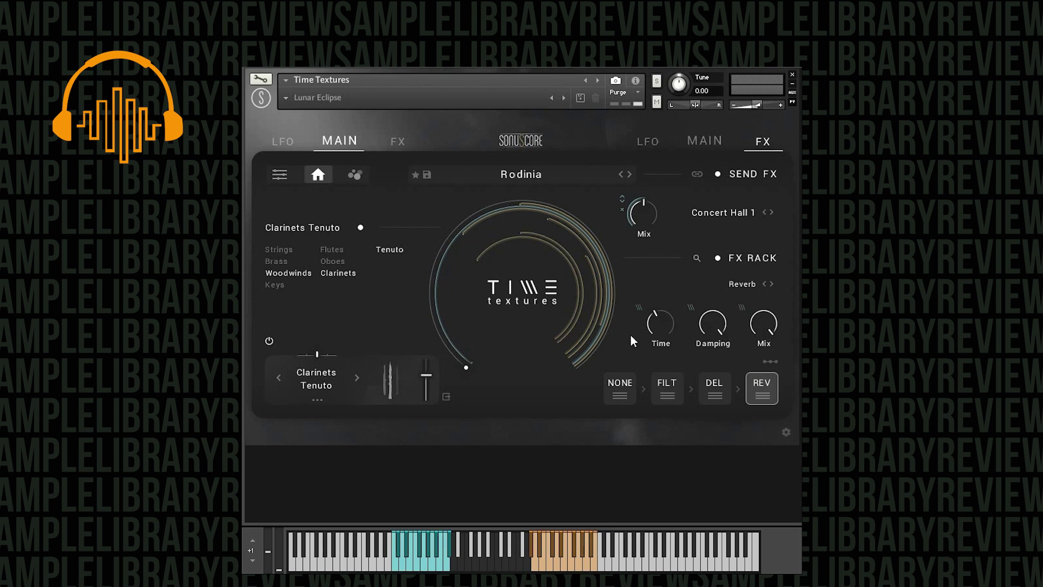
pyautogui.click(625, 387)
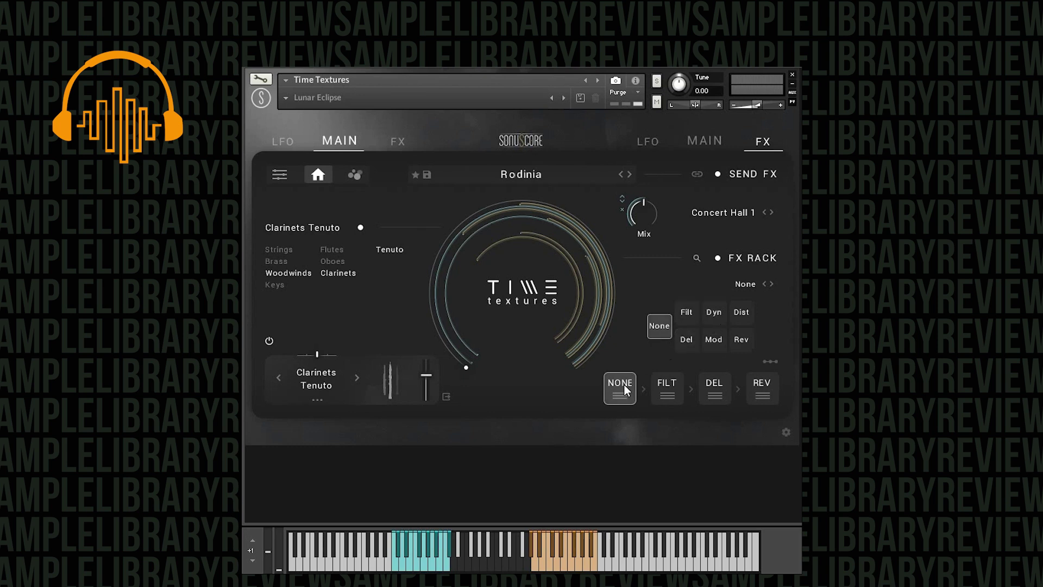
pyautogui.click(694, 316)
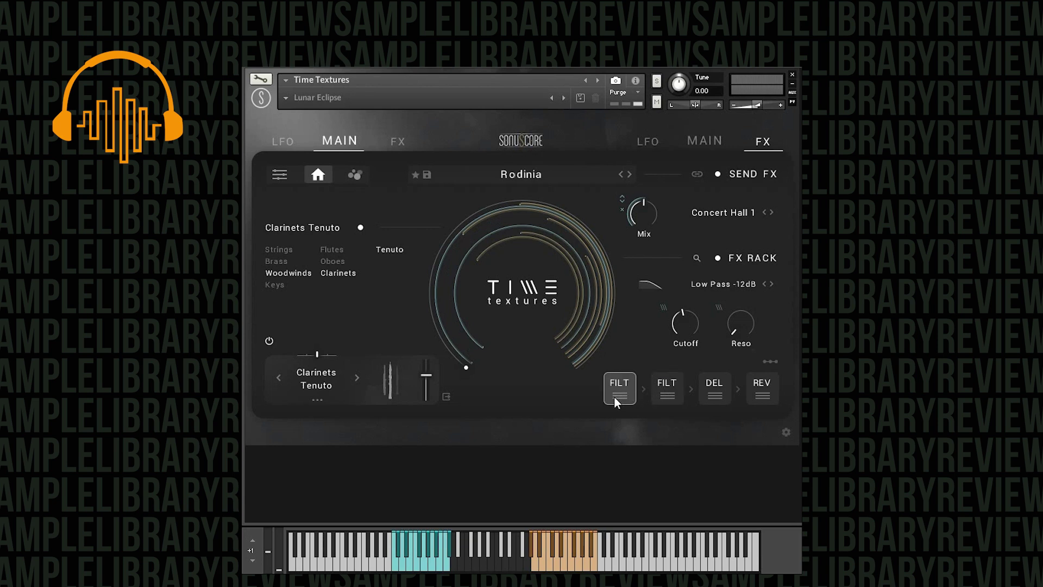
# Switch off the Celli Arco FX rack, replace the added filter with Tape Delay, and examine the available delay types
pyautogui.click(731, 258)
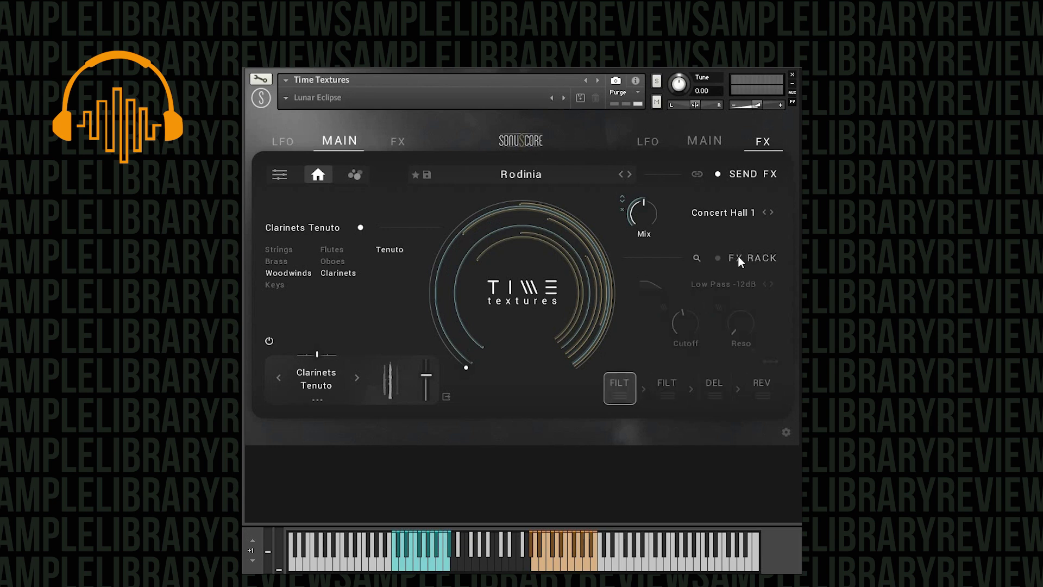
pyautogui.click(696, 259)
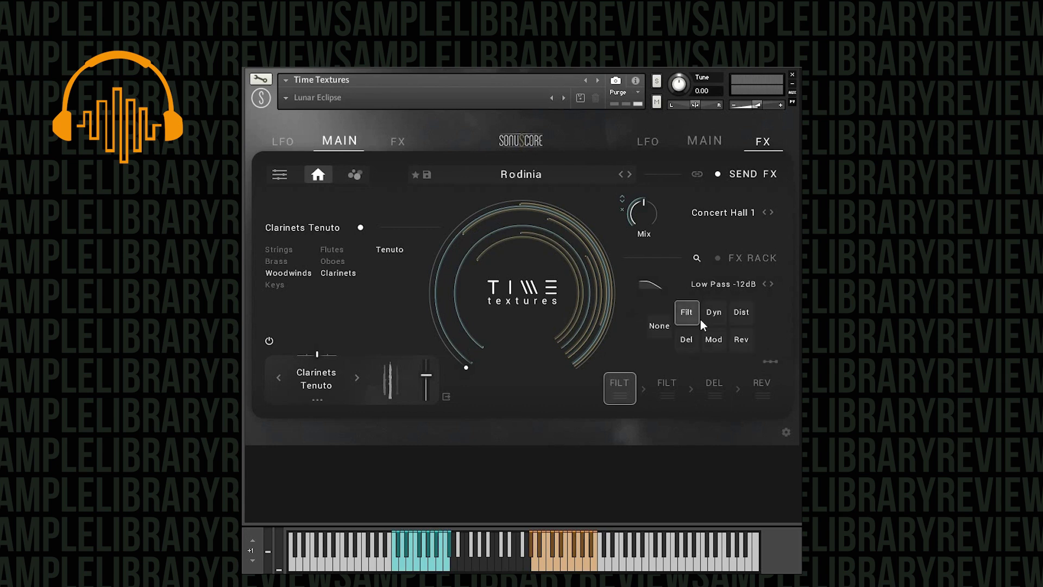
pyautogui.click(688, 339)
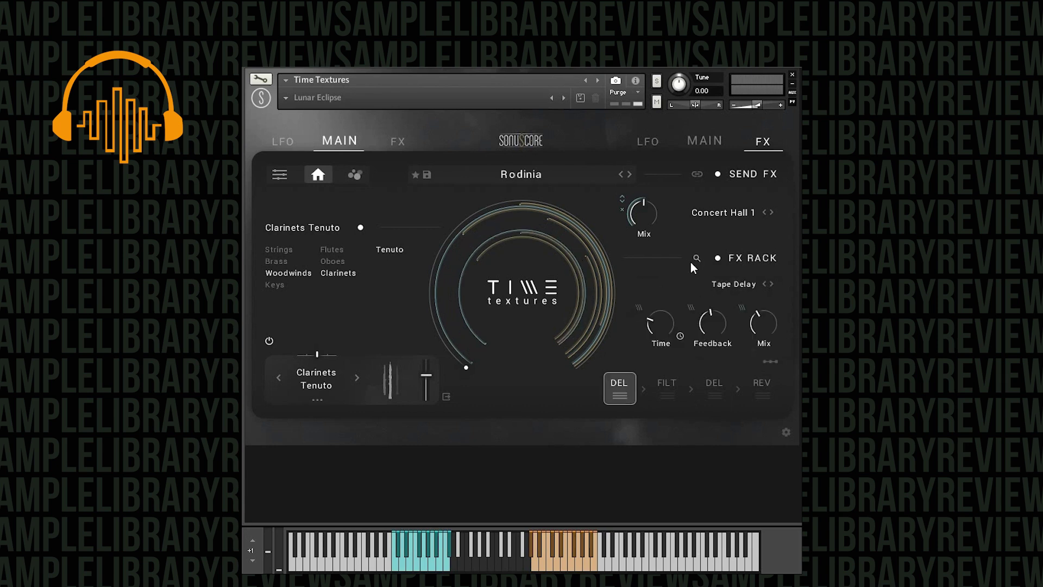
pyautogui.click(732, 284)
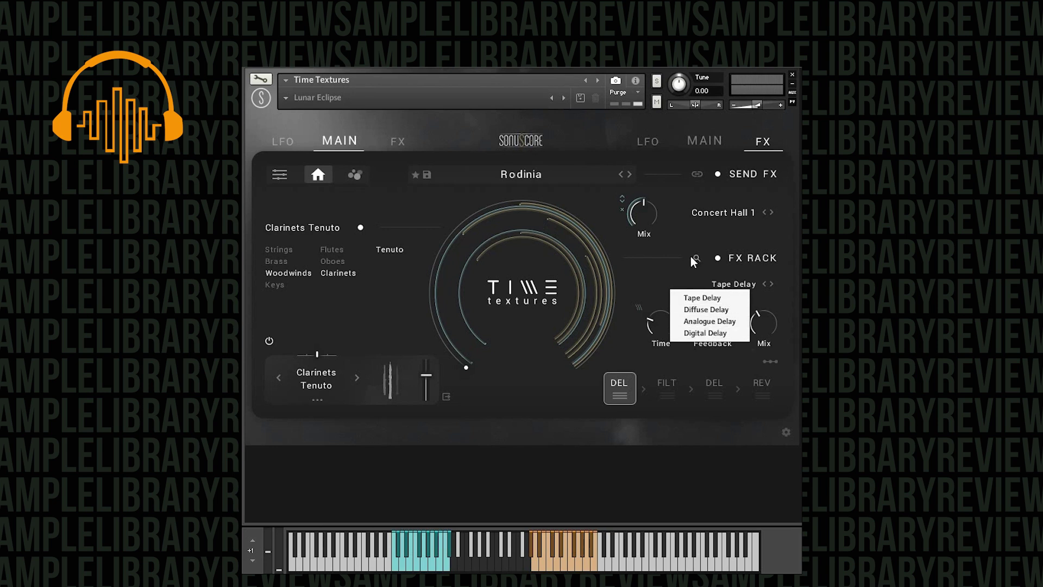
pyautogui.click(706, 296)
# Replace the Tape Delay in the same Celli Arco slot with Plate Reverb and check the reverb types on offer
pyautogui.click(697, 259)
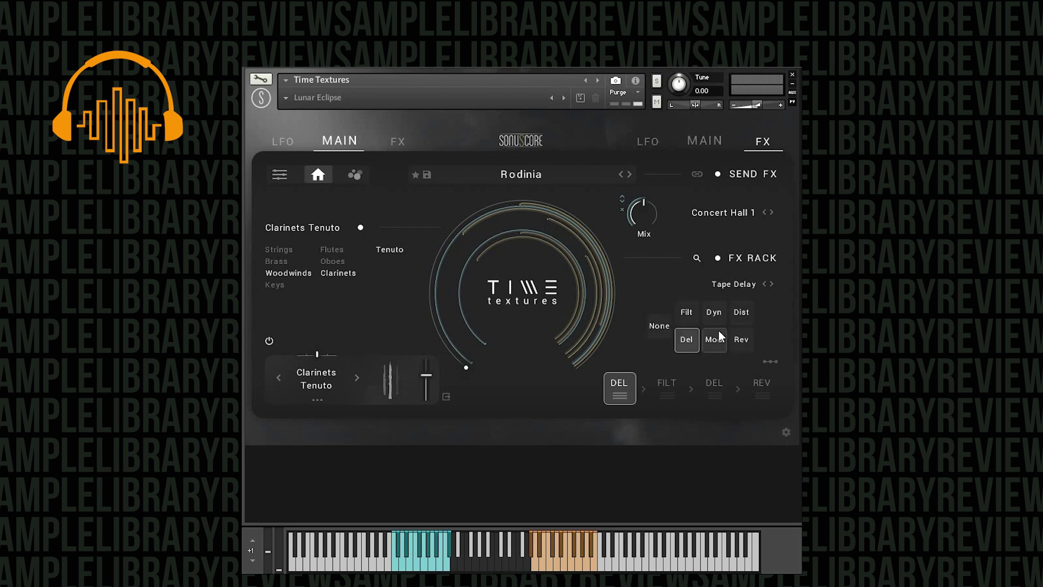
pyautogui.click(740, 340)
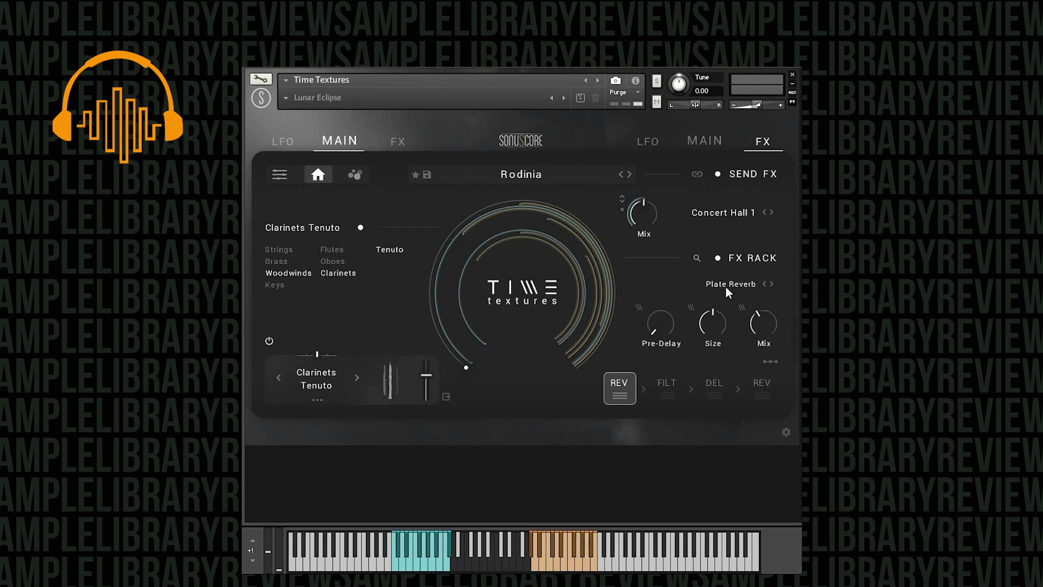
pyautogui.click(727, 287)
pyautogui.click(664, 275)
# Load the Non Cellular Life texture from the texture list and return to the main view
pyautogui.click(524, 178)
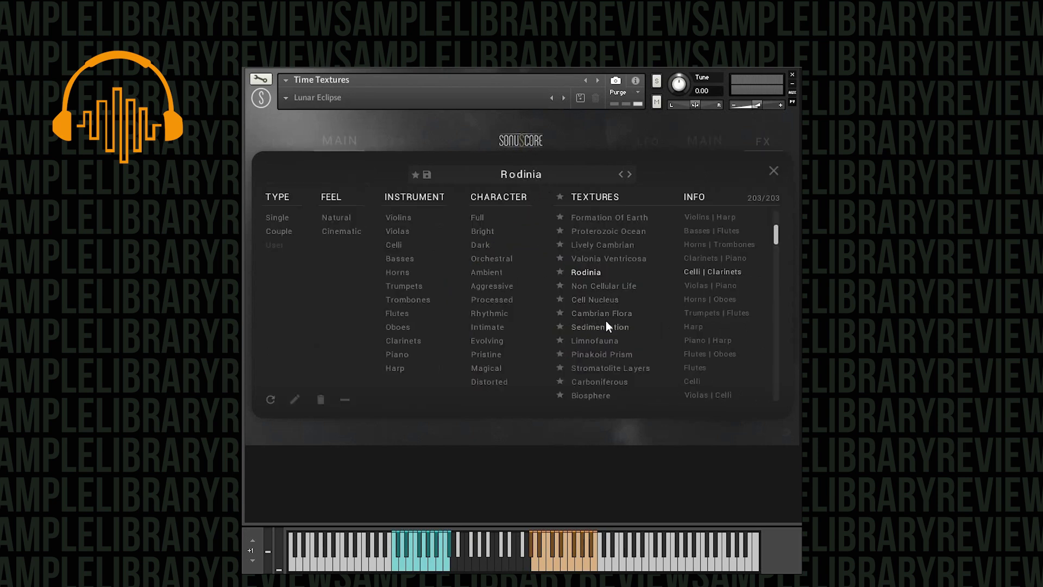
pyautogui.click(610, 284)
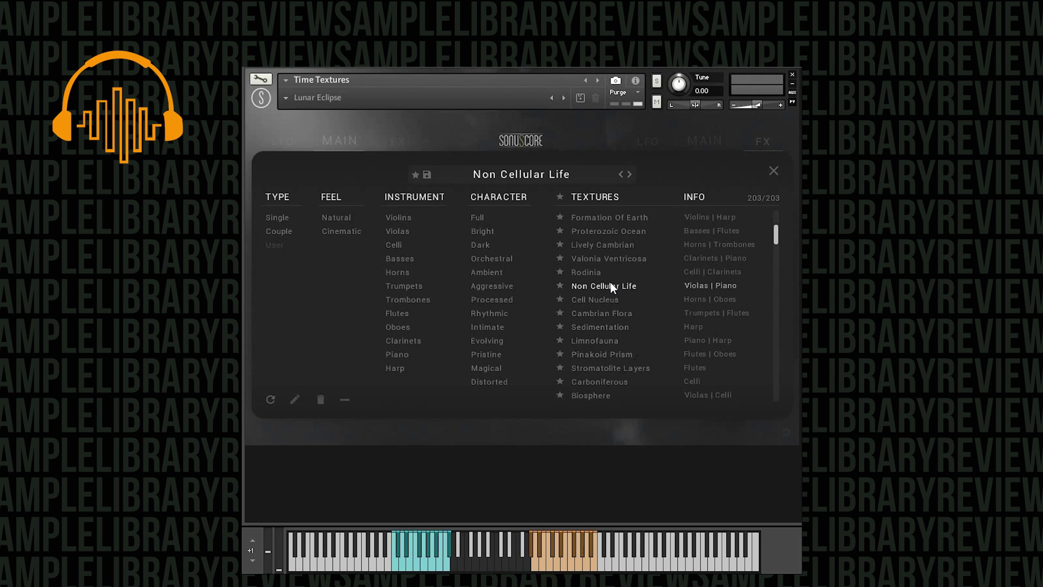
pyautogui.click(774, 171)
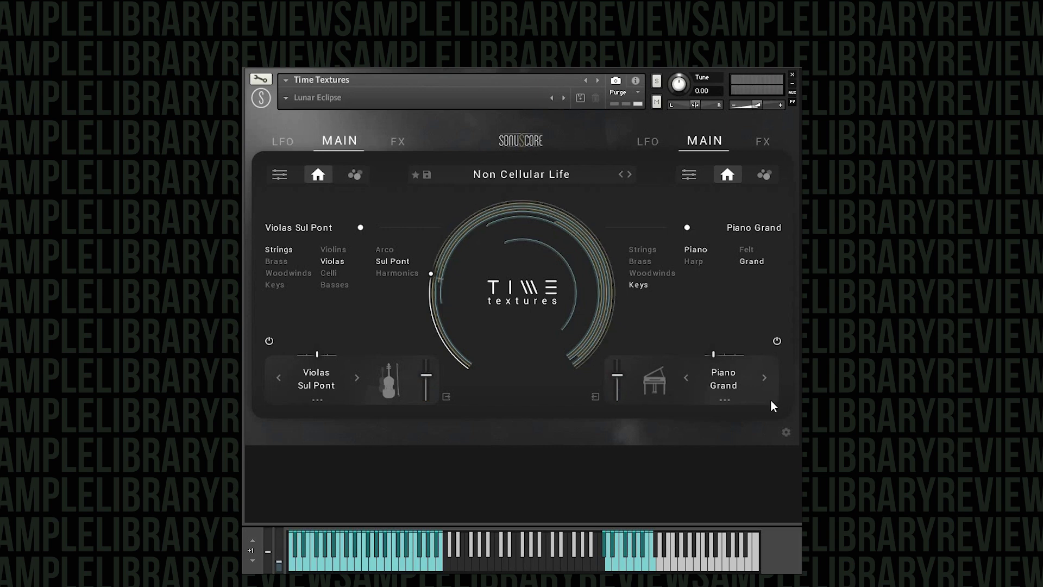
# Load the Pinakoid Prism texture and close the texture list to audition it
pyautogui.click(537, 172)
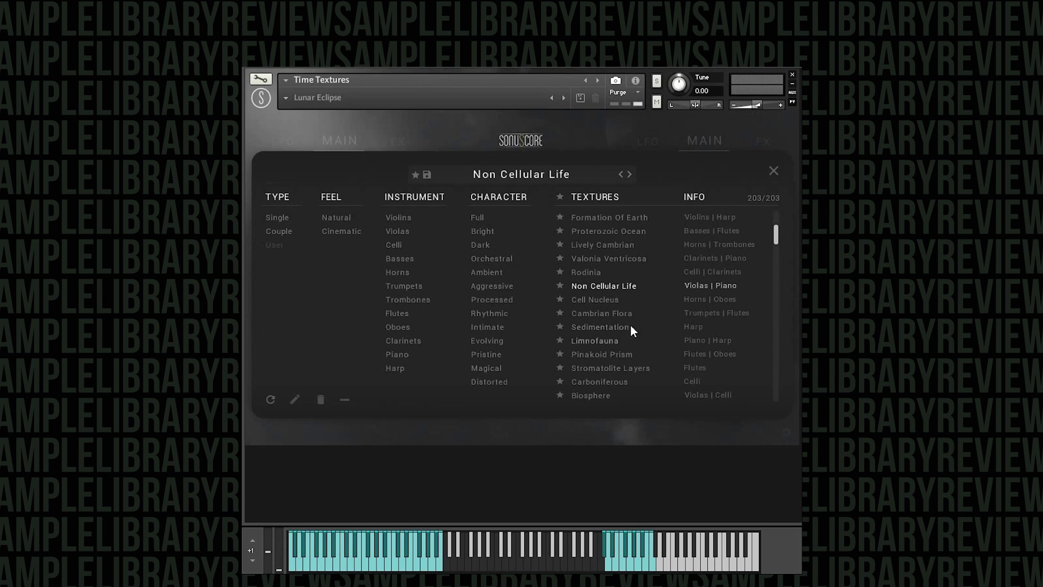
pyautogui.click(591, 355)
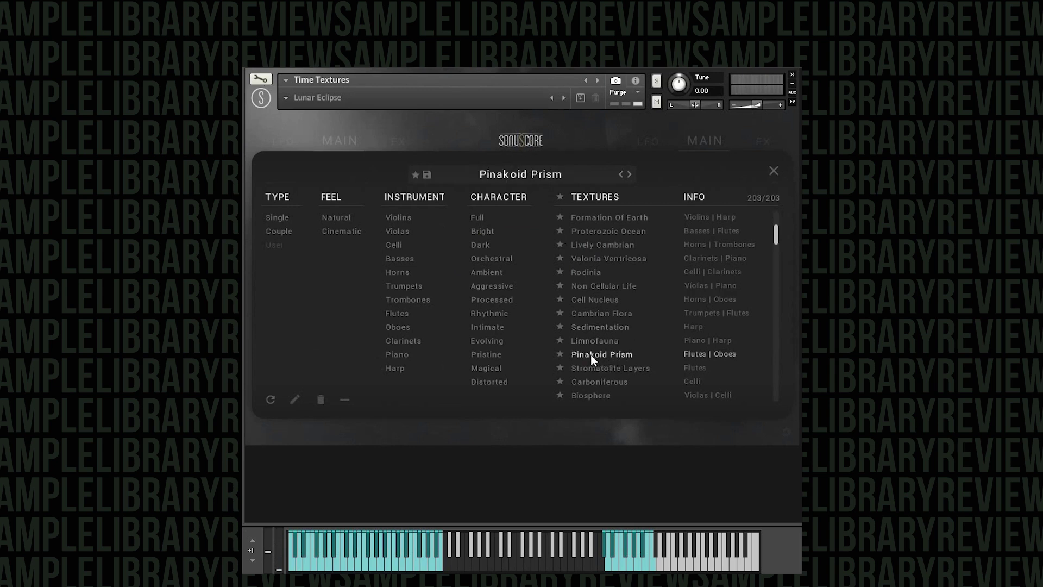
pyautogui.click(775, 171)
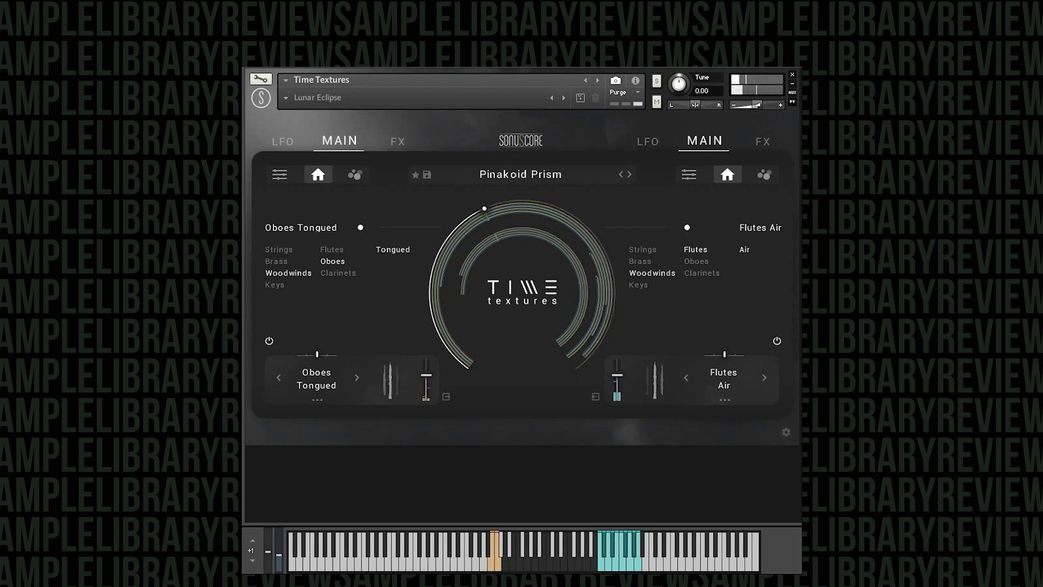
# Find the Biosphere texture further down the texture list, load it and return to the main view
pyautogui.click(487, 170)
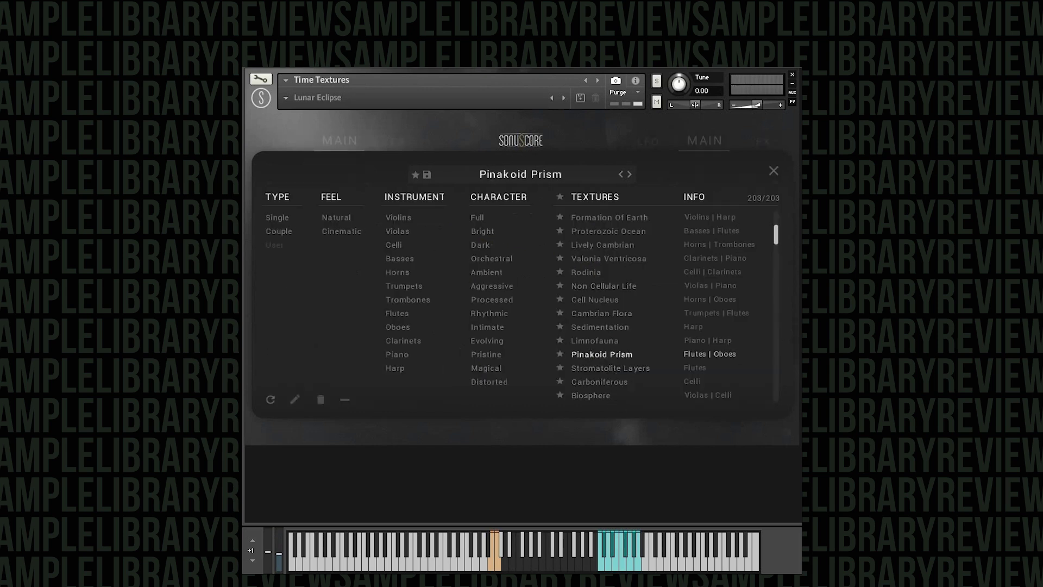
pyautogui.moveTo(775, 236); pyautogui.dragTo(775, 243)
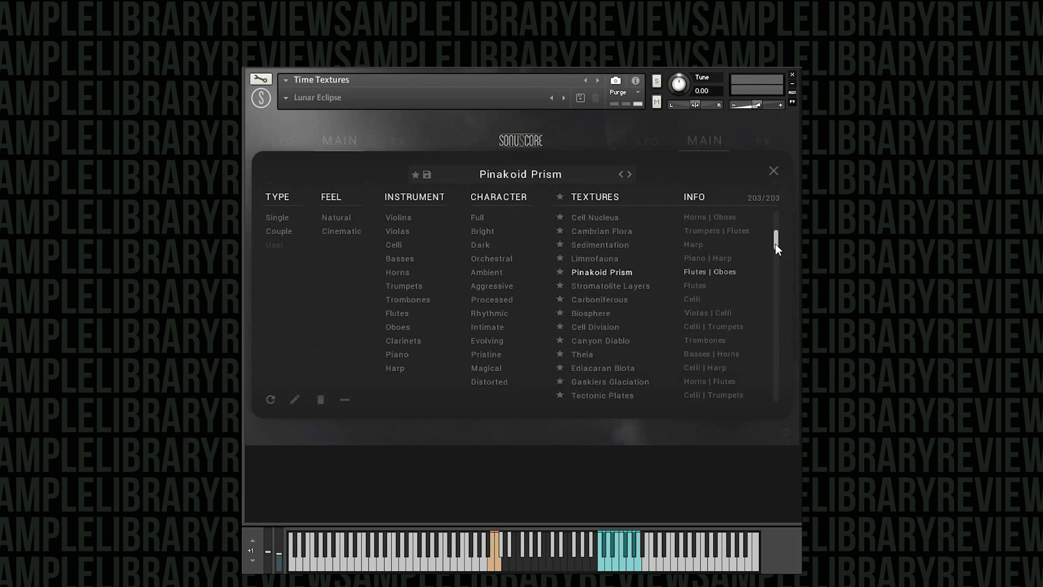
pyautogui.click(588, 313)
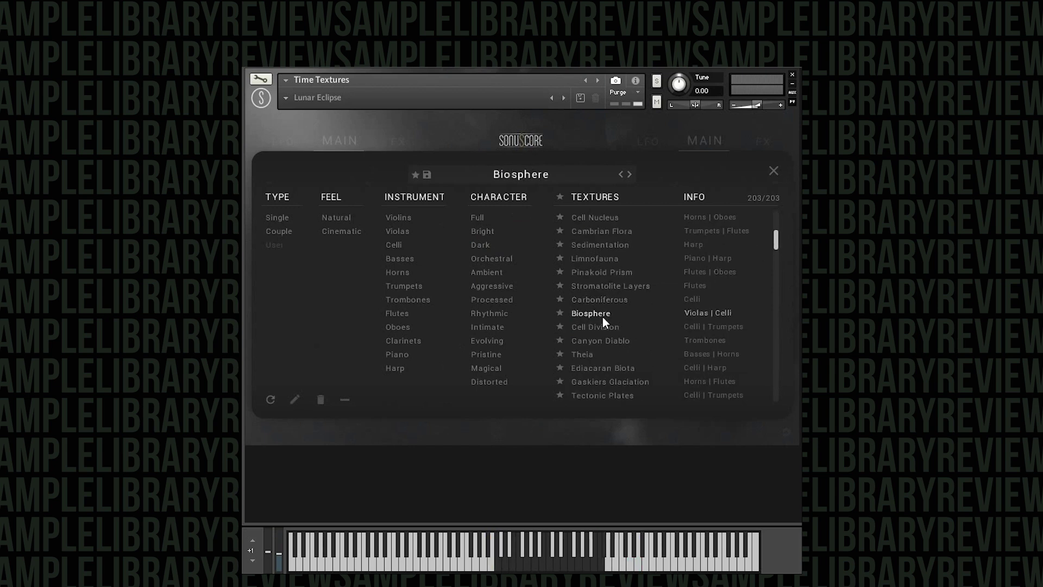
pyautogui.click(772, 170)
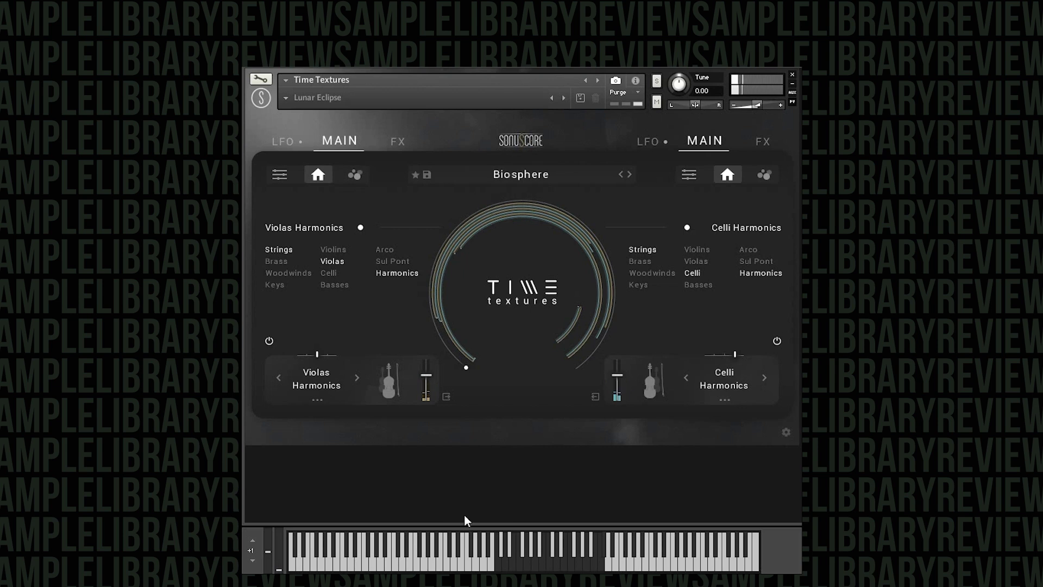
# Load the Cell Division texture and close the texture list to audition its Celli and Trumpets layers
pyautogui.click(587, 168)
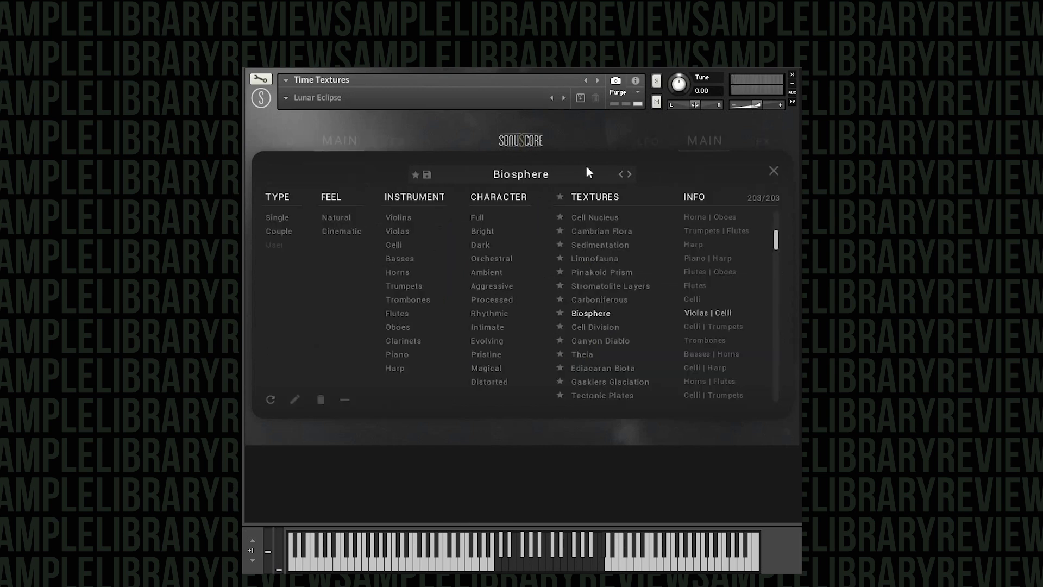
pyautogui.click(612, 328)
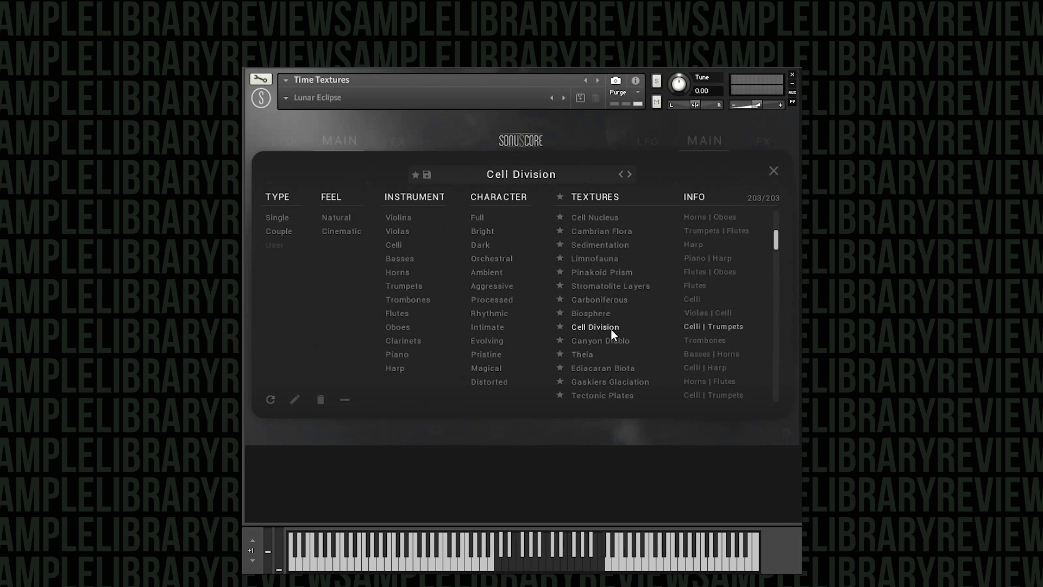
pyautogui.click(771, 172)
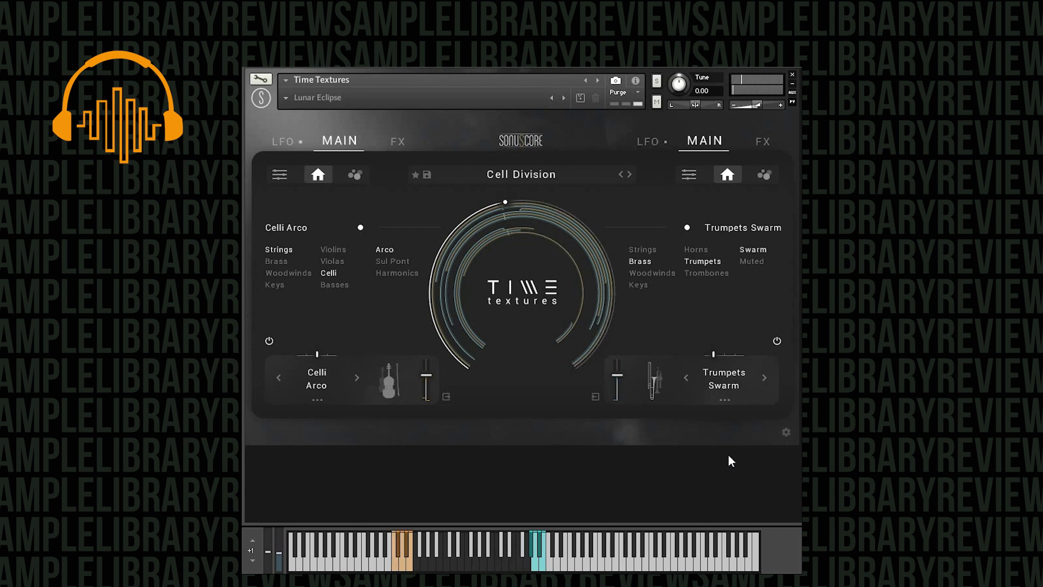
# Load the Tectonic Plates texture from the texture list and return to the main view to audition it
pyautogui.click(485, 178)
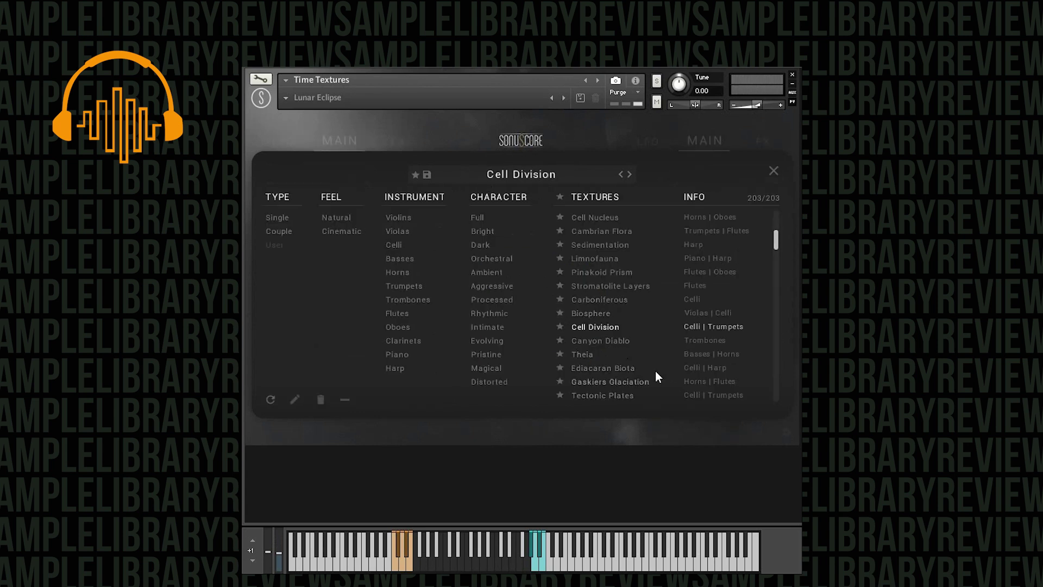
pyautogui.click(623, 394)
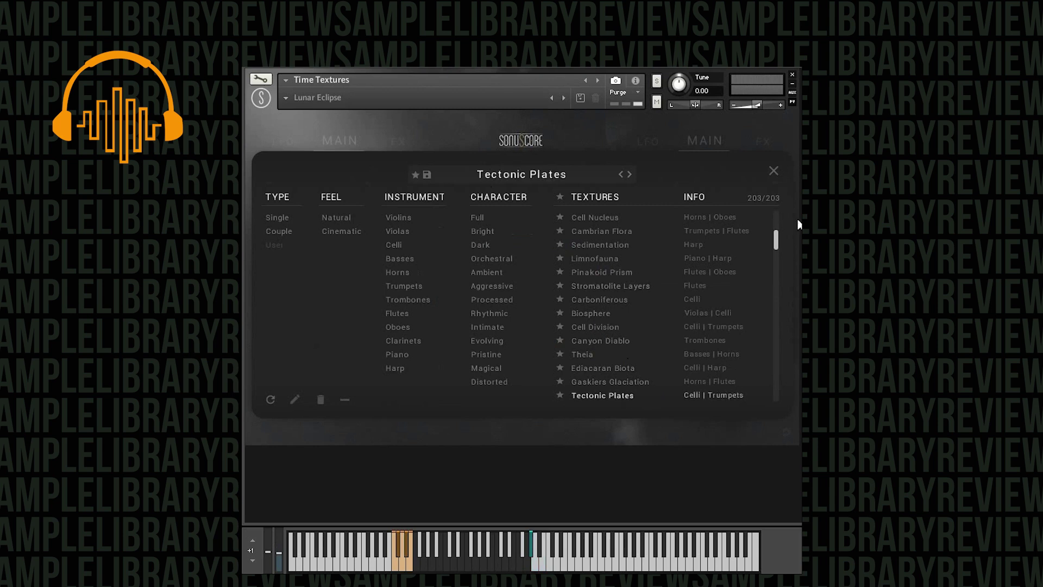
pyautogui.click(775, 171)
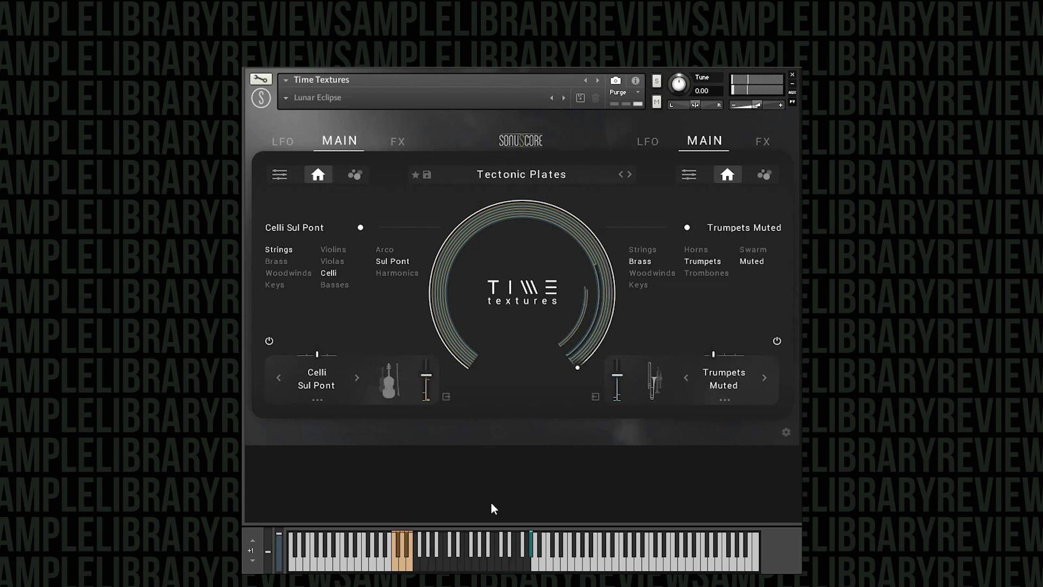
# Find the Hadean Zircon texture further down the texture list, load it and return to the main view
pyautogui.click(530, 176)
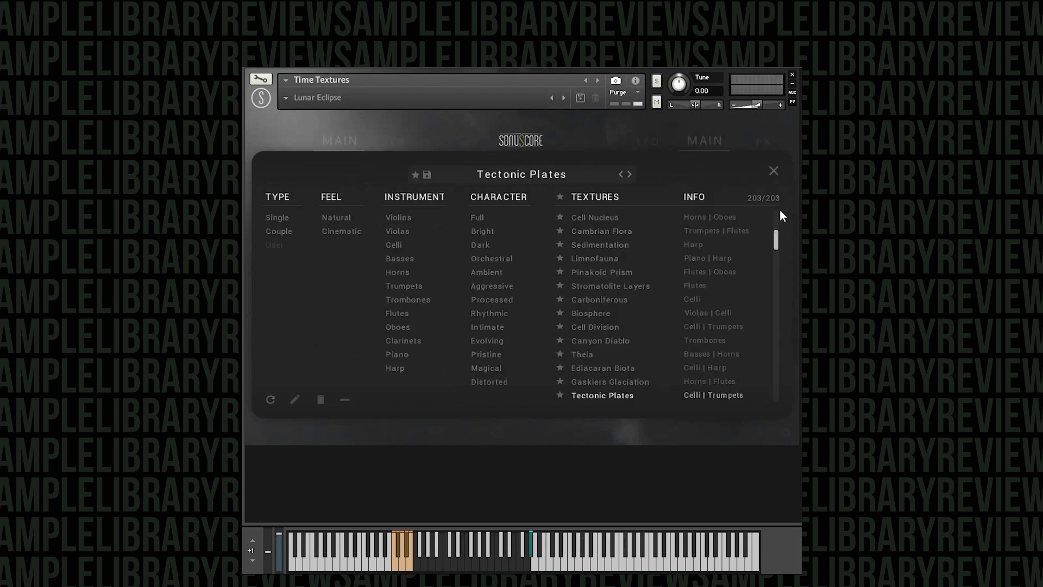
pyautogui.moveTo(778, 240); pyautogui.dragTo(777, 251)
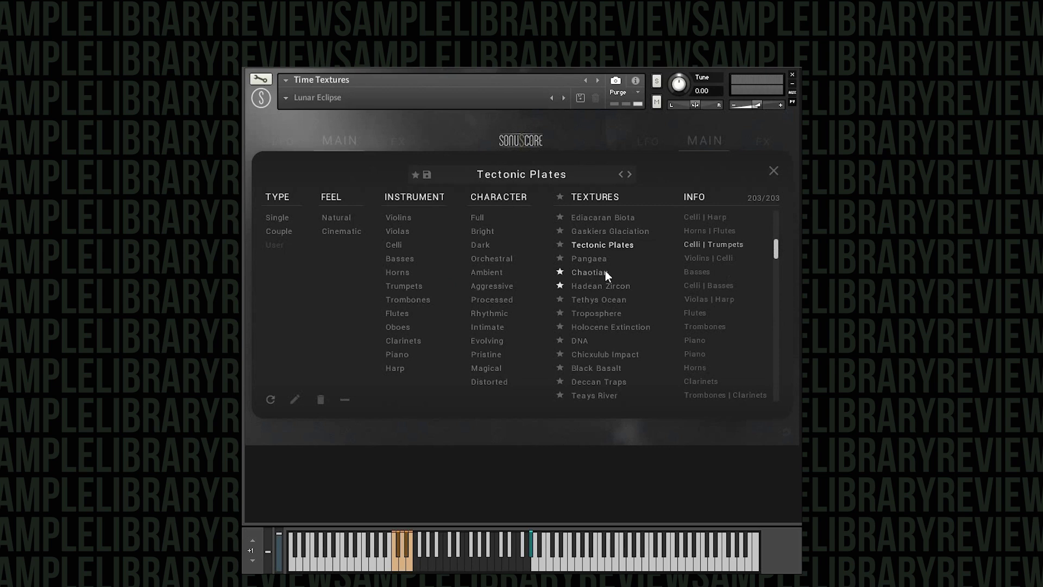
pyautogui.click(615, 290)
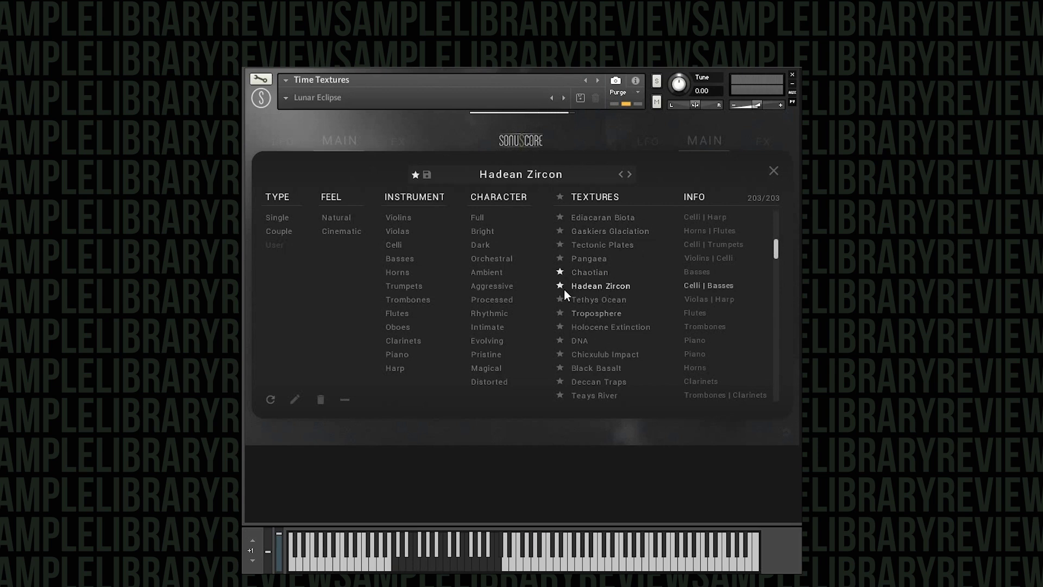
pyautogui.click(773, 171)
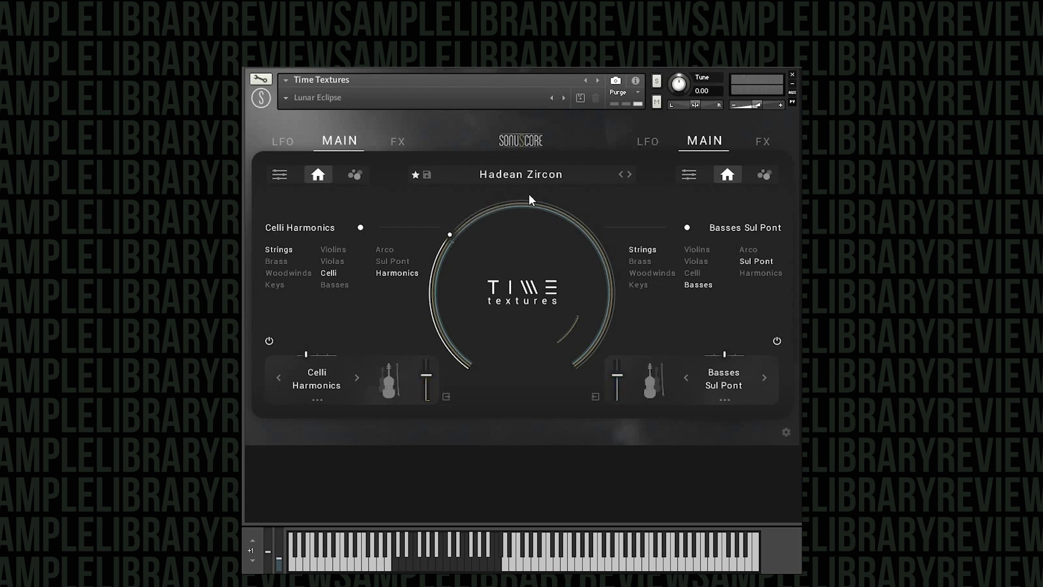
# Load the Black Basalt texture and close the texture list to audition its Horns layer
pyautogui.click(524, 177)
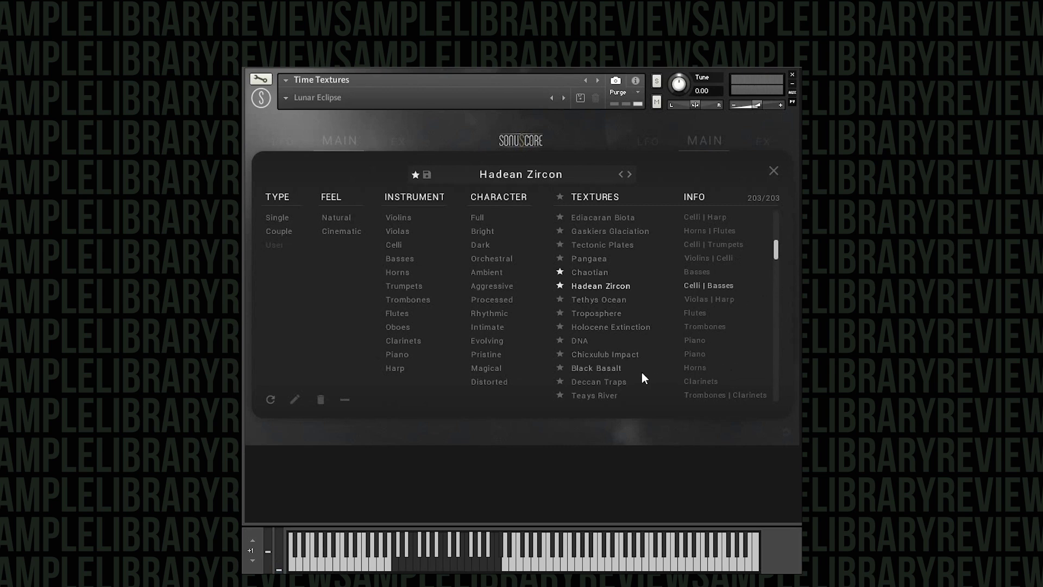
pyautogui.click(615, 370)
pyautogui.click(772, 169)
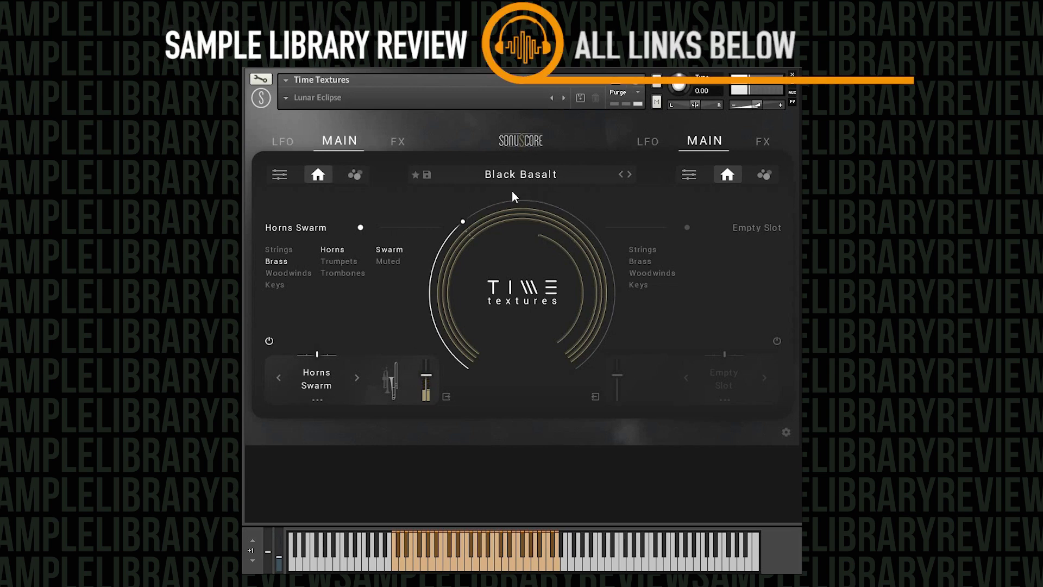
# Find the Origin Of The Moon texture further down the texture list, load it and close the list
pyautogui.click(540, 174)
pyautogui.moveTo(778, 252); pyautogui.dragTo(775, 263)
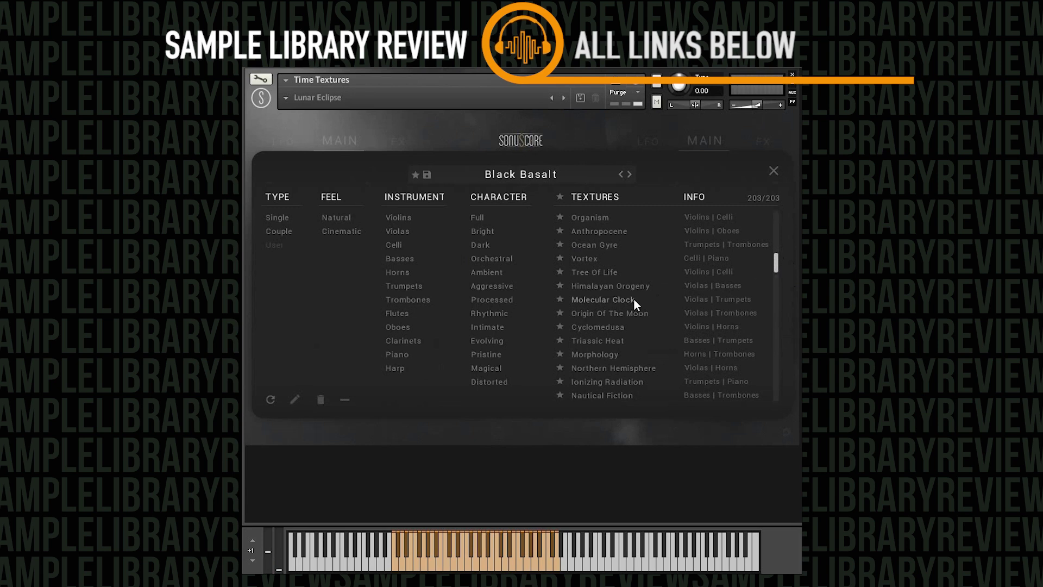
pyautogui.click(612, 314)
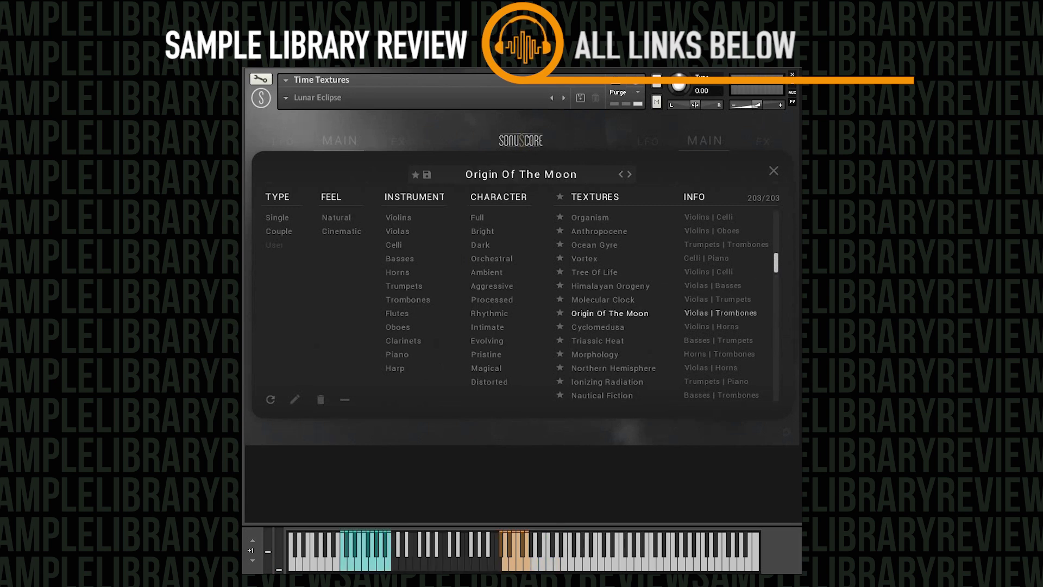
pyautogui.click(774, 171)
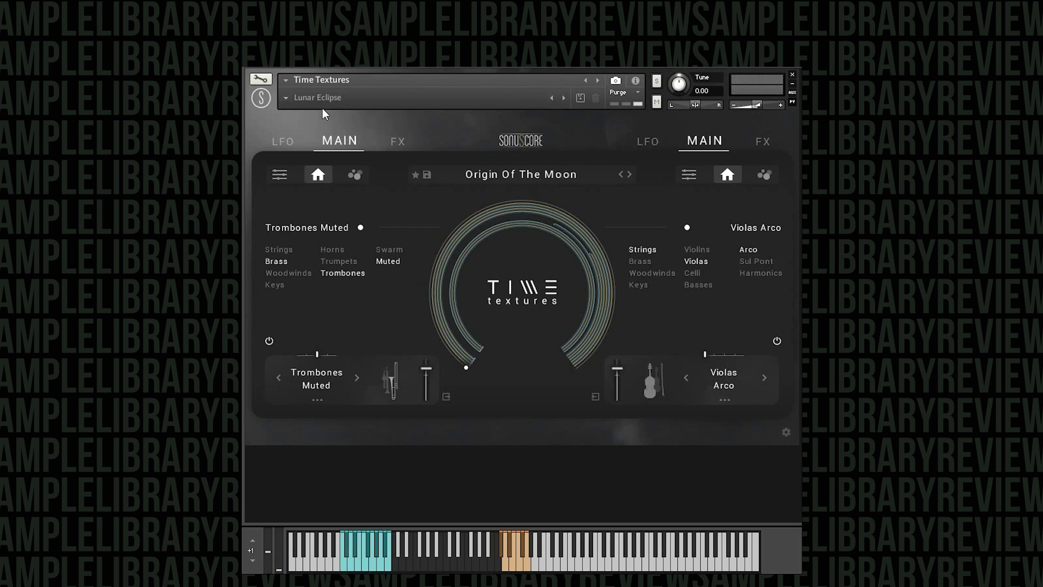
# Load the Morphology texture and return to the main view to audition its Trombones and Horns layers
pyautogui.click(486, 172)
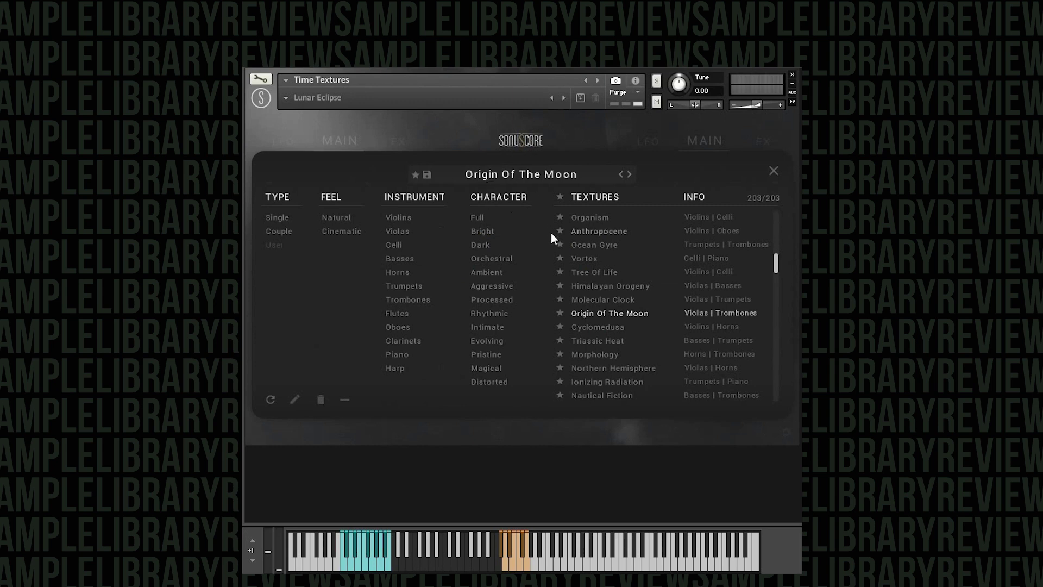
pyautogui.click(602, 357)
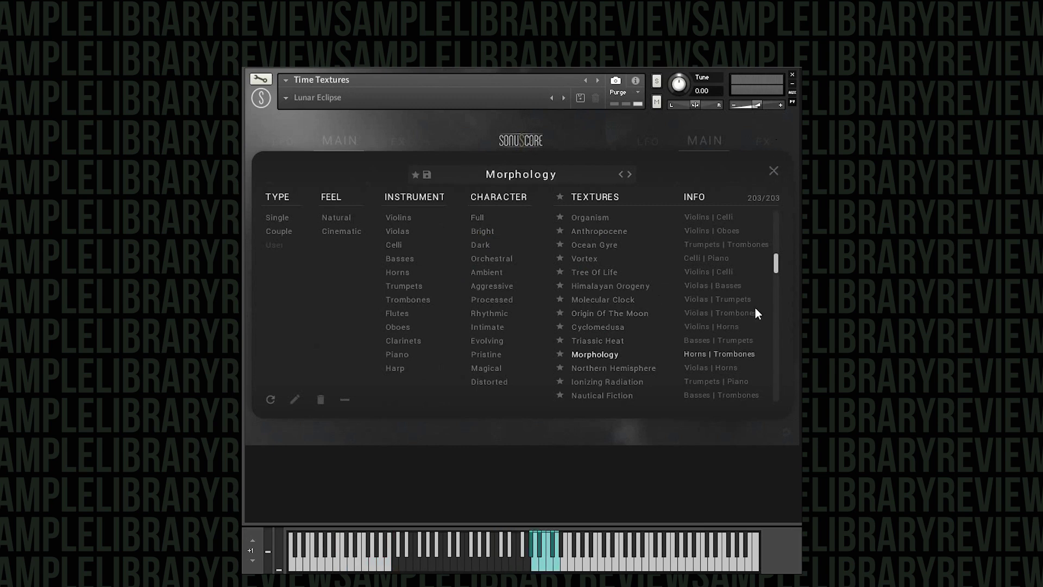
pyautogui.click(654, 461)
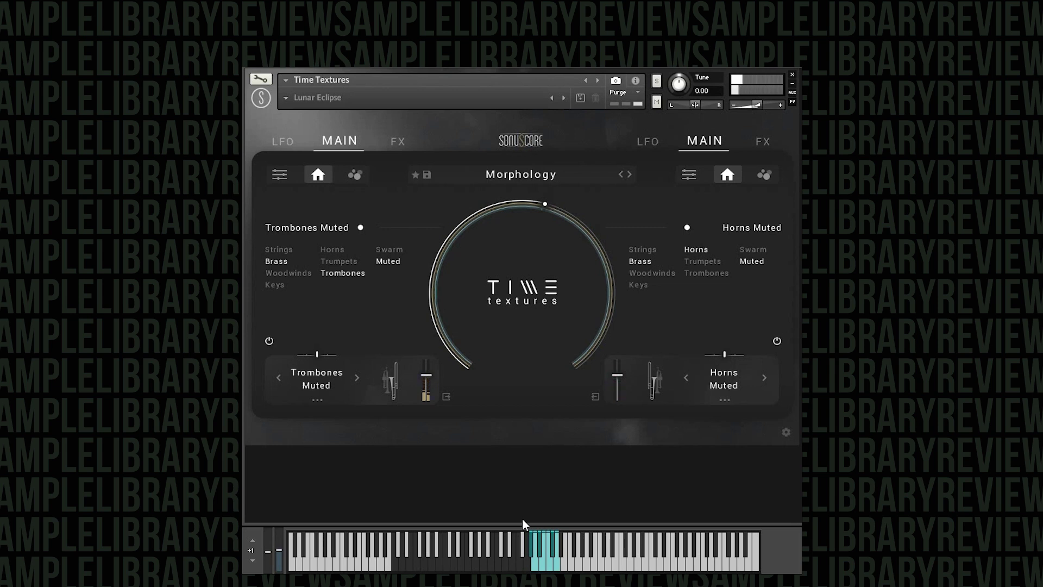
# Load the Nautical Fiction texture from the texture list and close the list to audition it
pyautogui.click(521, 169)
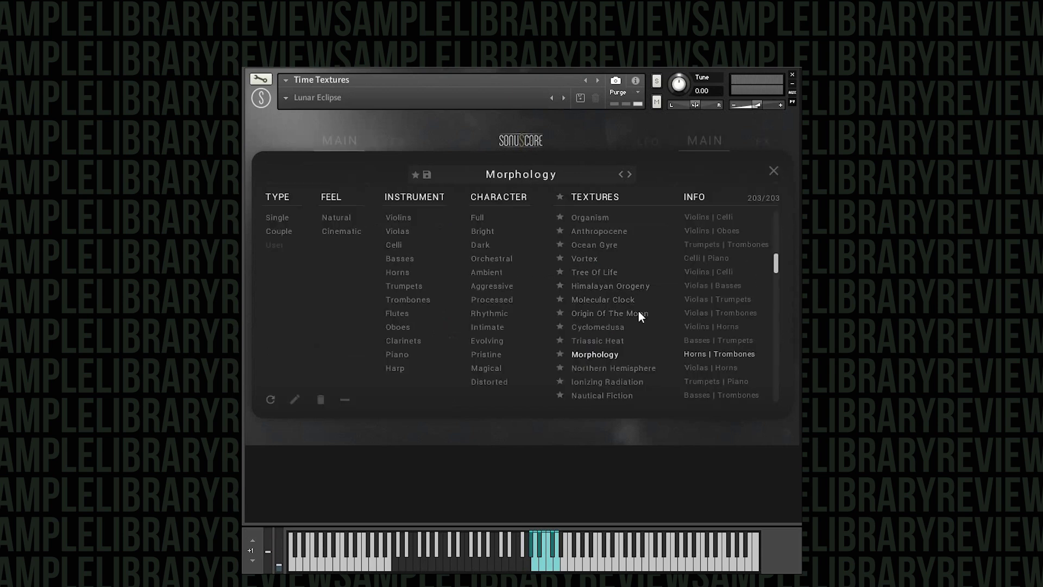
pyautogui.click(618, 396)
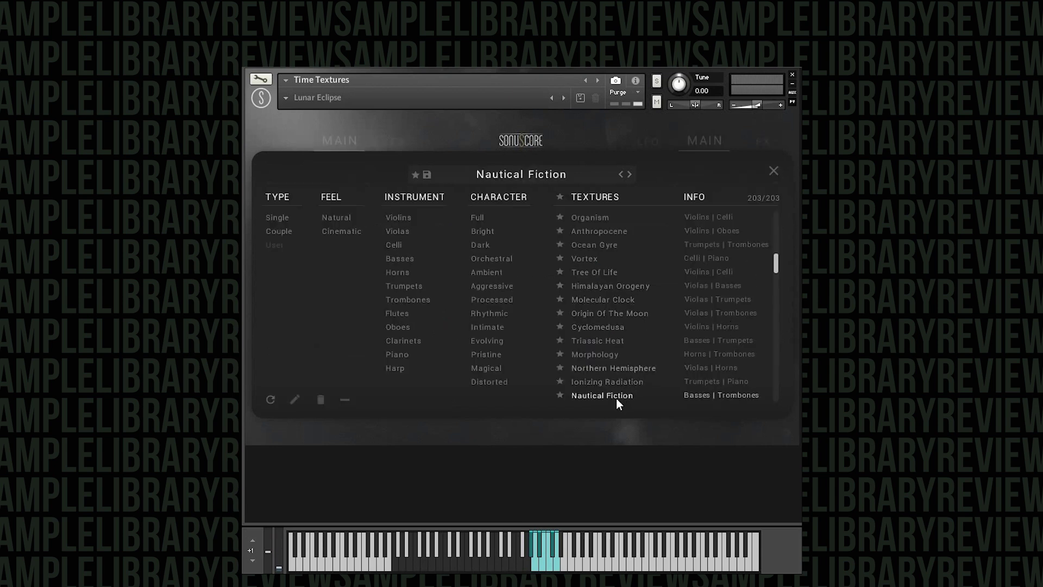
pyautogui.click(775, 171)
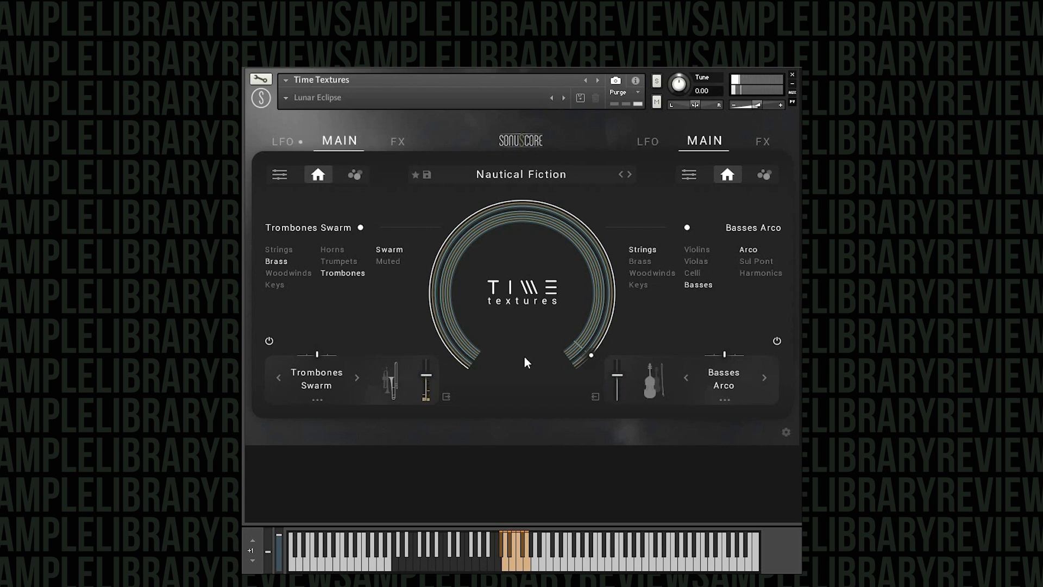
# Find the Ice Age texture further down the texture list, load it and return to the main view
pyautogui.click(548, 174)
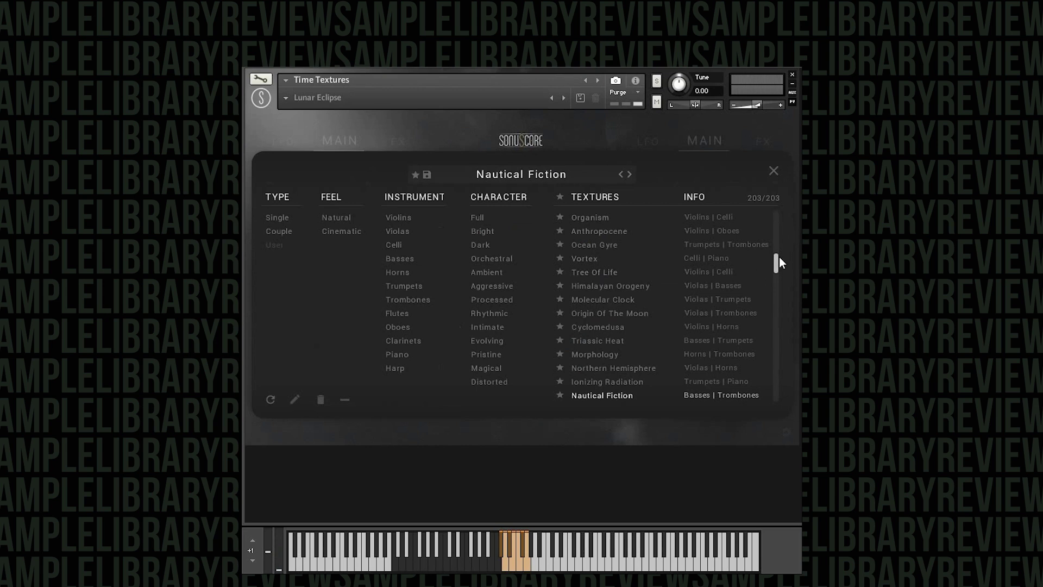
pyautogui.moveTo(777, 257); pyautogui.dragTo(774, 269)
pyautogui.click(591, 284)
pyautogui.click(774, 172)
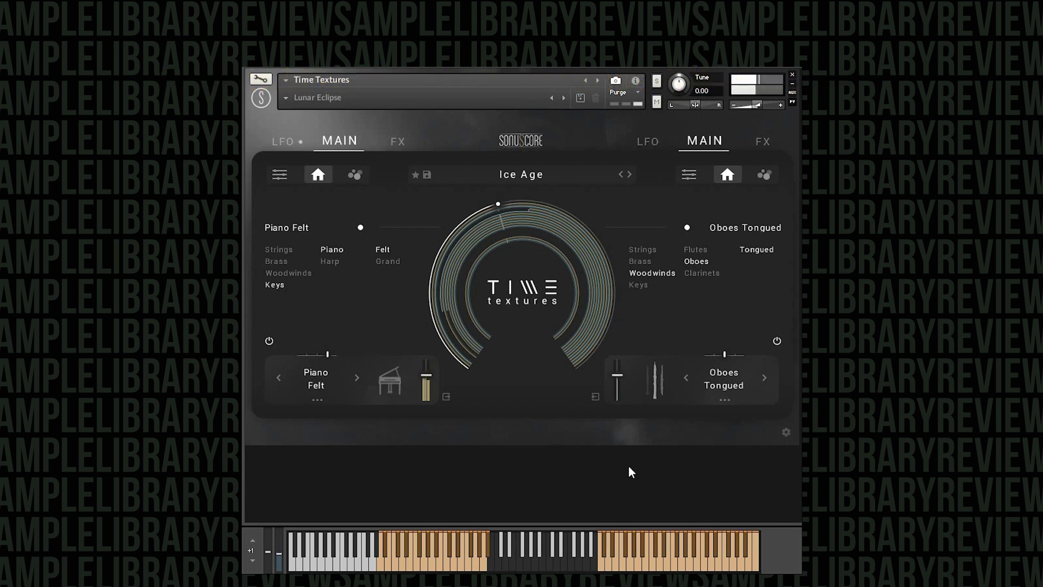
# Find and load the Mediterranean Basin texture, closing the texture list to audition its Celli and Oboes layers
pyautogui.click(533, 178)
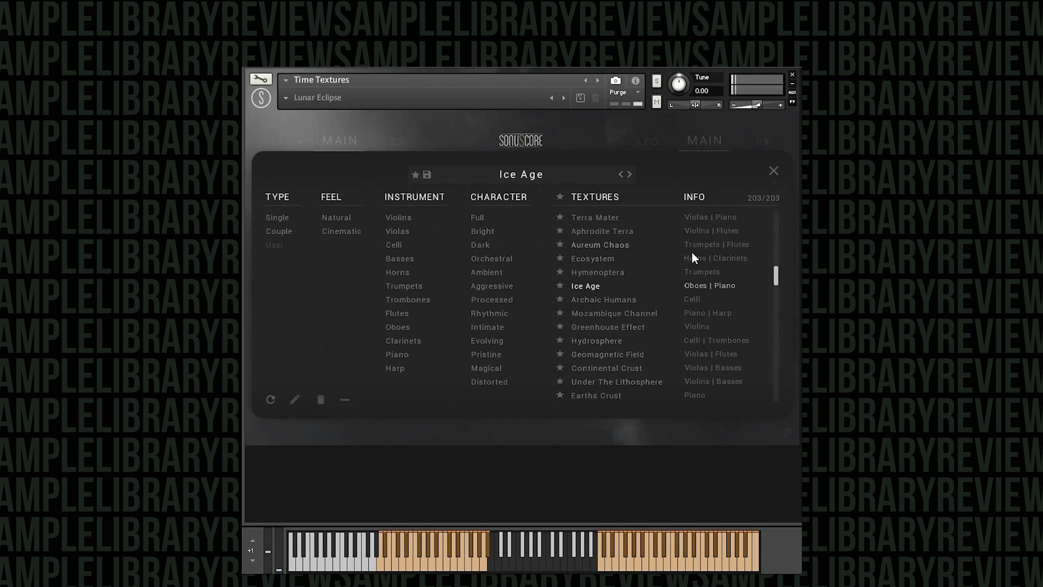
pyautogui.moveTo(778, 269); pyautogui.dragTo(779, 277)
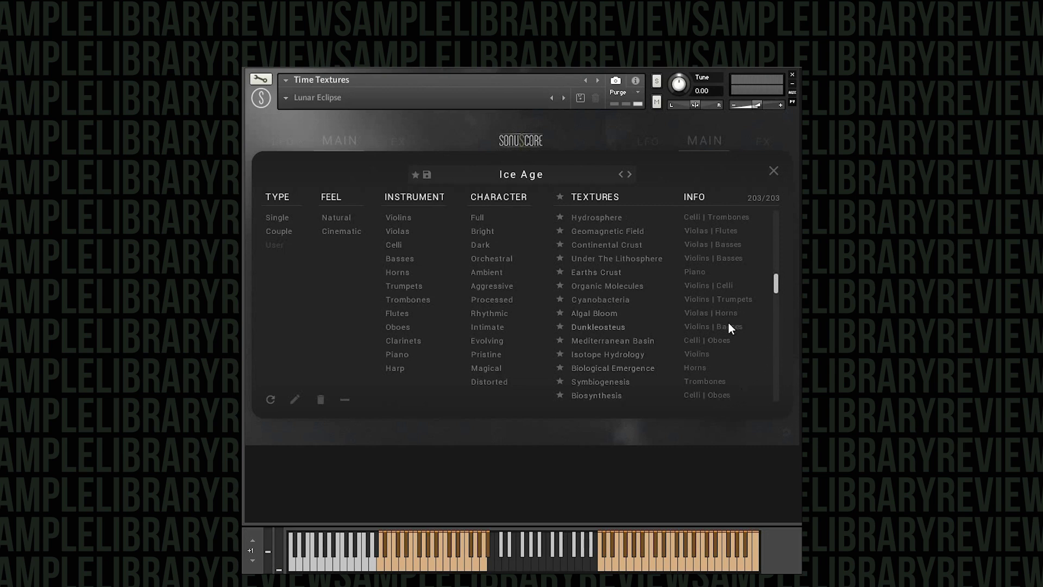
pyautogui.click(630, 342)
pyautogui.click(774, 172)
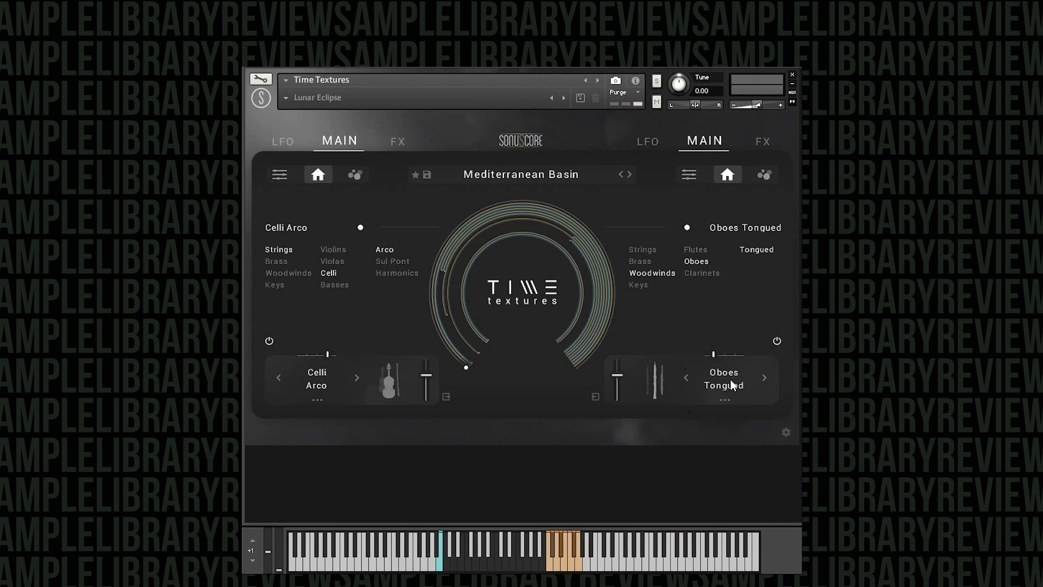
# Audition the Celli Arco and Oboes Tongued layers separately by switching each off in turn, ending with both layers enabled
pyautogui.click(777, 341)
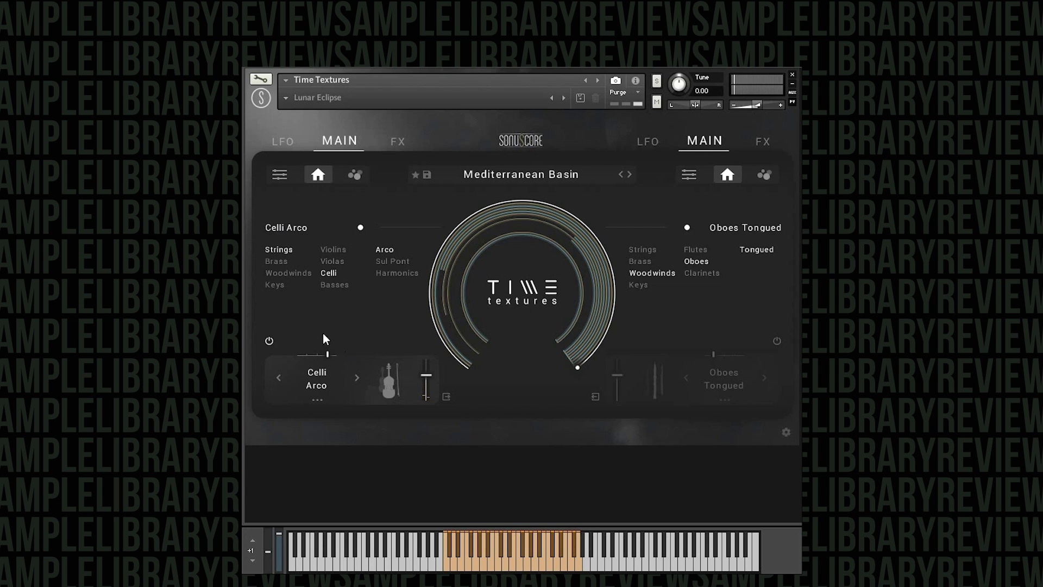
pyautogui.click(269, 341)
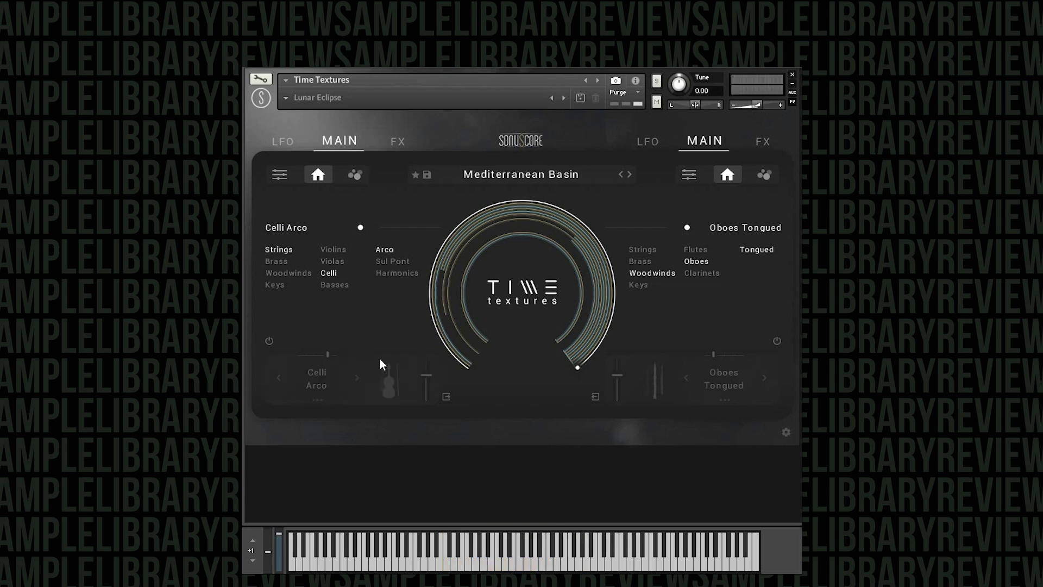
pyautogui.click(777, 341)
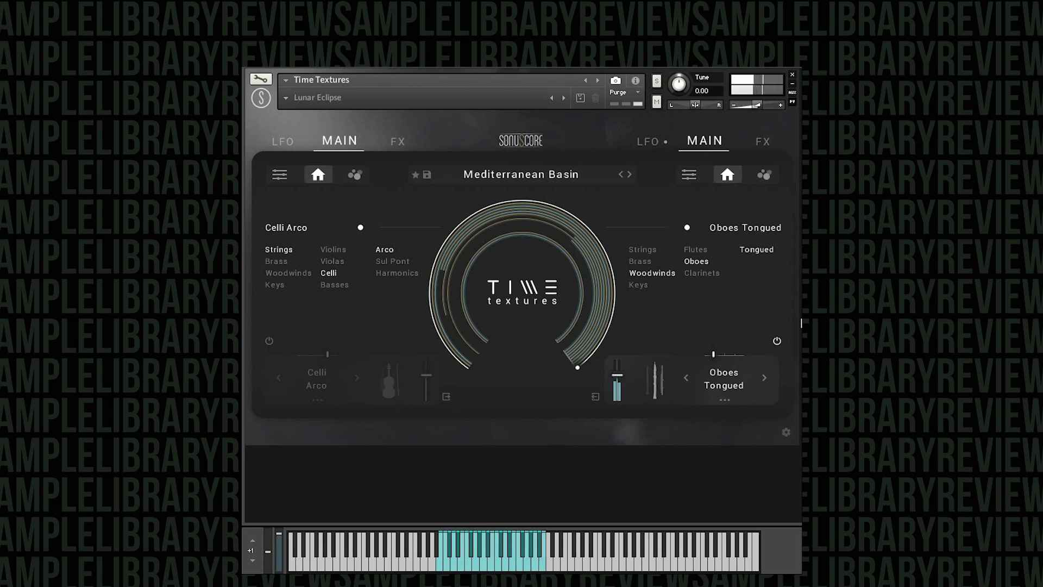
pyautogui.click(270, 341)
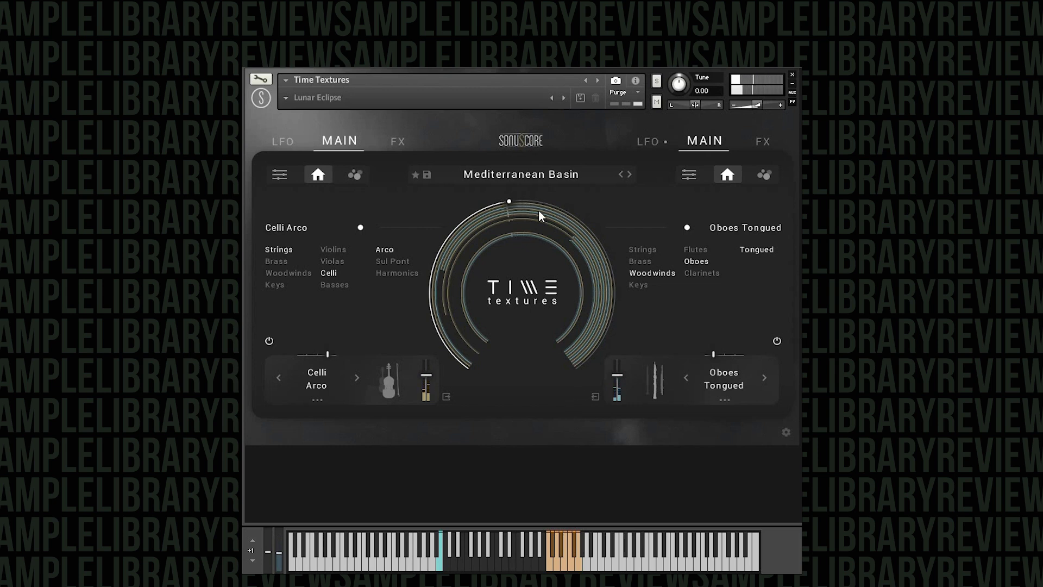
# Filter the texture list to the Cinematic feel and the Rhythmic character
pyautogui.click(518, 169)
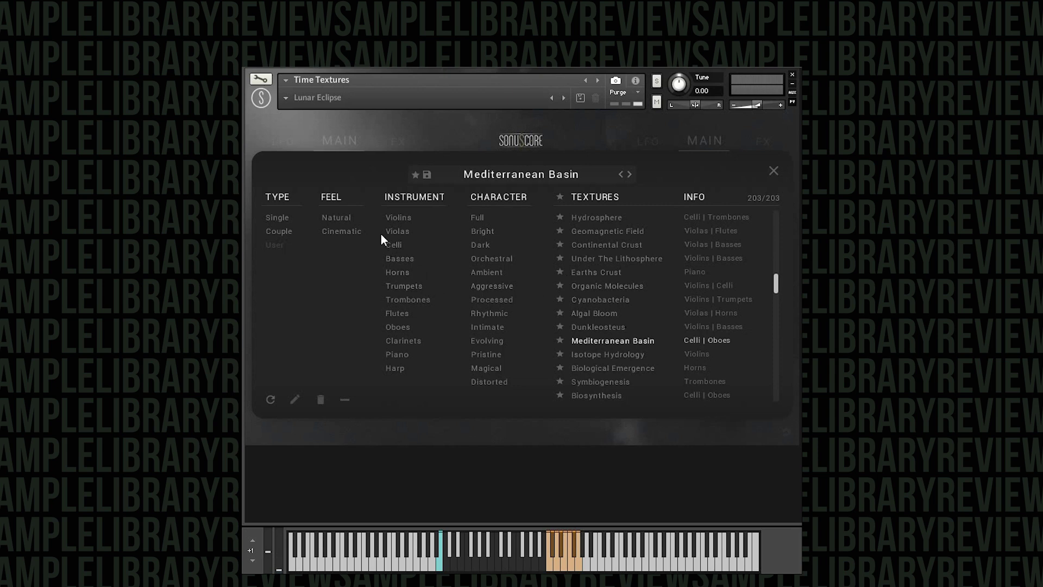
pyautogui.click(345, 233)
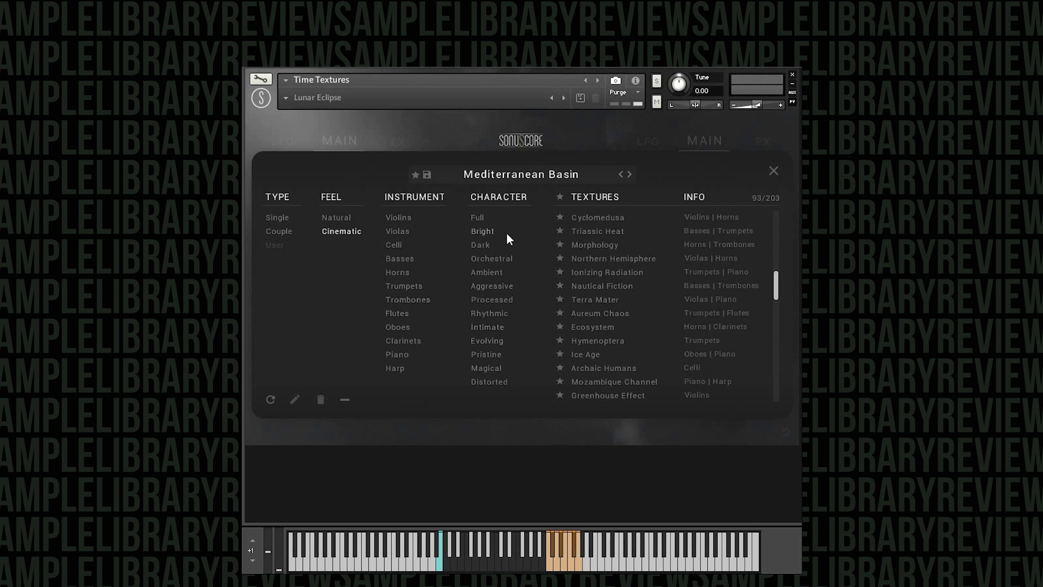
pyautogui.click(499, 313)
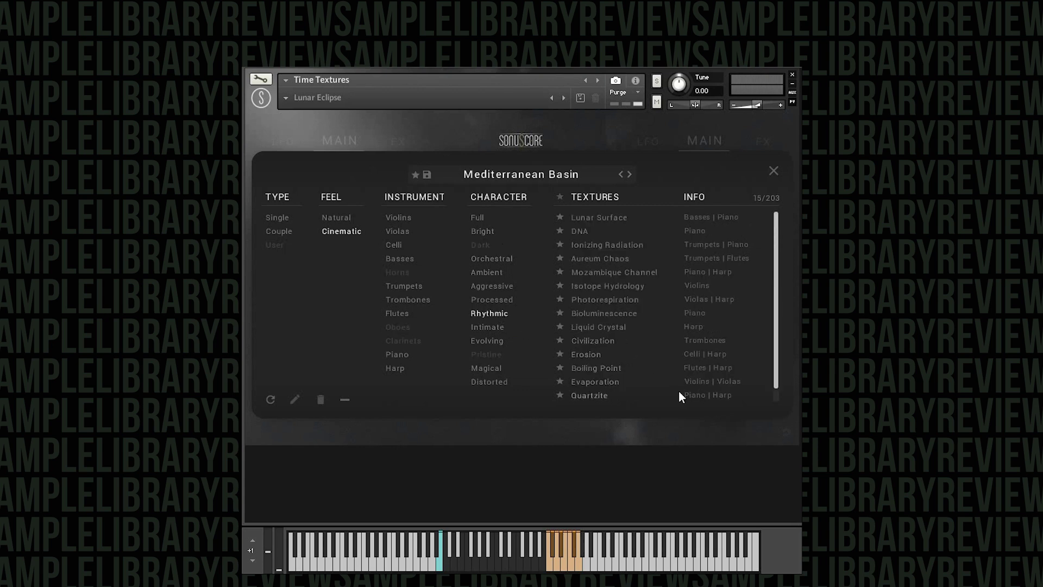
# Load the Boiling Point texture from the filtered list and return to the main view to audition it
pyautogui.moveTo(778, 256); pyautogui.dragTo(774, 306)
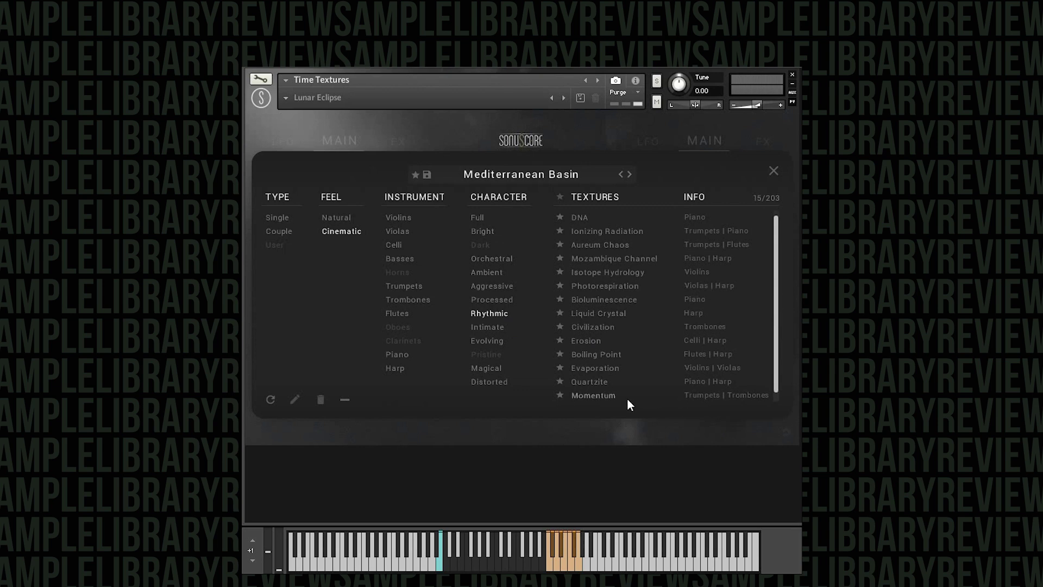
pyautogui.click(585, 359)
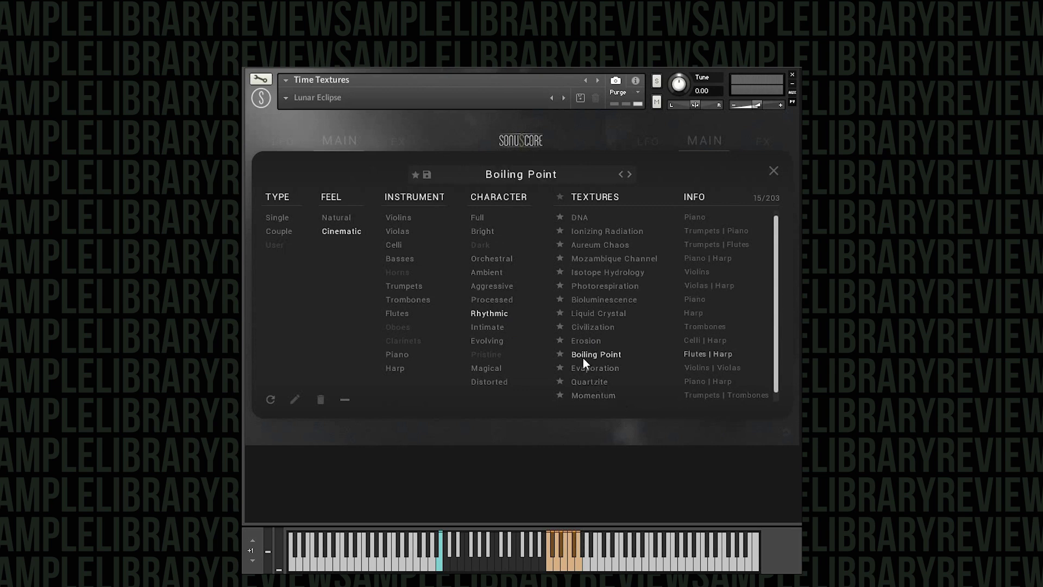
pyautogui.click(776, 169)
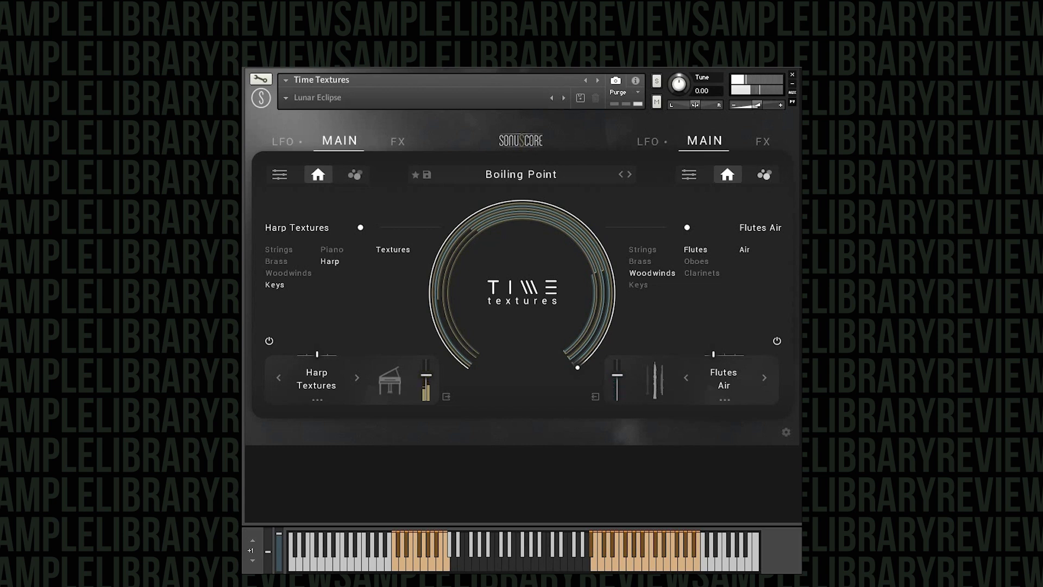
# Load the Momentum texture from the filtered texture list and return to the main view to audition it
pyautogui.click(533, 174)
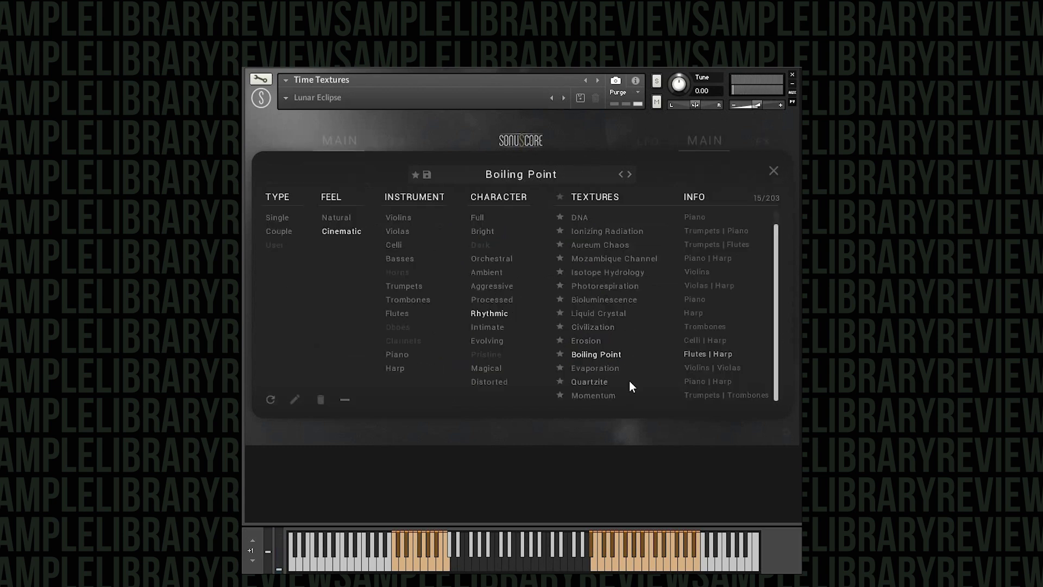
pyautogui.click(609, 396)
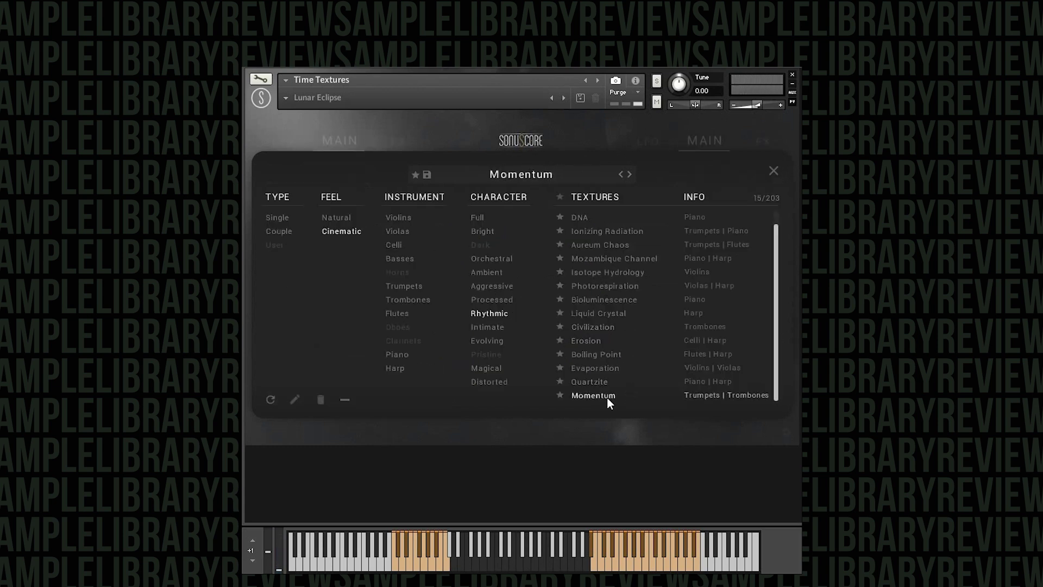
pyautogui.click(772, 166)
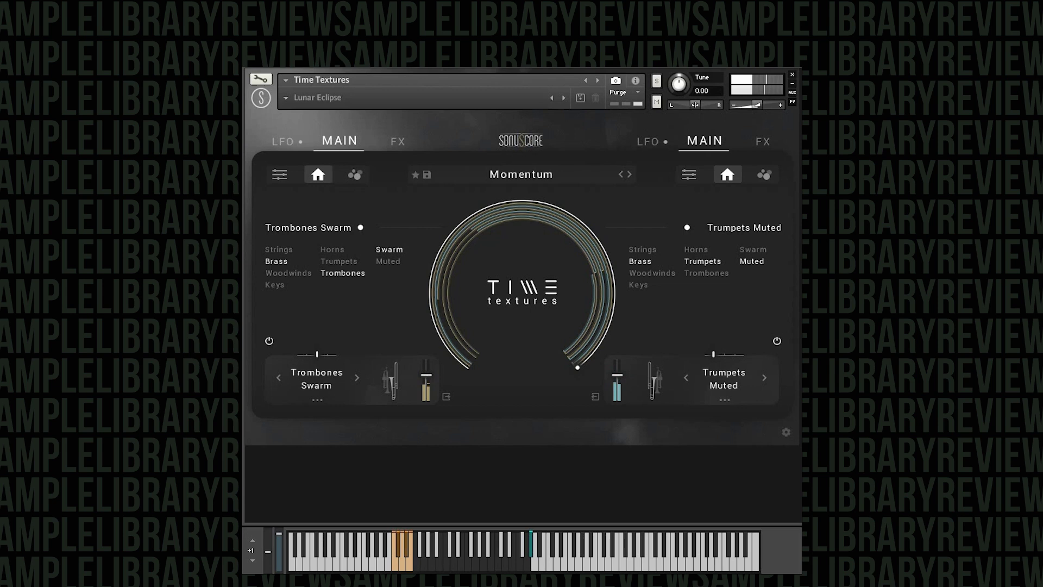
# Switch the texture filter from Rhythmic to Intimate with Celli, load Hydrosphere, and close the list to audition it
pyautogui.click(516, 176)
pyautogui.click(492, 330)
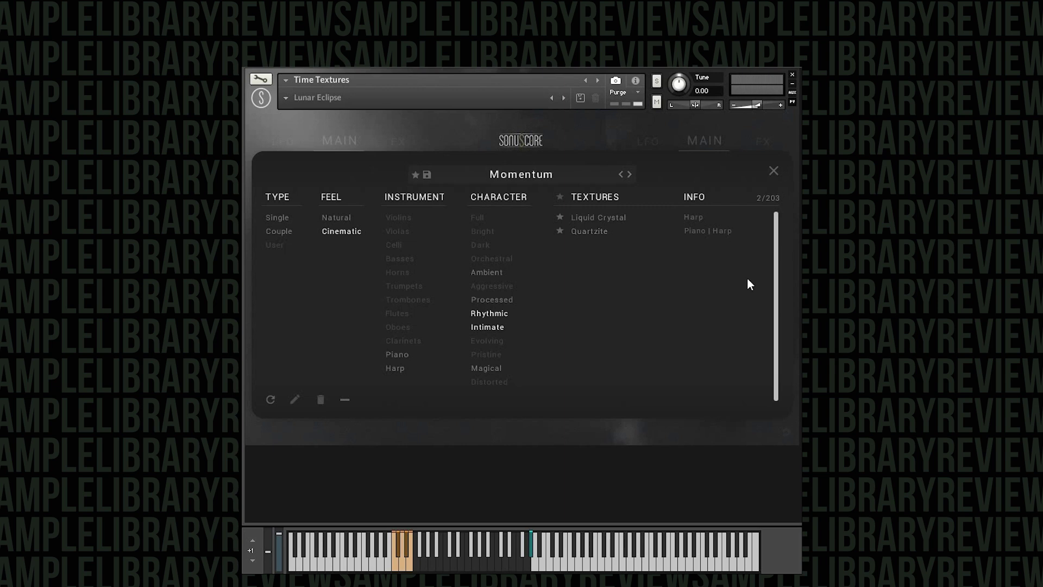
pyautogui.click(482, 315)
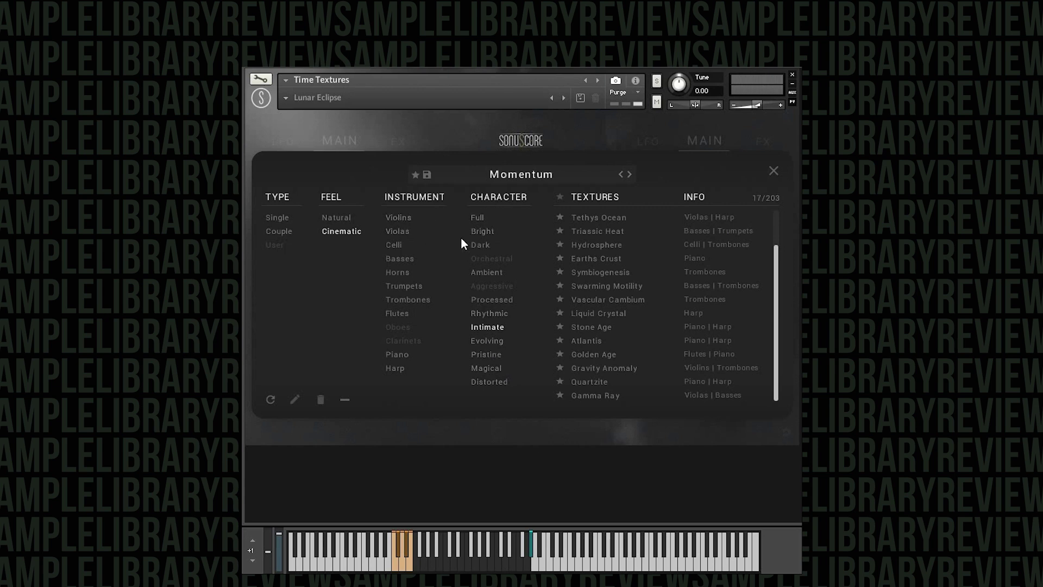
pyautogui.click(395, 247)
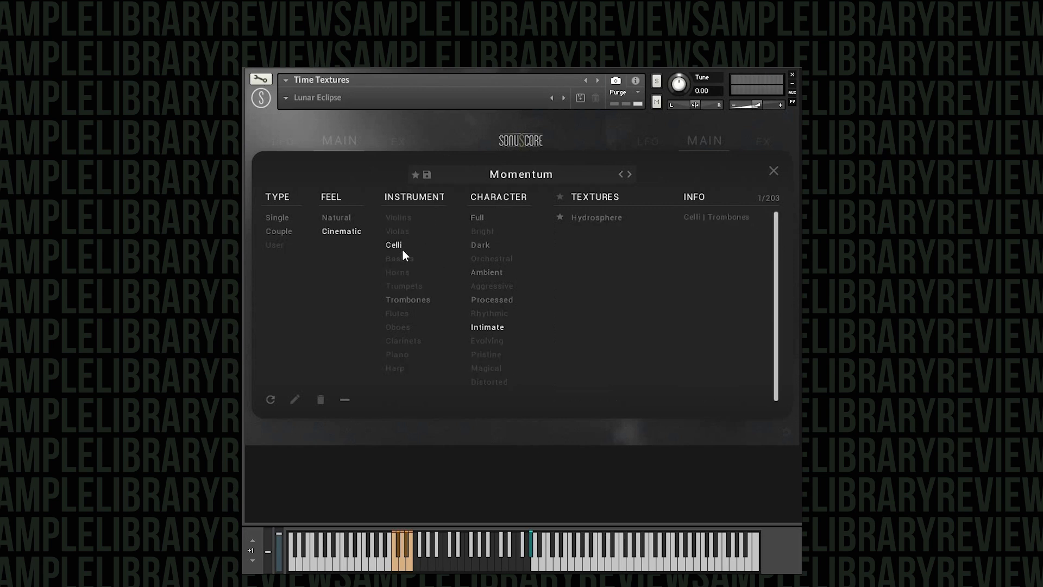
pyautogui.click(596, 218)
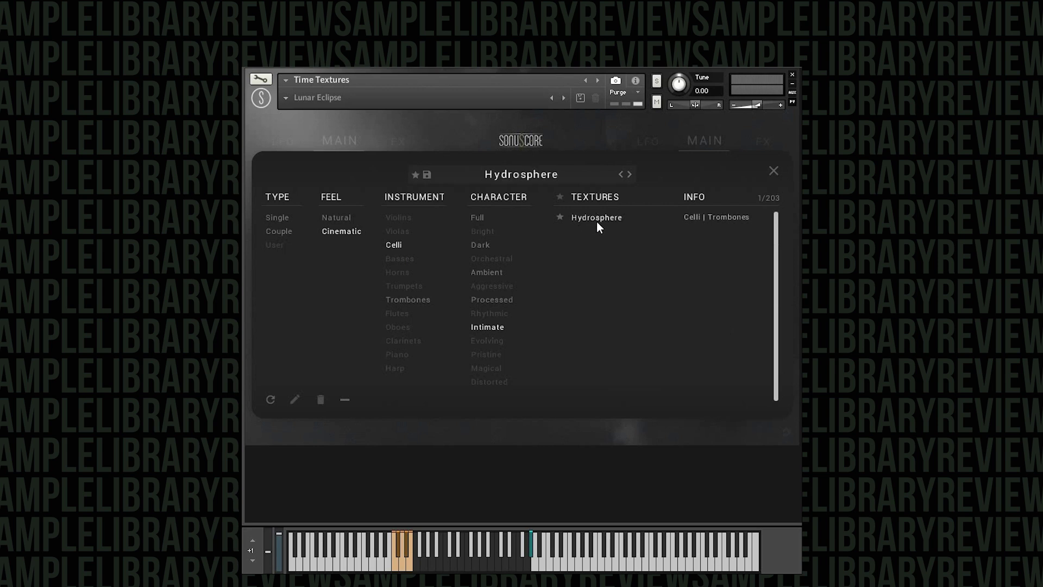
pyautogui.click(775, 171)
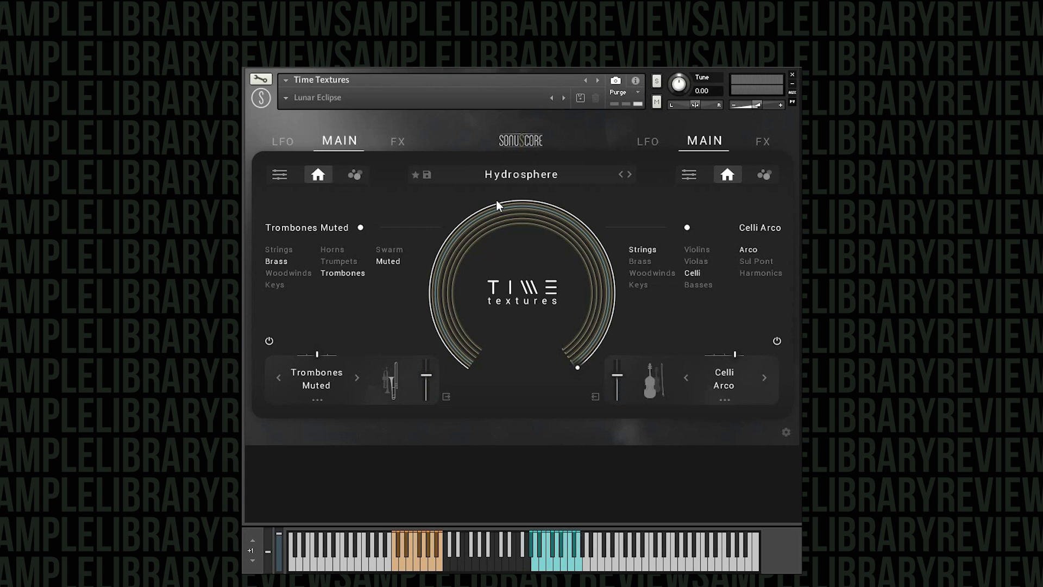
# Filter the Cinematic textures to Violas and Processed instead of Celli and Intimate, then load Northern Hemisphere and close the list
pyautogui.click(499, 175)
pyautogui.click(474, 327)
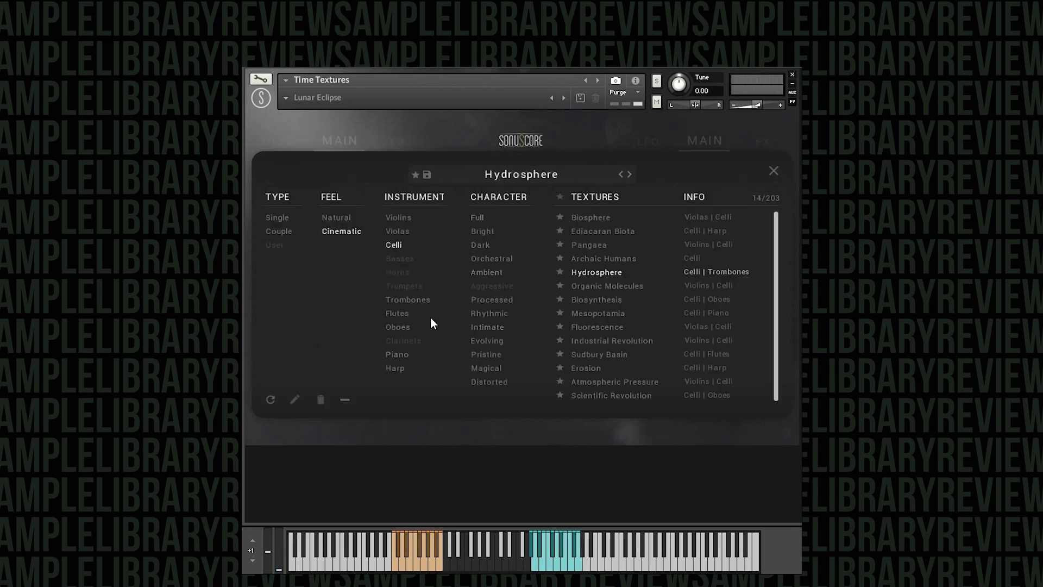
pyautogui.click(392, 243)
pyautogui.click(390, 233)
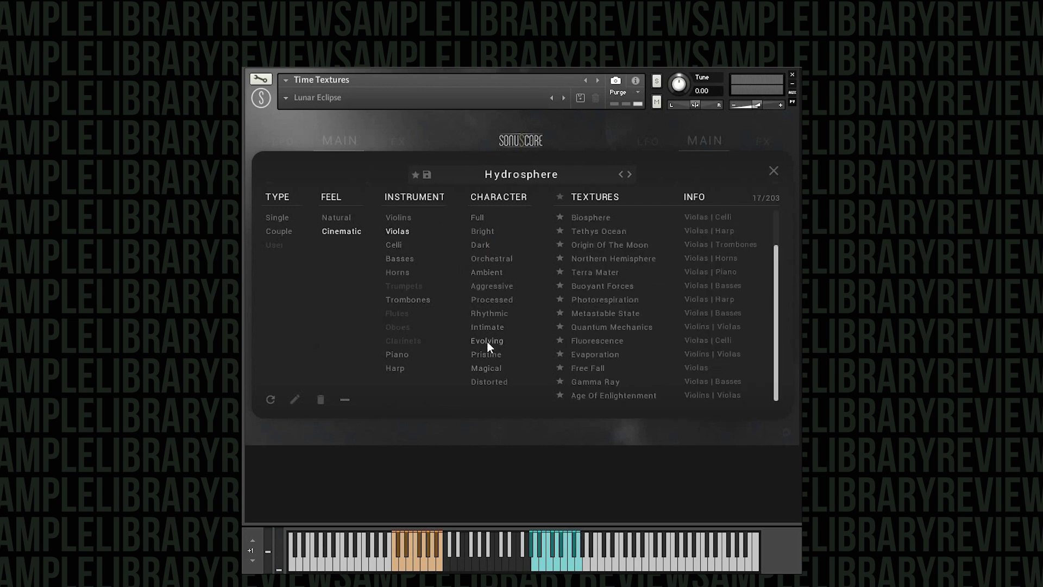
pyautogui.click(497, 299)
pyautogui.click(619, 258)
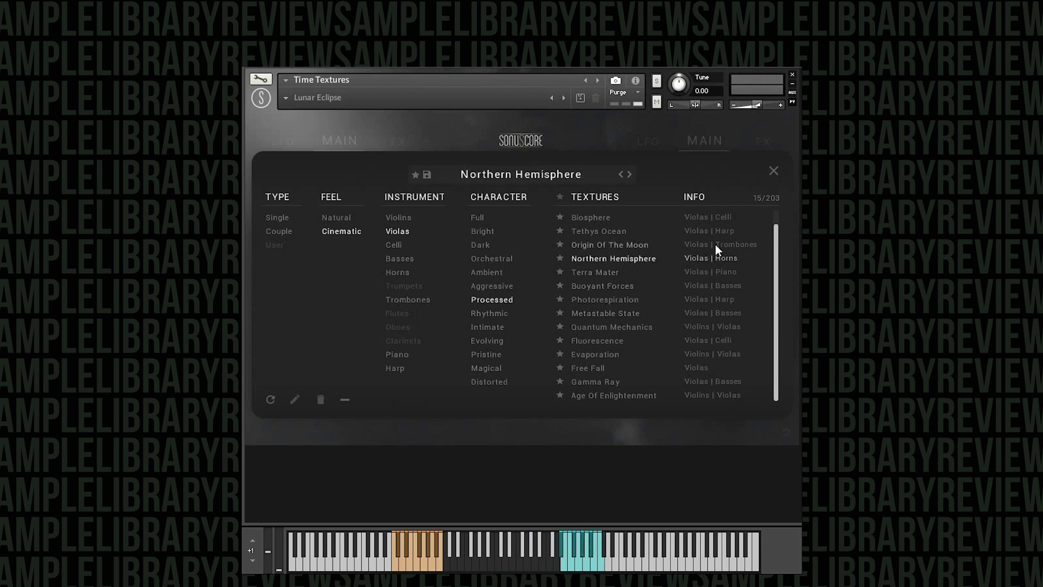
pyautogui.click(774, 170)
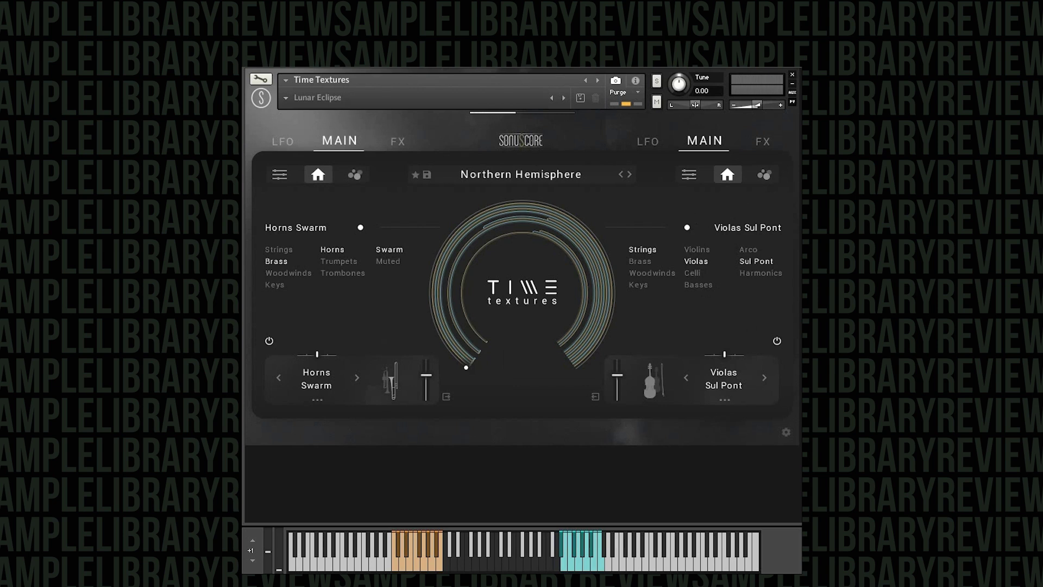
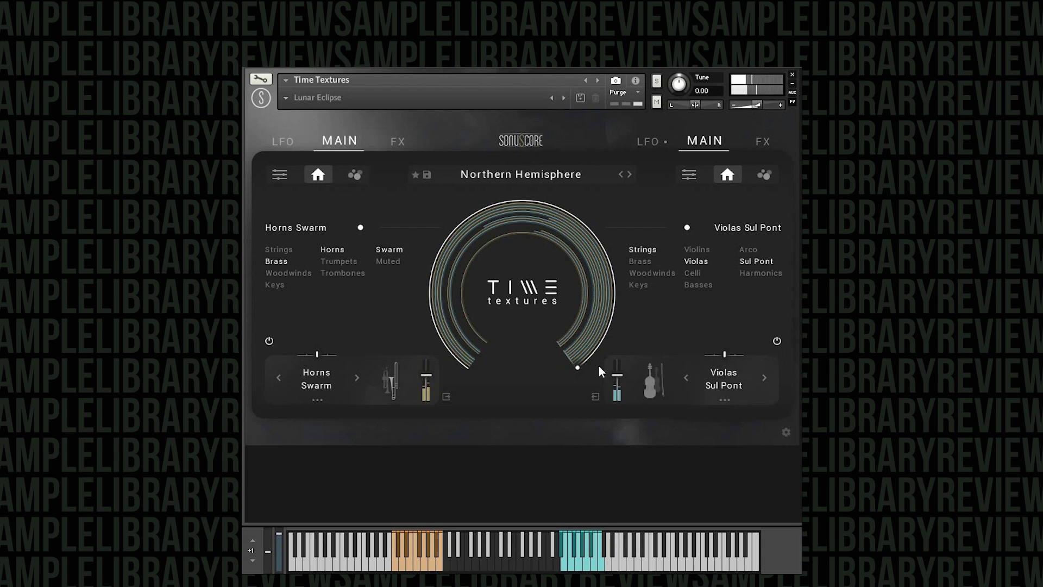
# Filter the Cinematic textures to the Pristine character only, clearing Processed and Violas, and load Cambrian Flora for auditioning
pyautogui.click(483, 178)
pyautogui.click(500, 302)
pyautogui.click(495, 358)
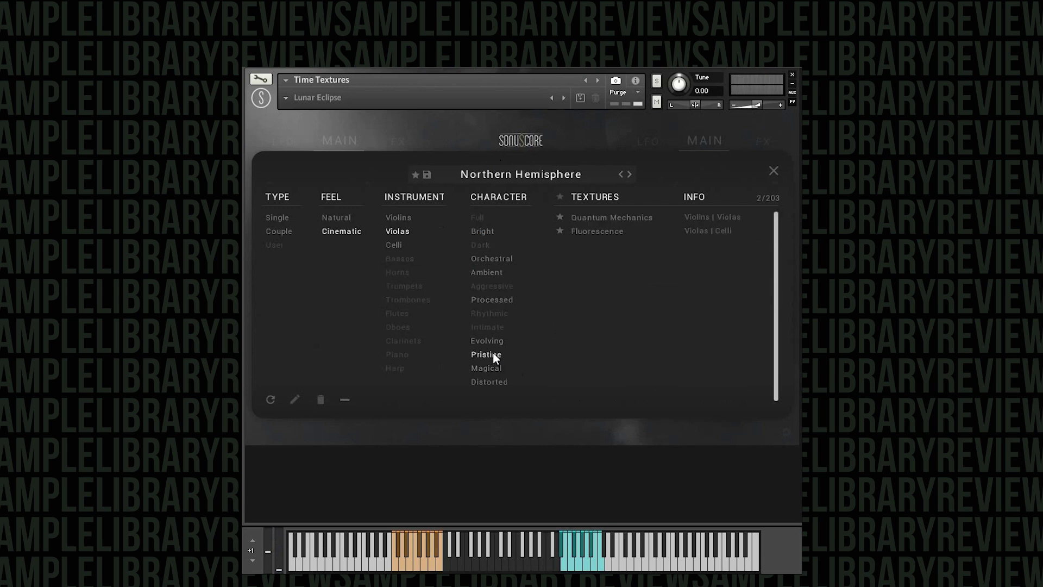
pyautogui.click(382, 231)
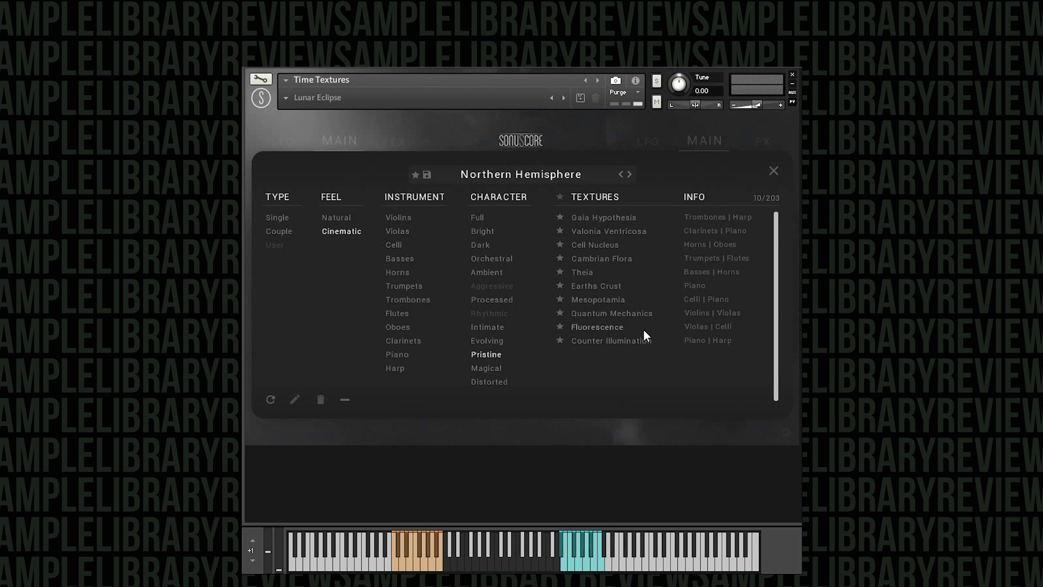
pyautogui.click(598, 259)
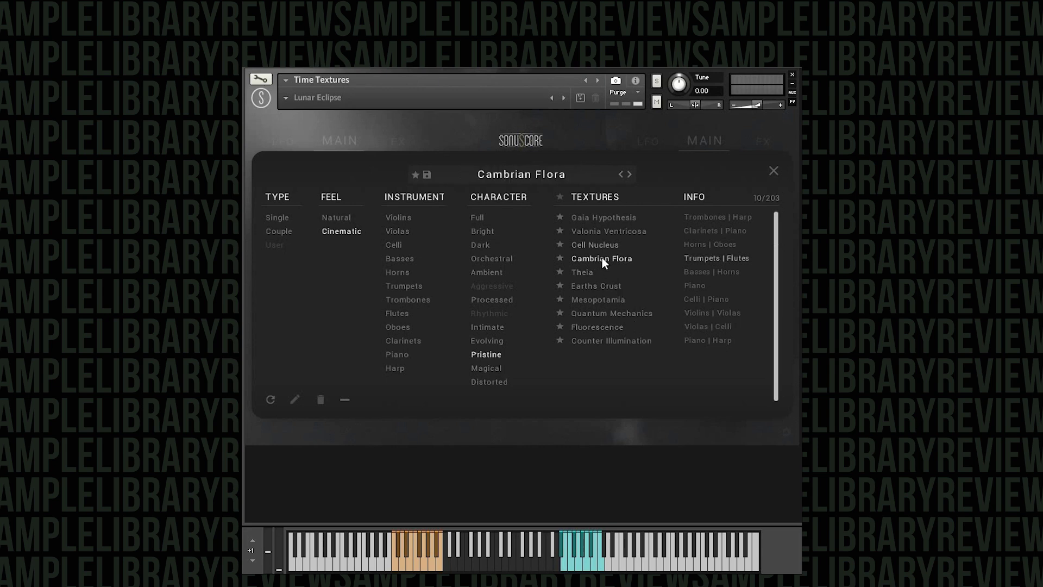
pyautogui.click(773, 173)
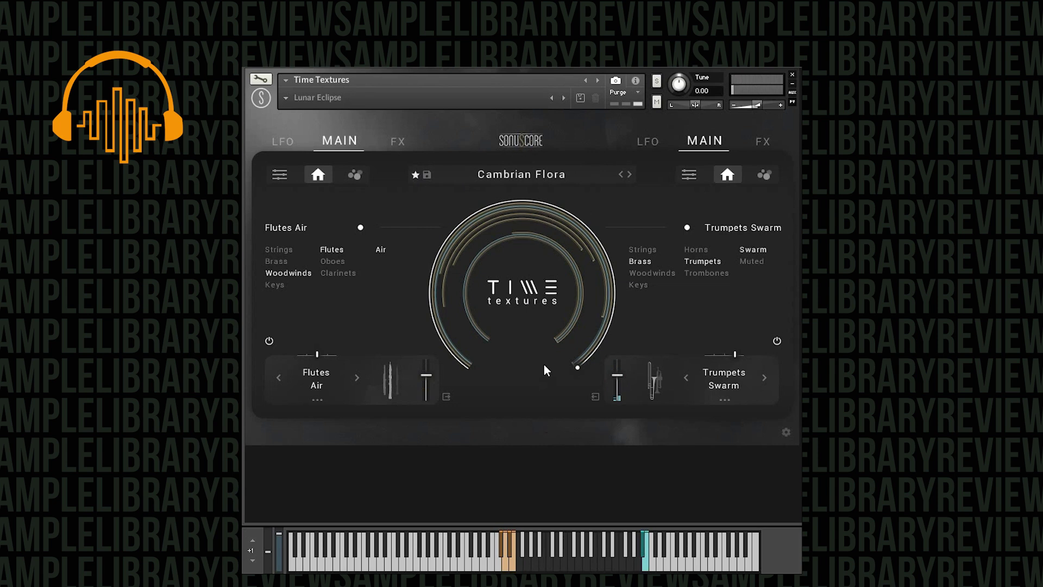
# Examine the effects settings of the Trumpets Swarm layer and return to the main view
pyautogui.click(764, 142)
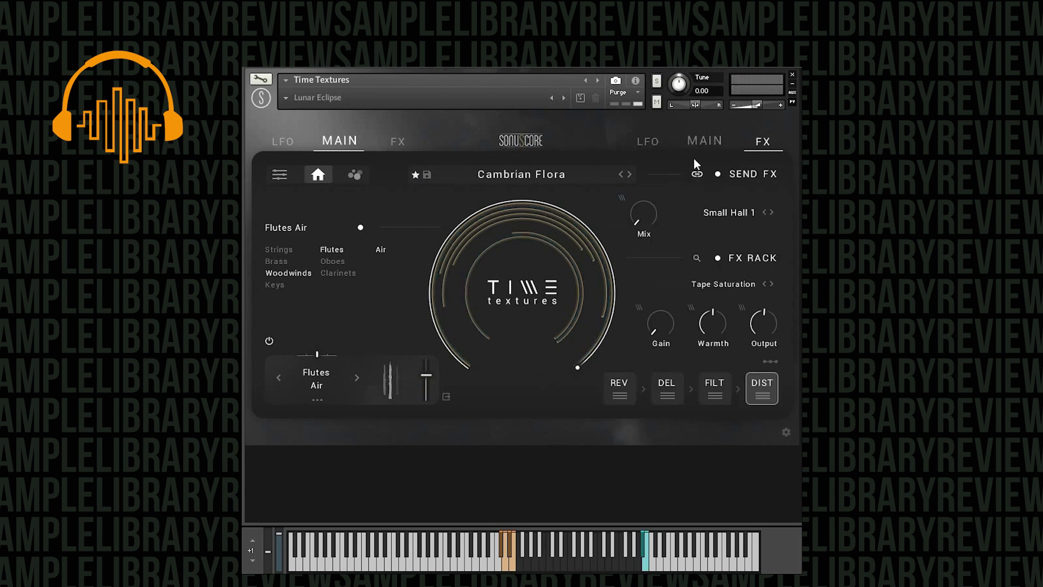
pyautogui.click(698, 141)
pyautogui.click(343, 143)
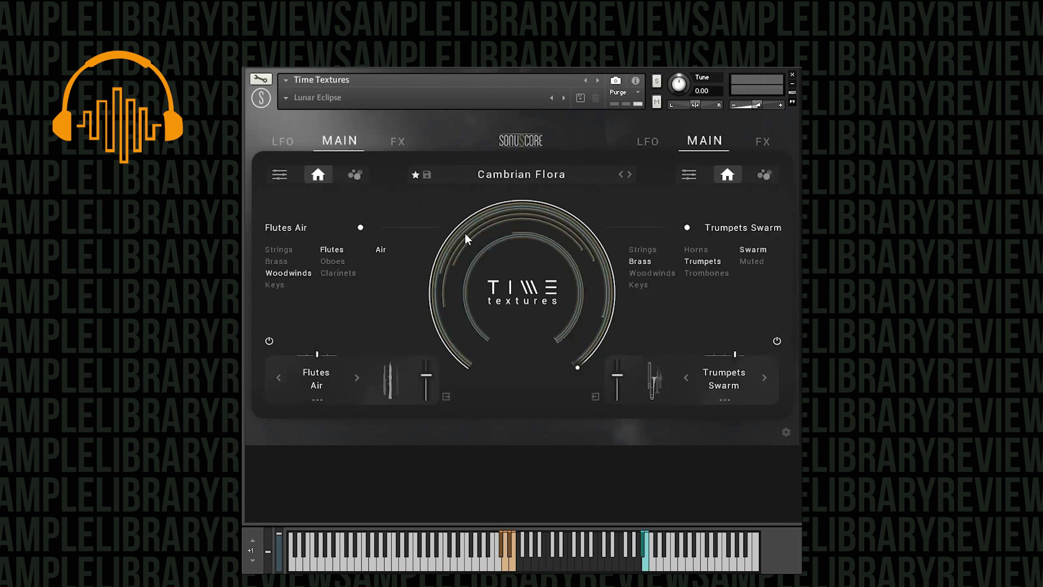
# Change the character filter from Pristine to Distorted, load the Erosion texture, and close the list to audition it
pyautogui.click(495, 171)
pyautogui.click(496, 381)
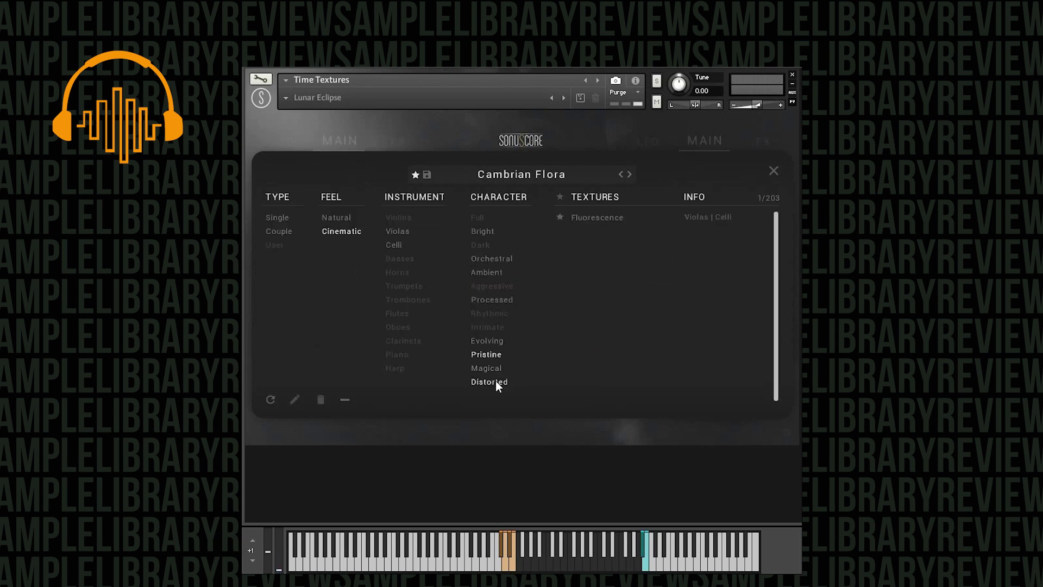
pyautogui.click(490, 355)
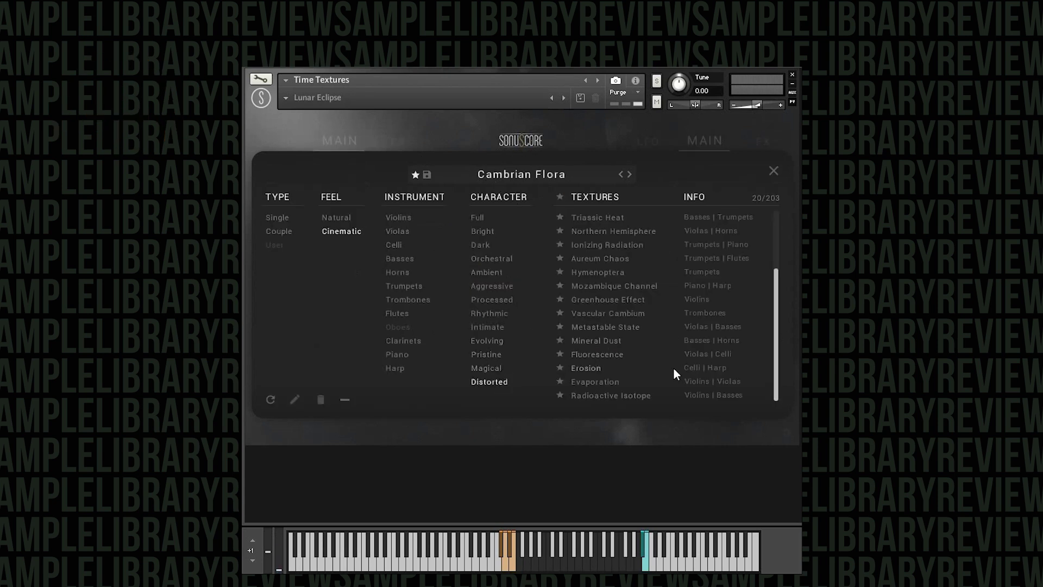
pyautogui.click(583, 371)
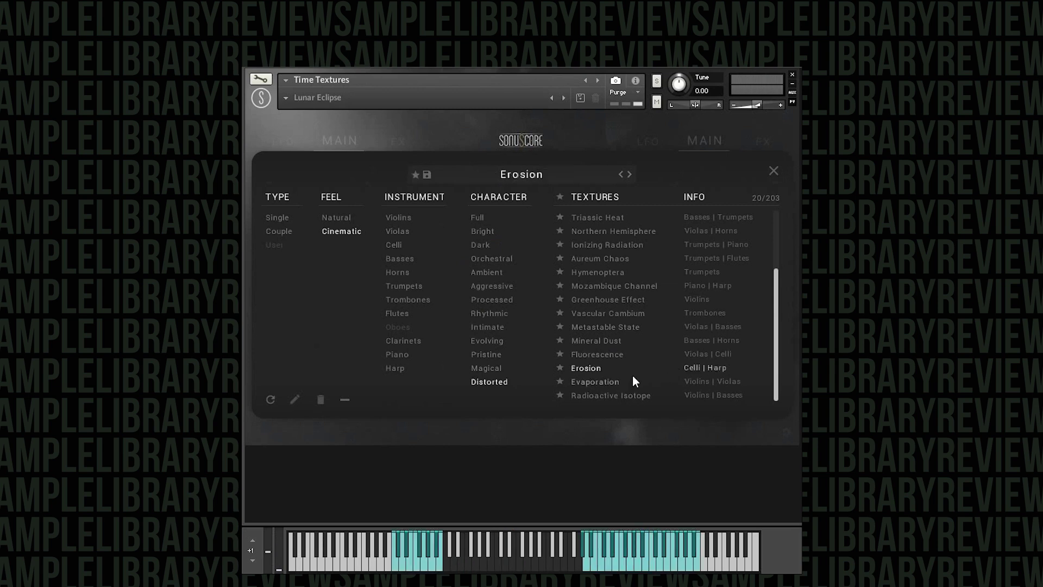
pyautogui.click(774, 172)
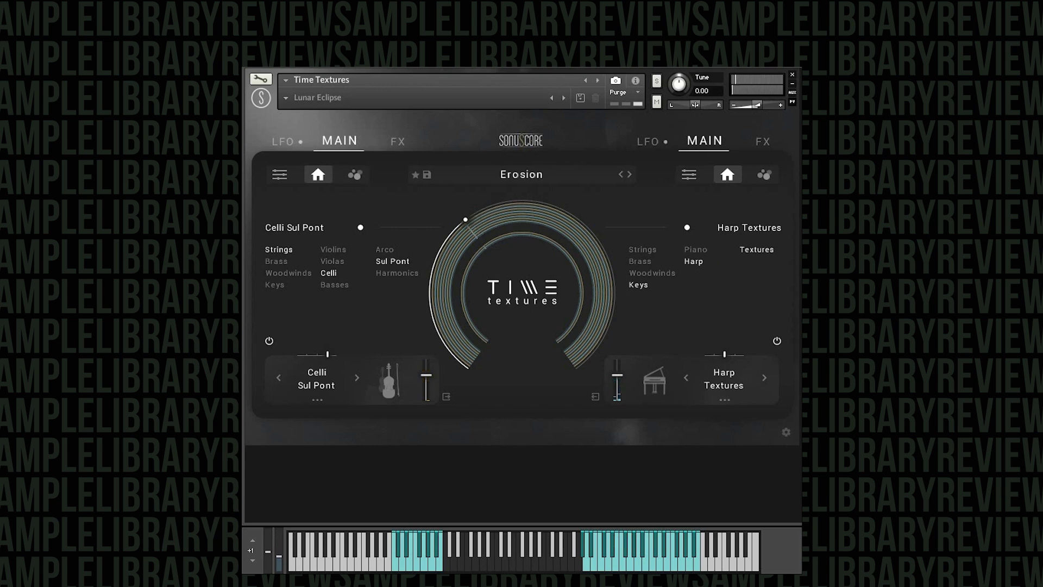
# Examine the Celli layer's EQ, LFO and effects settings and the Harp layer's EQ and LFO, returning both layers to the main view
pyautogui.click(280, 142)
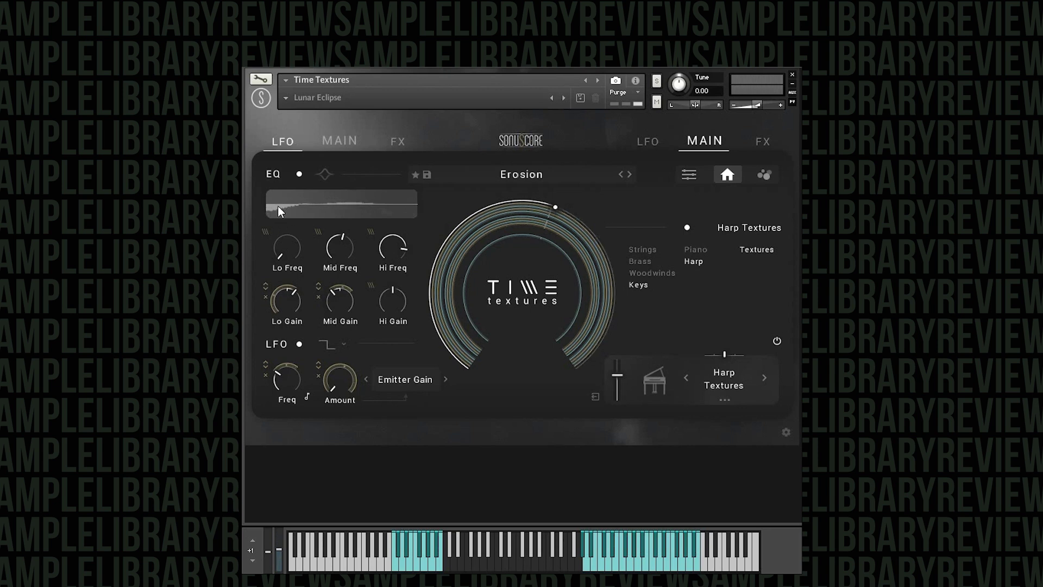
pyautogui.click(397, 143)
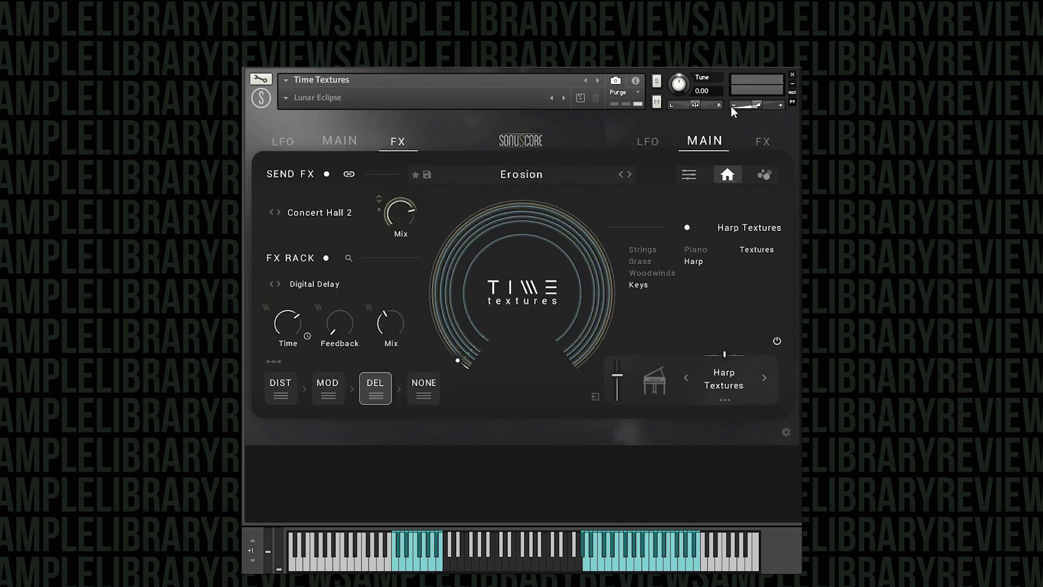
pyautogui.click(649, 142)
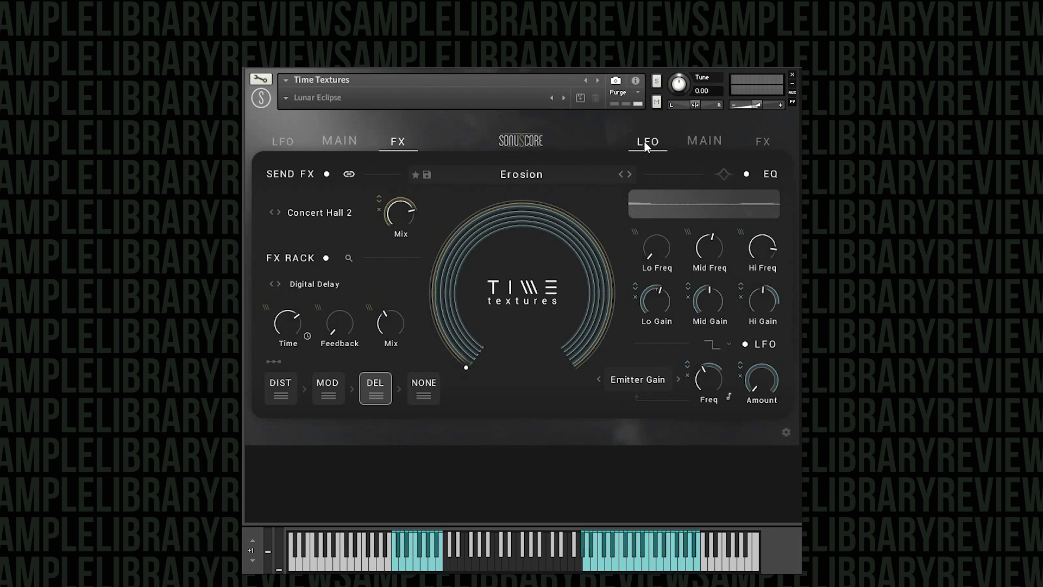
pyautogui.click(709, 137)
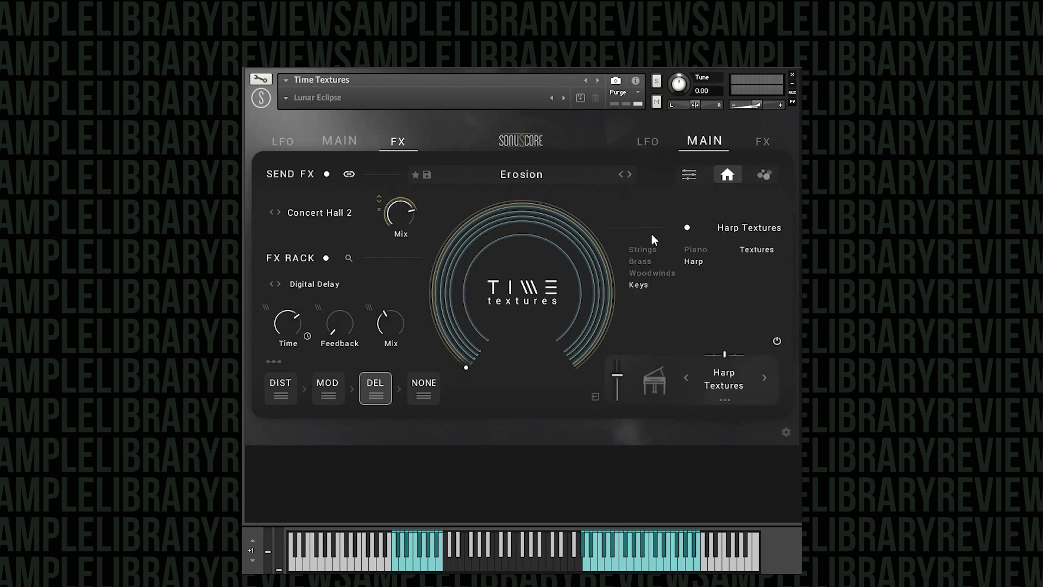
pyautogui.click(347, 143)
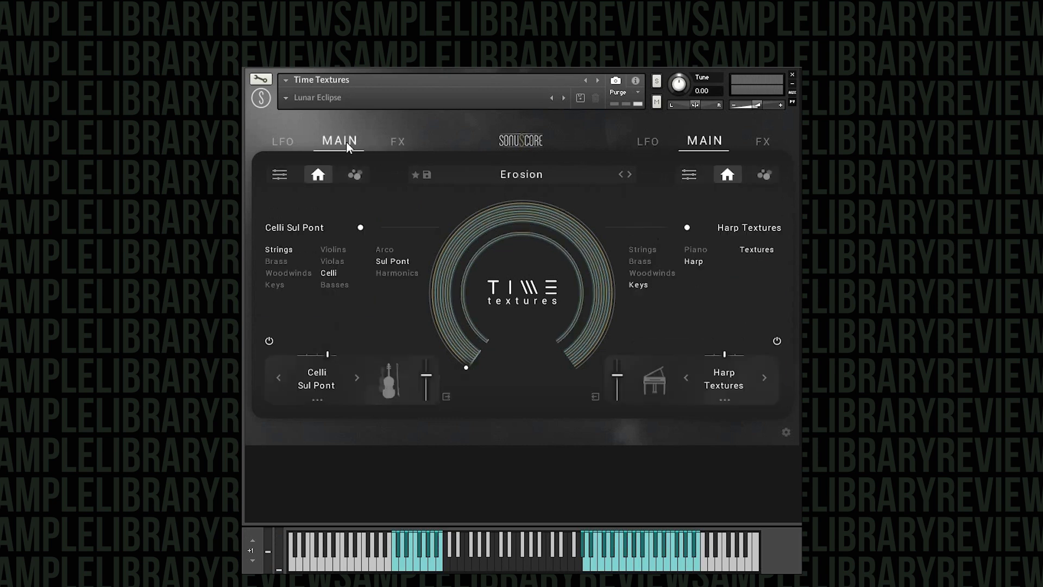
# Filter the textures to the Natural feel and Magical character instead of Cinematic and Distorted, and load Piano Grand Oct for auditioning
pyautogui.click(526, 171)
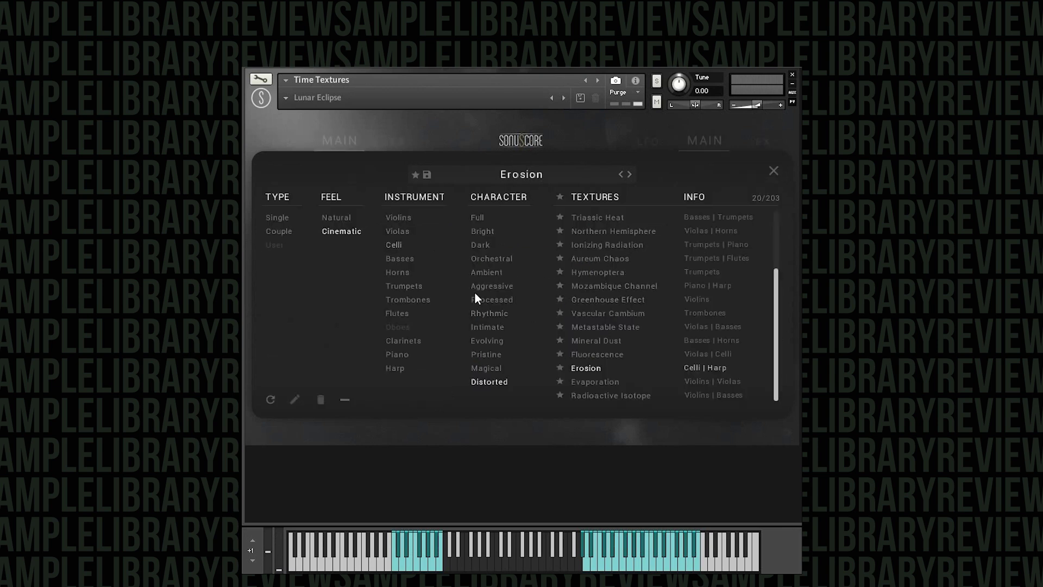
pyautogui.click(332, 215)
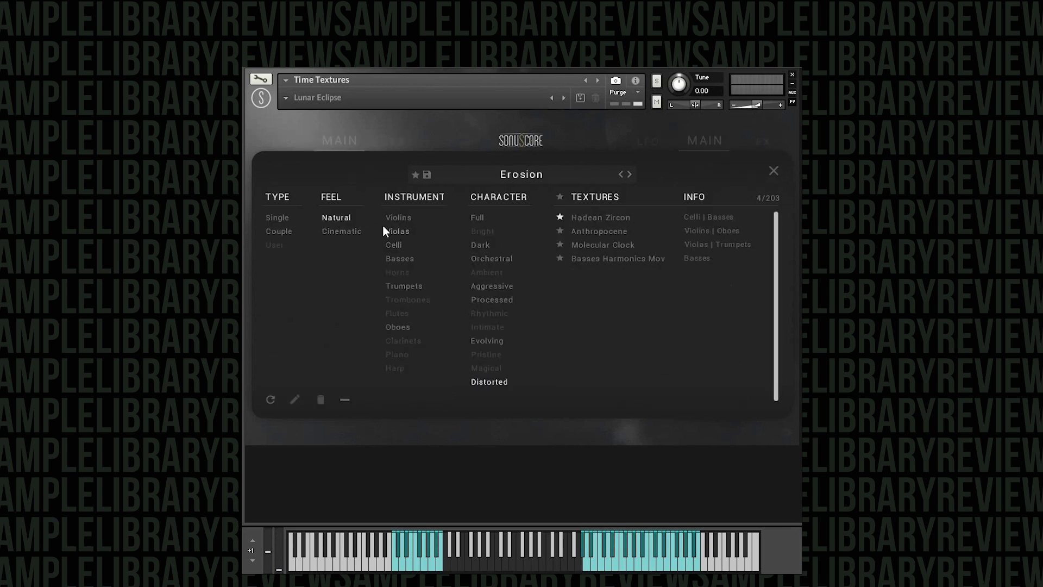
pyautogui.click(496, 381)
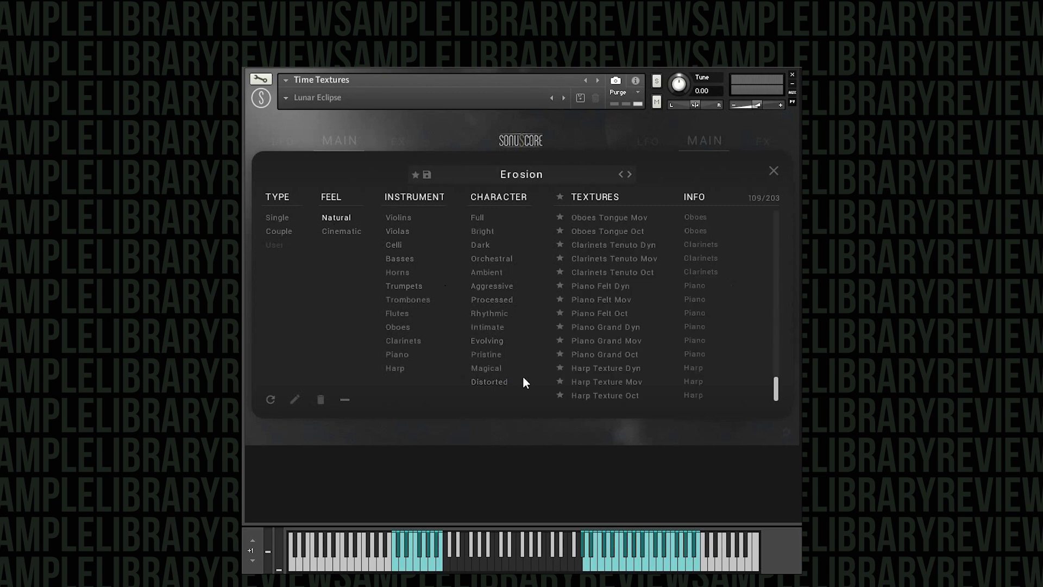
pyautogui.click(485, 369)
pyautogui.click(607, 353)
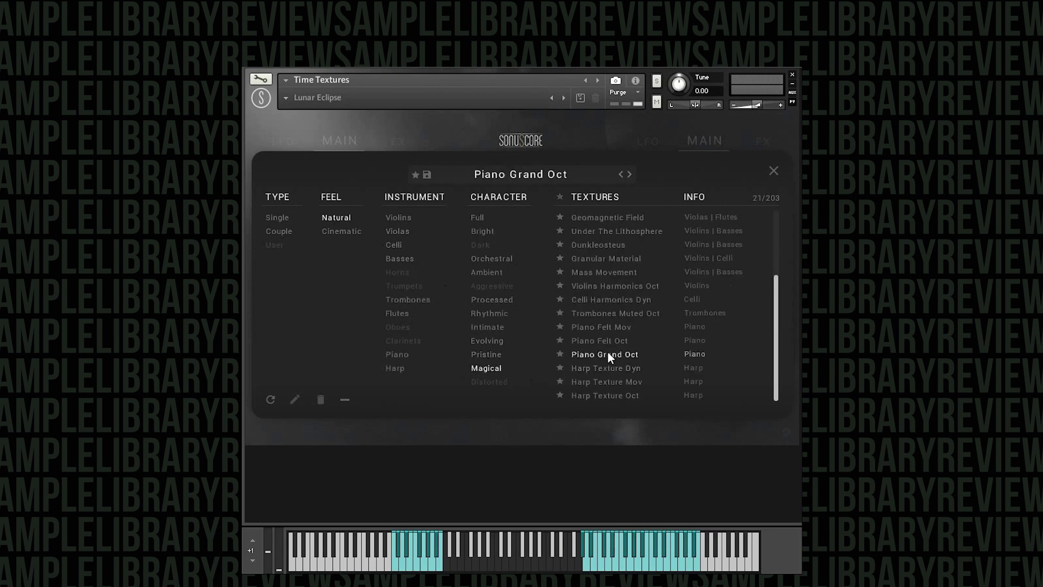
pyautogui.click(773, 170)
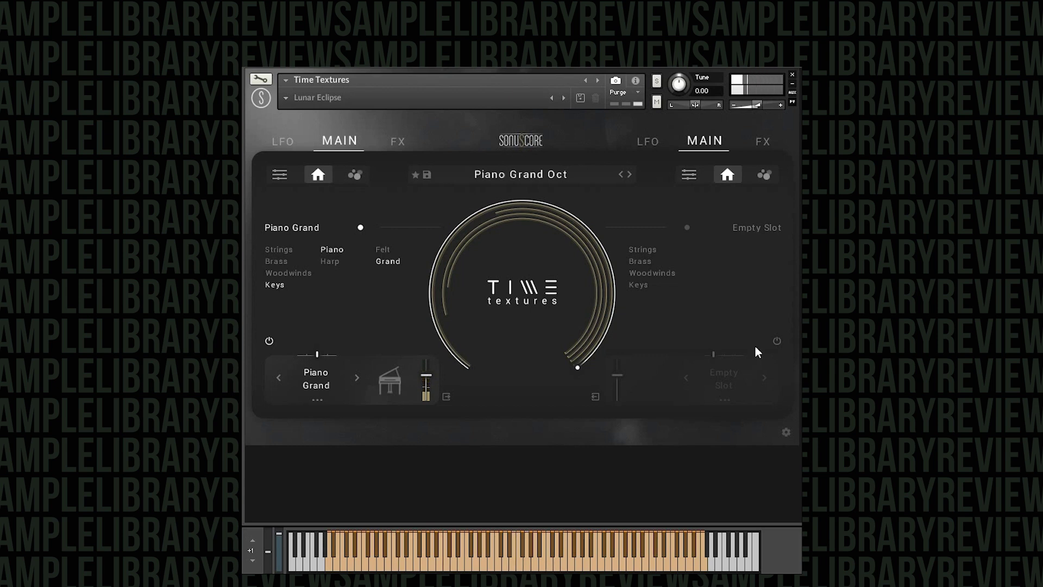
# Change the character filter from Magical to Ambient, load the Mass Movement texture, and close the list to audition it
pyautogui.click(539, 174)
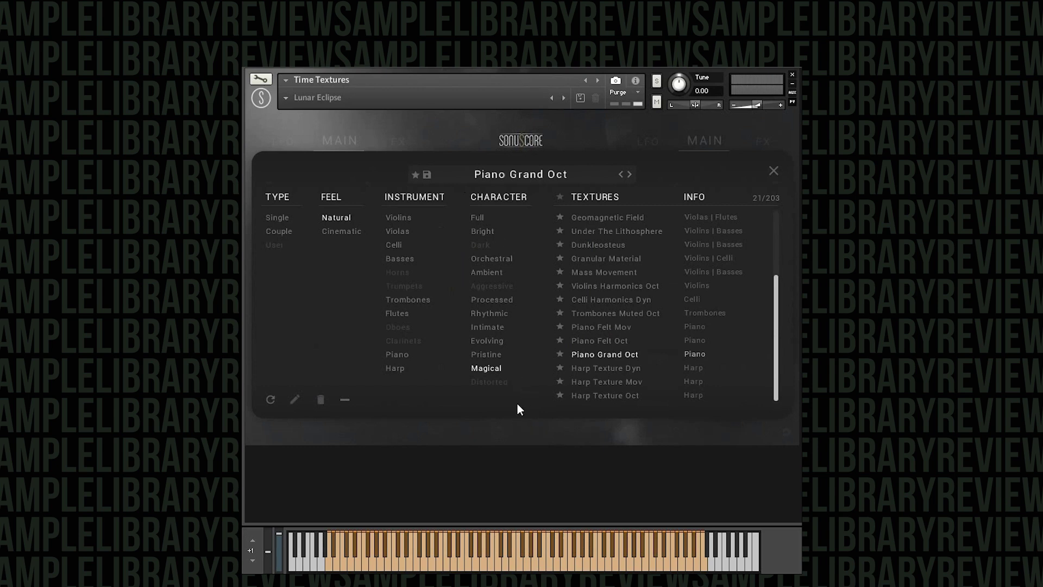
pyautogui.click(487, 369)
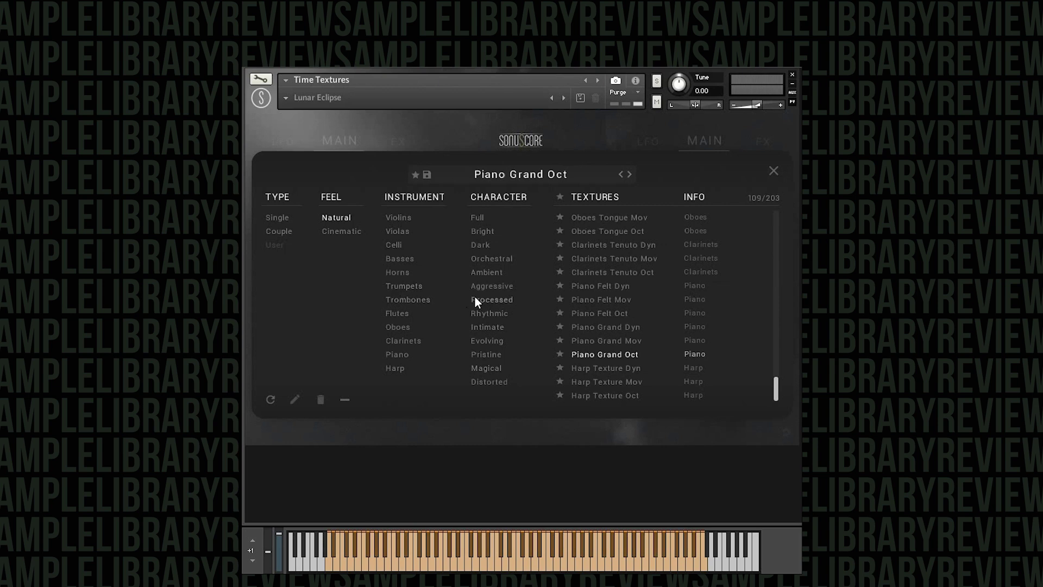
pyautogui.click(493, 270)
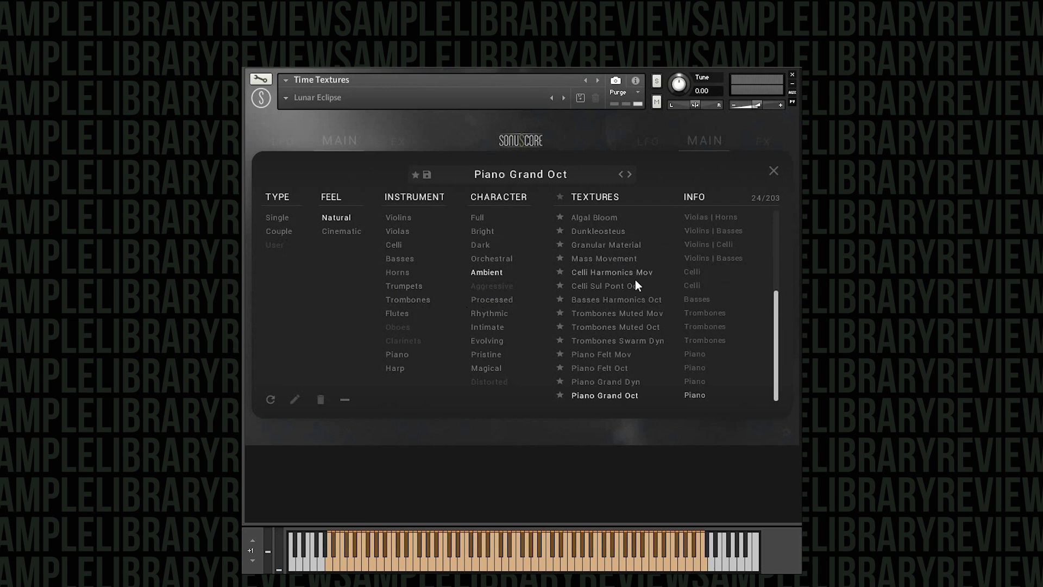
pyautogui.click(608, 258)
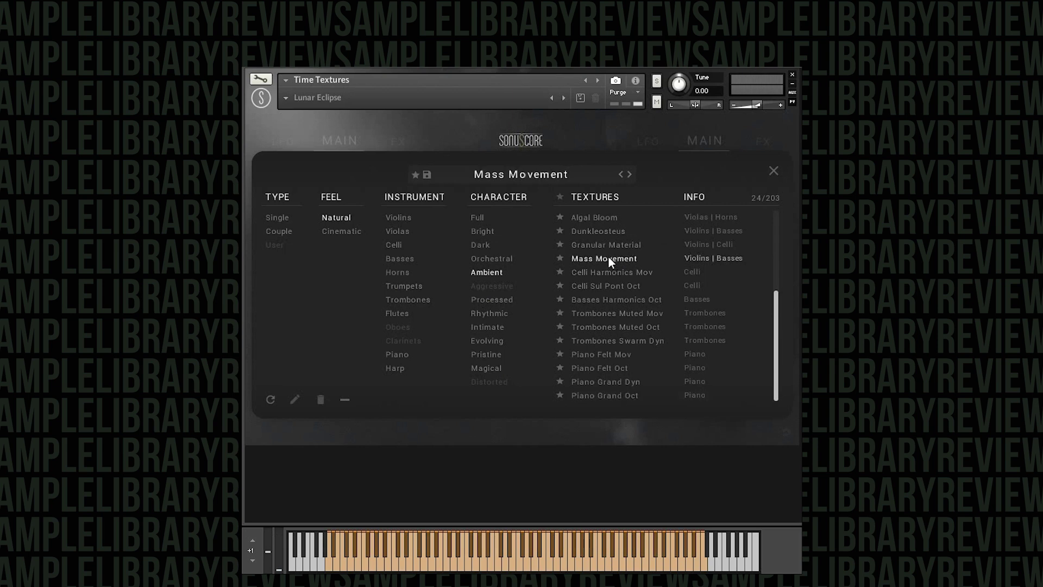
pyautogui.click(776, 170)
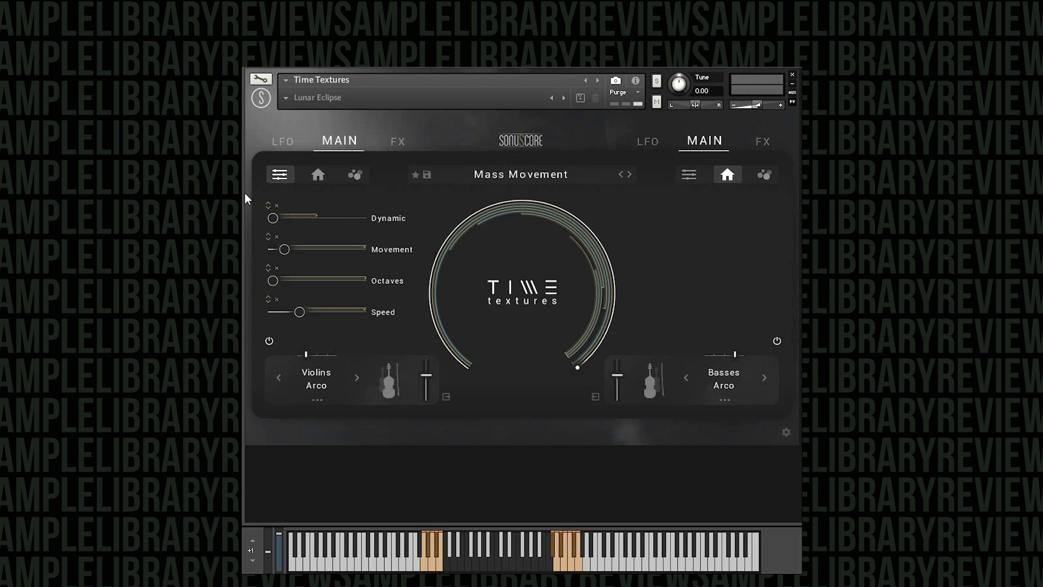
# Raise the Violins layer's Dynamic and its modulation slightly with a later ring start, set Octaves to maximum, and lower Speed a touch
pyautogui.moveTo(273, 218)
pyautogui.mouseDown()
pyautogui.moveTo(309, 218)
pyautogui.moveTo(280, 218)
pyautogui.mouseUp()
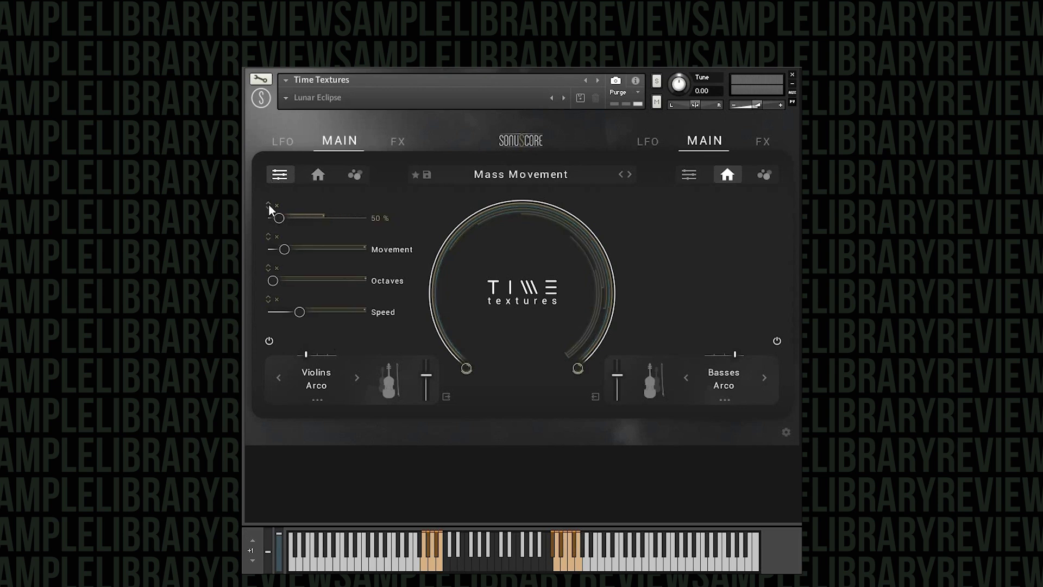
pyautogui.moveTo(468, 373); pyautogui.dragTo(569, 183)
pyautogui.moveTo(266, 207)
pyautogui.mouseDown()
pyautogui.moveTo(259, 171)
pyautogui.moveTo(257, 200)
pyautogui.mouseUp()
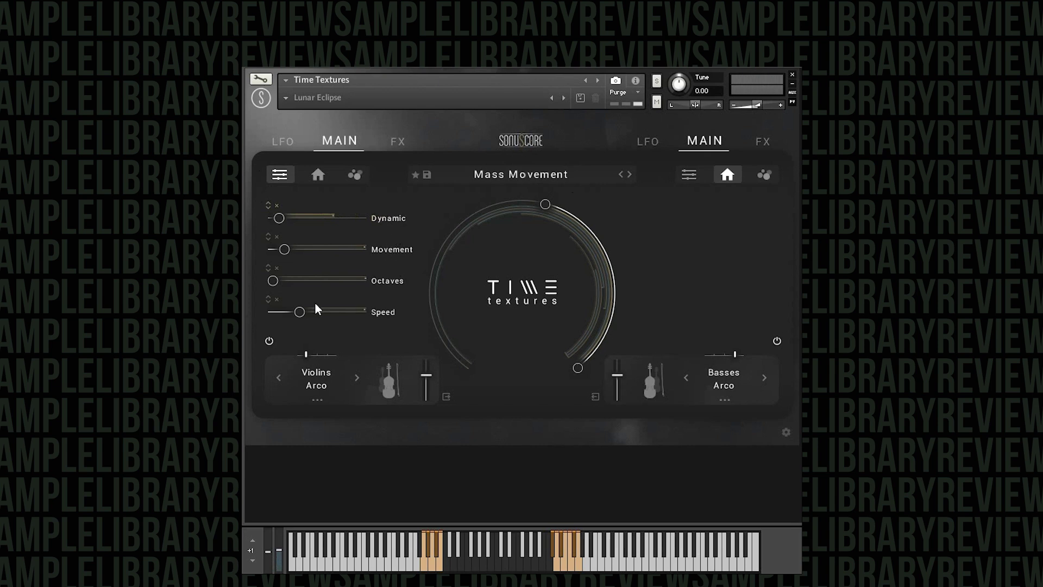
pyautogui.moveTo(270, 280); pyautogui.dragTo(334, 278)
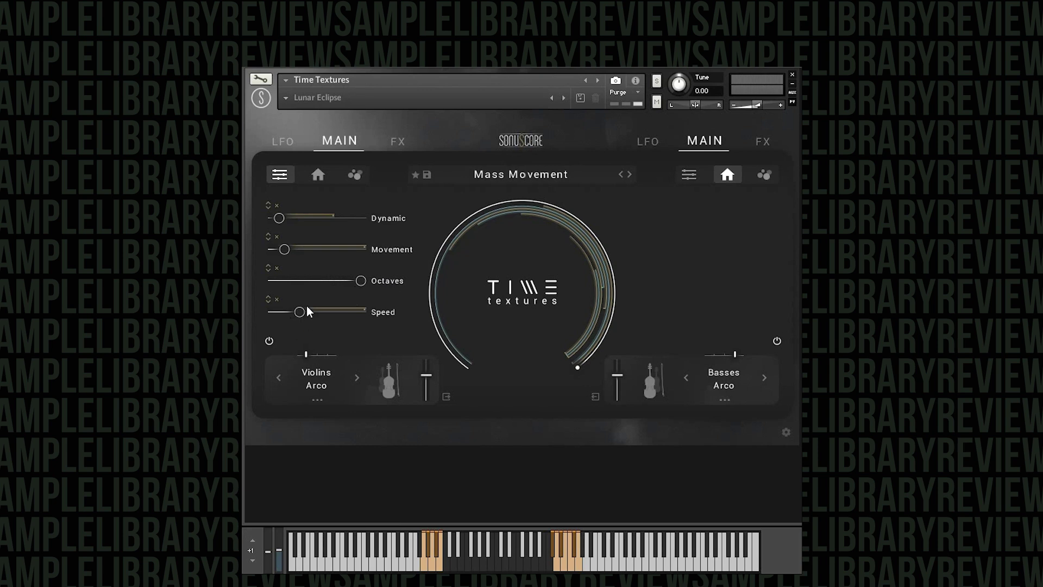
pyautogui.moveTo(300, 316); pyautogui.dragTo(301, 315)
# Turn the Violins layer's Note Select to its minimum, audition the texture from the main view, and reopen the note settings
pyautogui.click(359, 178)
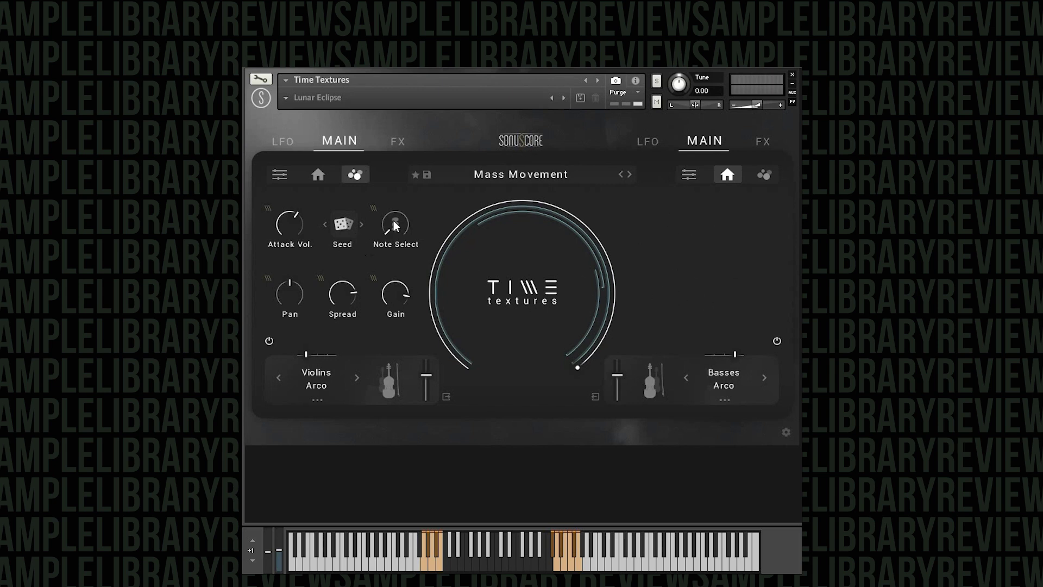
pyautogui.moveTo(387, 201); pyautogui.dragTo(380, 323)
pyautogui.click(318, 174)
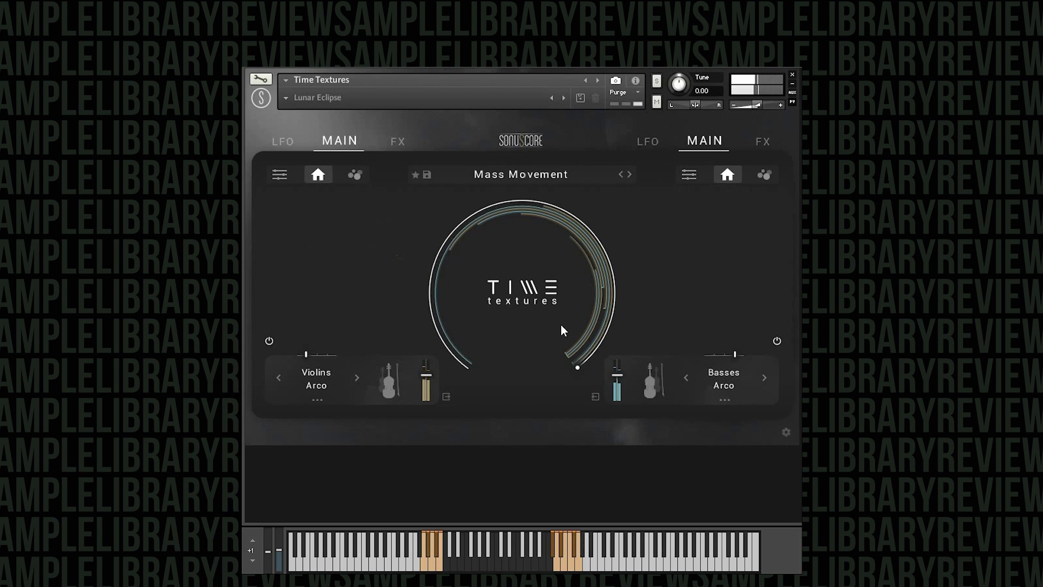
pyautogui.click(366, 175)
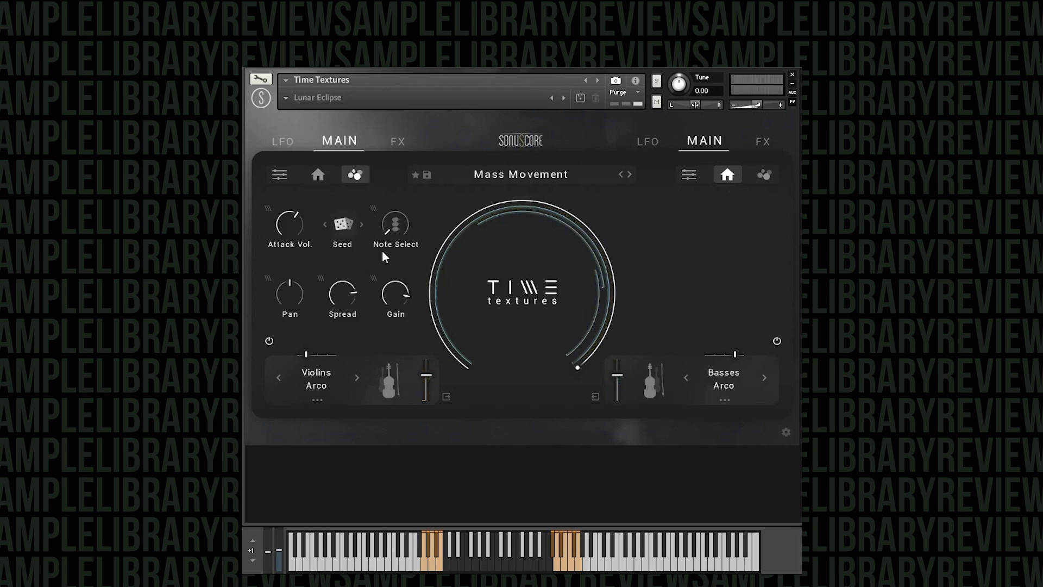
# Raise the Violins layer's Dynamic to about two thirds, lower Movement to minimum, and start the Octaves modulation range at 29
pyautogui.click(291, 175)
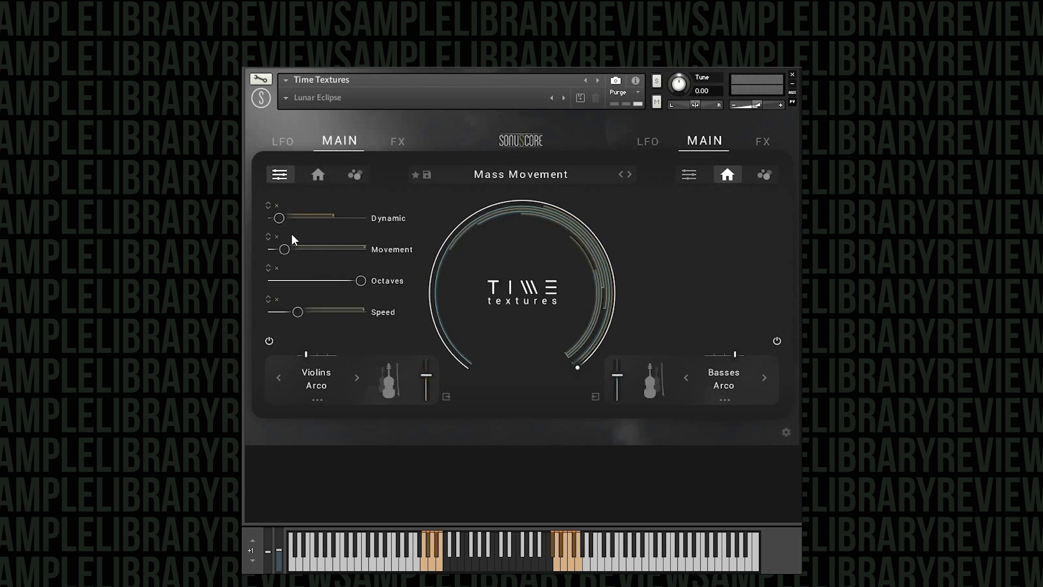
pyautogui.moveTo(283, 217); pyautogui.dragTo(348, 216)
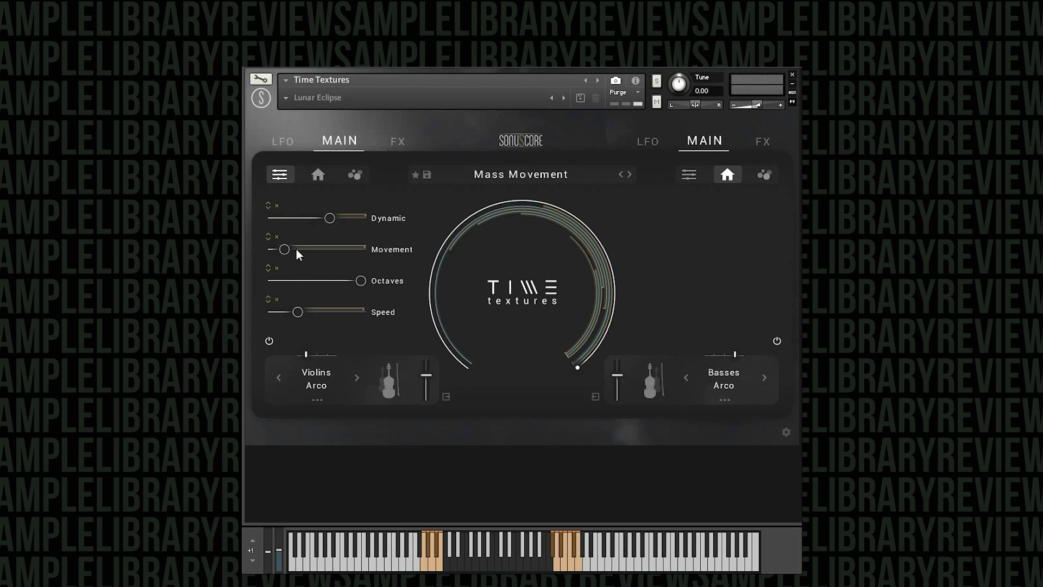
pyautogui.moveTo(288, 251); pyautogui.dragTo(279, 250)
pyautogui.moveTo(269, 236); pyautogui.dragTo(252, 194)
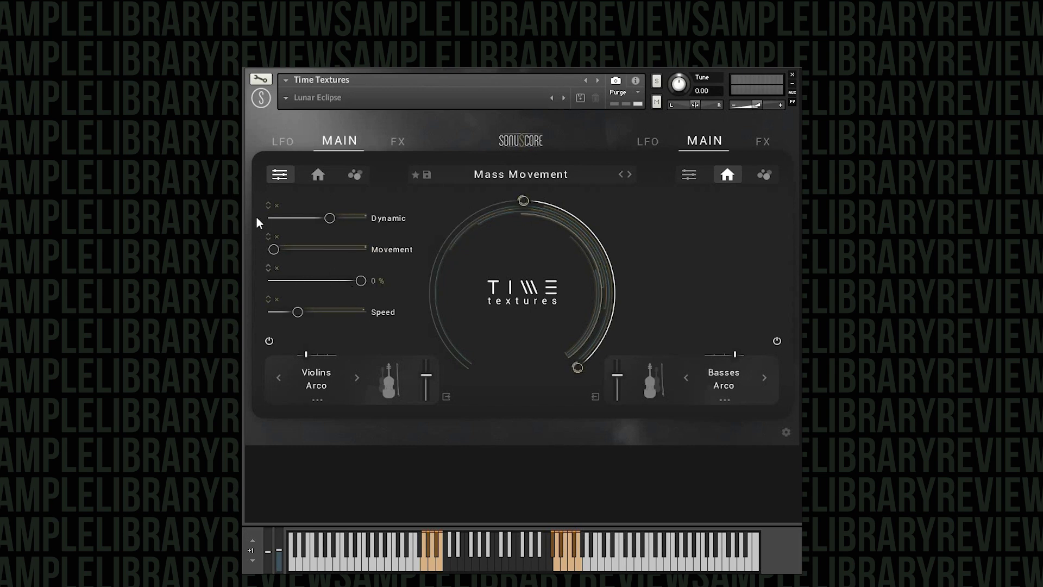
pyautogui.moveTo(524, 198); pyautogui.dragTo(435, 276)
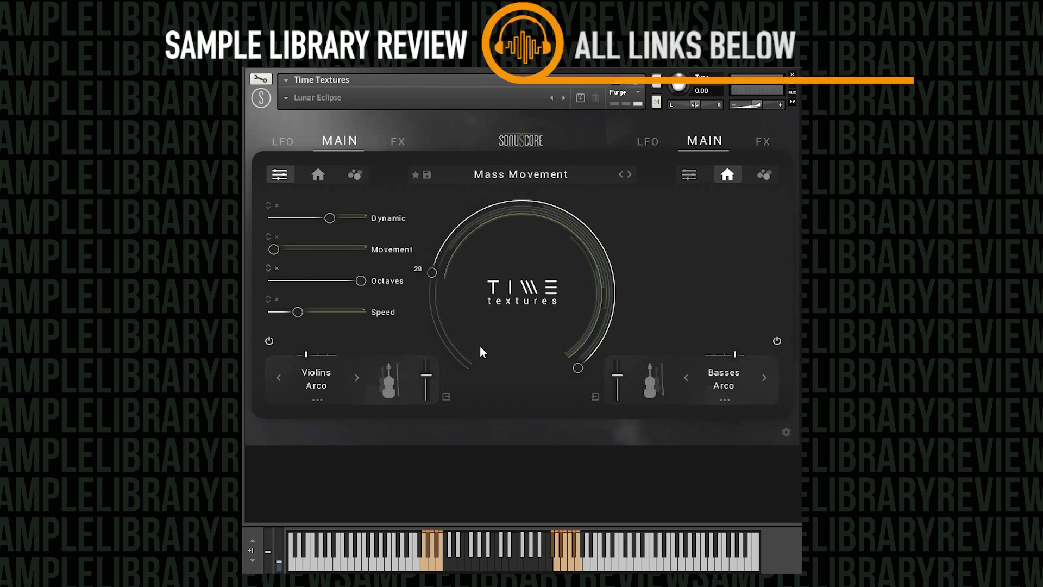
# Raise the Violins layer's Speed slightly and start its modulation range at 63 on the ring
pyautogui.moveTo(297, 313); pyautogui.dragTo(299, 313)
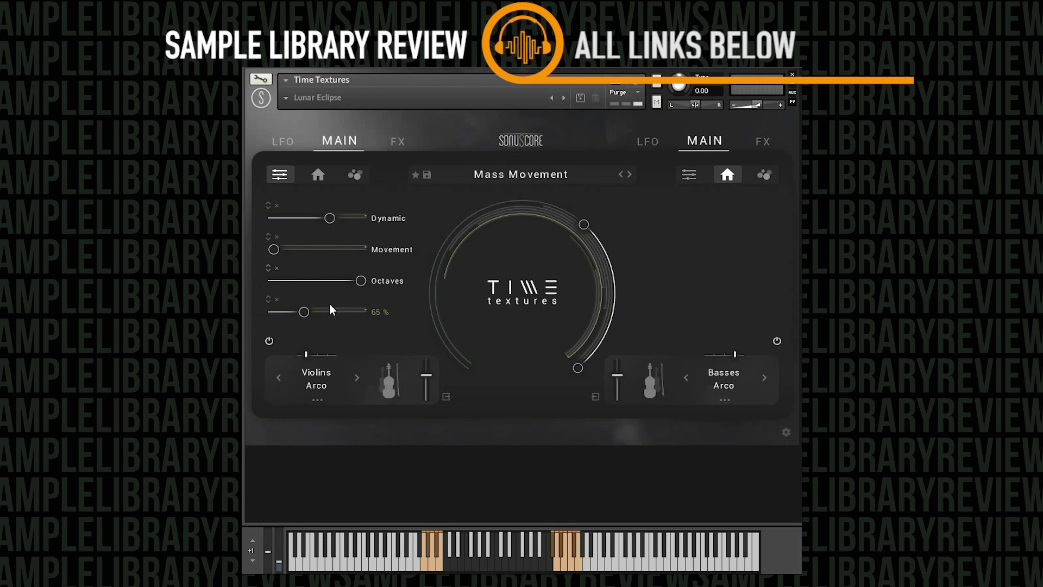
pyautogui.moveTo(347, 308); pyautogui.dragTo(305, 321)
pyautogui.moveTo(583, 223); pyautogui.dragTo(514, 205)
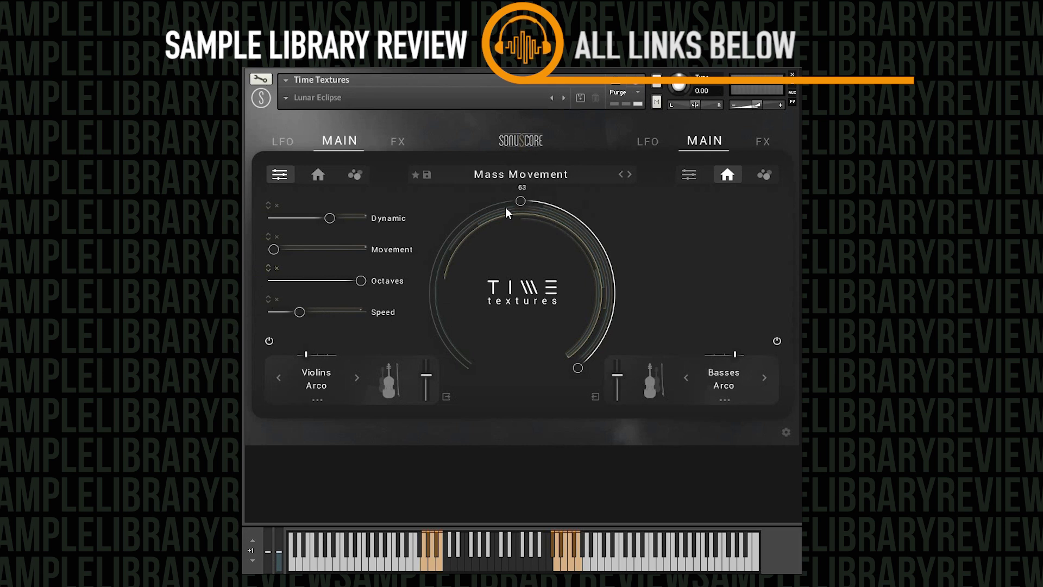
# Check the Basses layer's note settings, and start its Movement modulation range at 33 on the ring
pyautogui.click(764, 174)
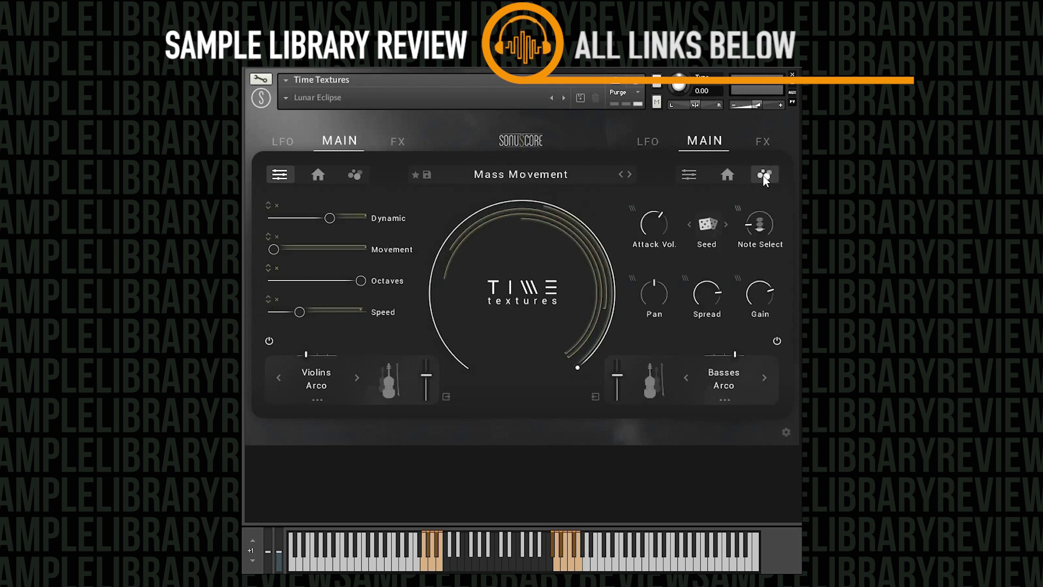
pyautogui.click(690, 177)
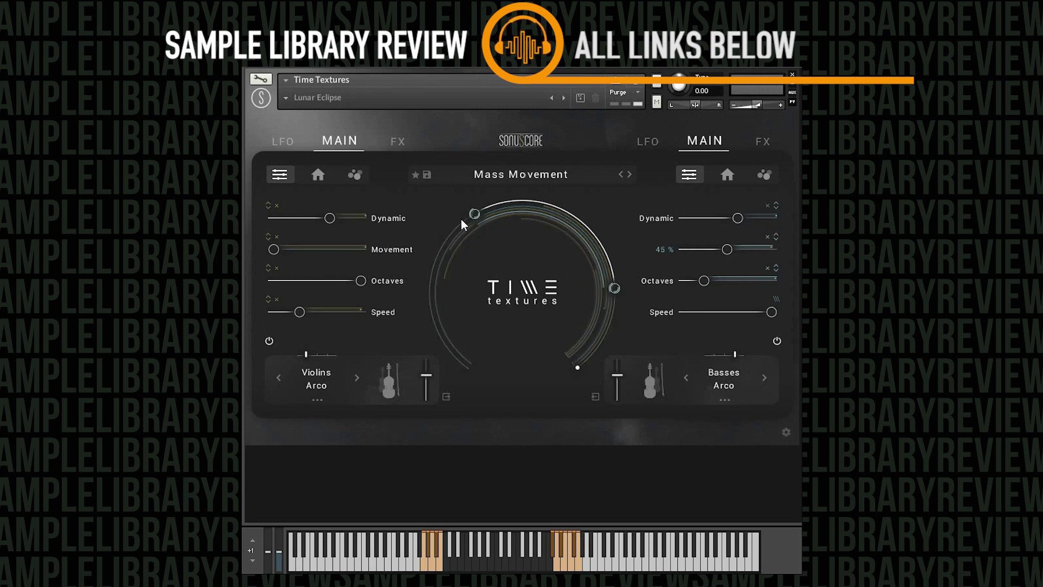
pyautogui.moveTo(440, 233)
pyautogui.moveTo(440, 233); pyautogui.dragTo(462, 252)
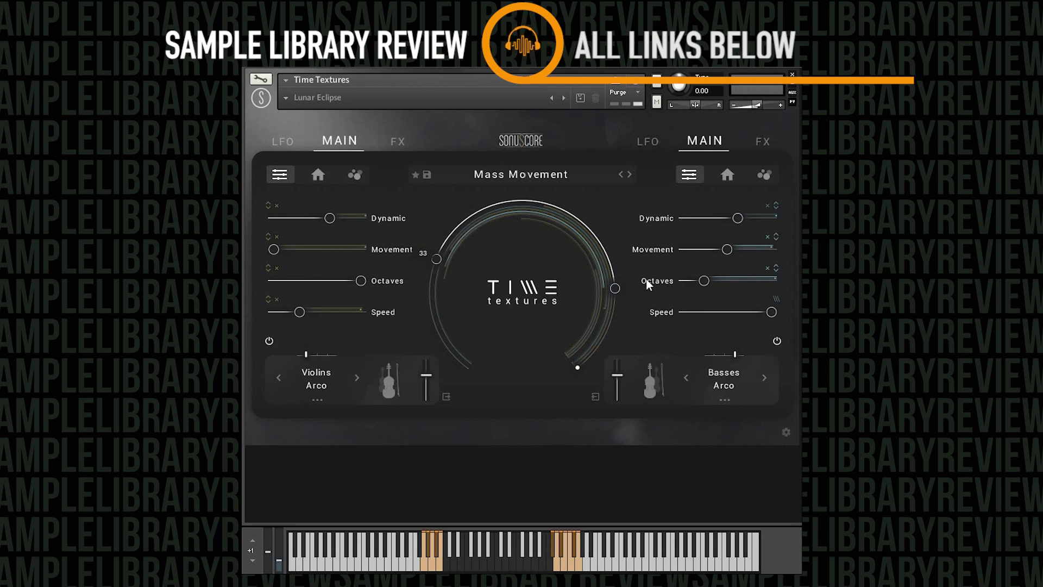
# Set the Basses layer's Octaves to maximum and start its Speed modulation range at 18 on the ring
pyautogui.moveTo(705, 279); pyautogui.dragTo(781, 281)
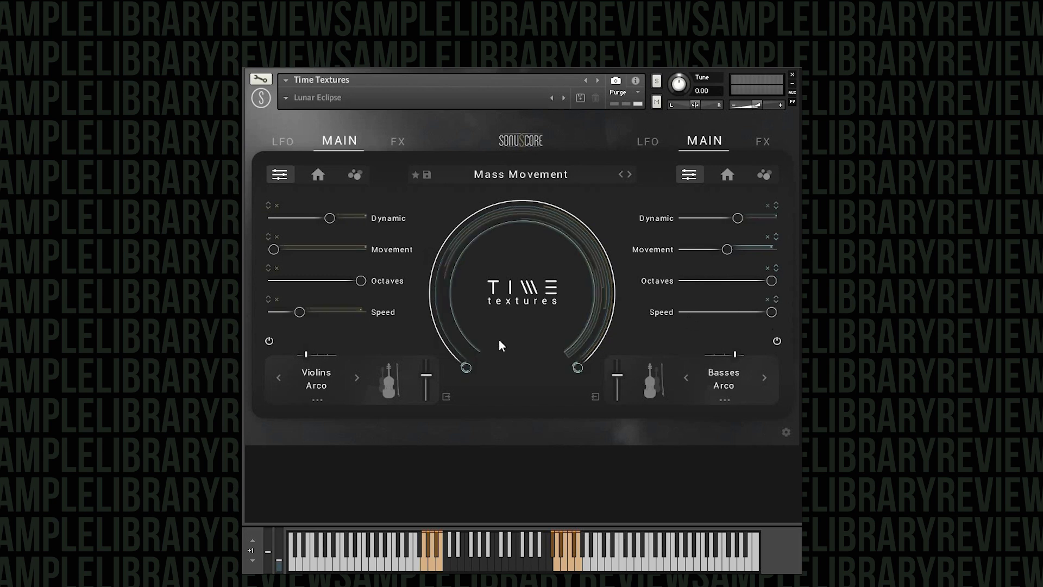
pyautogui.moveTo(466, 367); pyautogui.dragTo(438, 315)
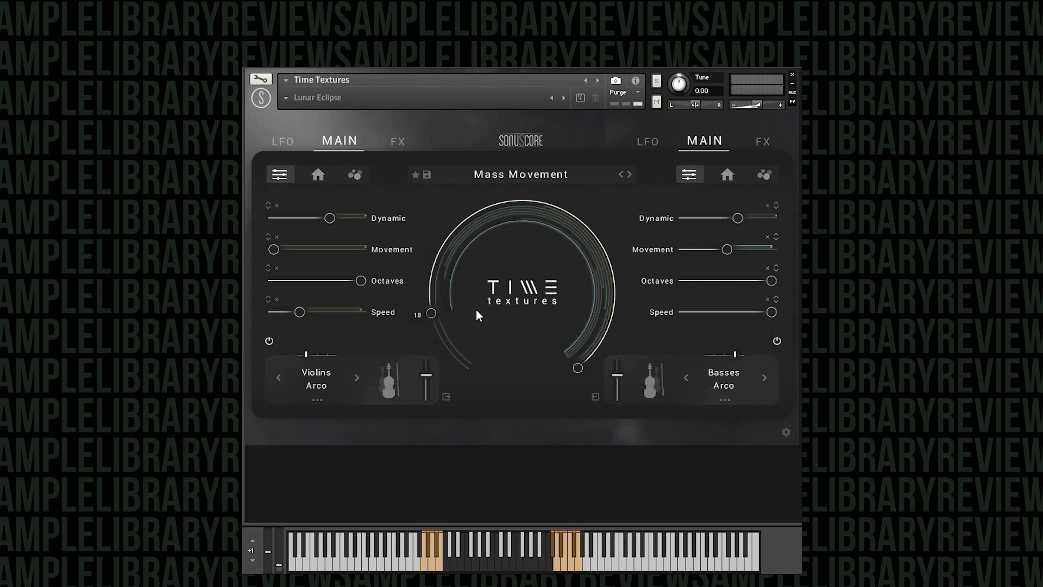
pyautogui.click(774, 306)
pyautogui.scroll(-2, 776, 309)
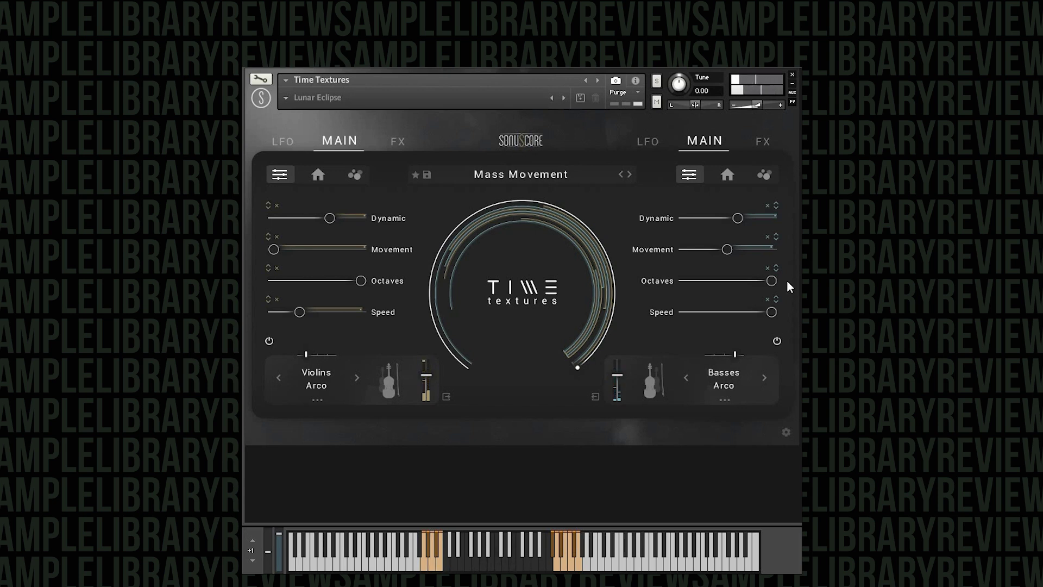
# Check the Violins layer's attack, seed and note settings and return to its modulation sliders
pyautogui.click(356, 175)
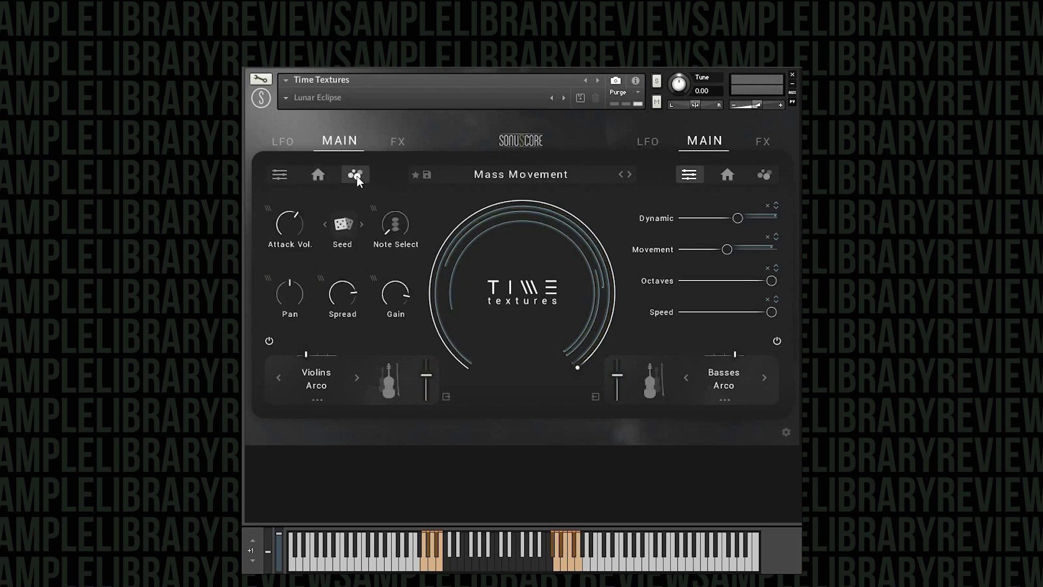
pyautogui.click(279, 174)
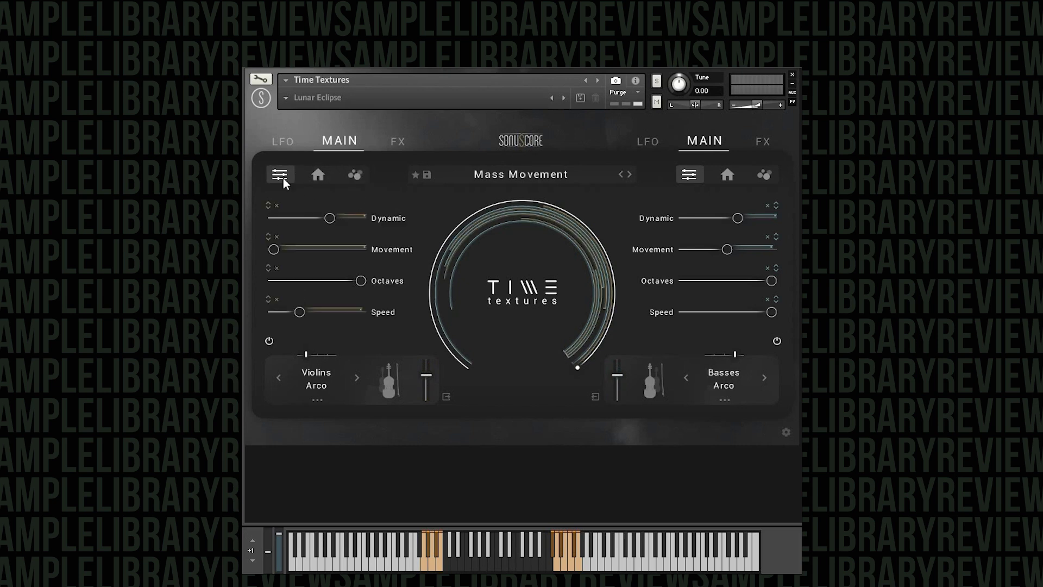